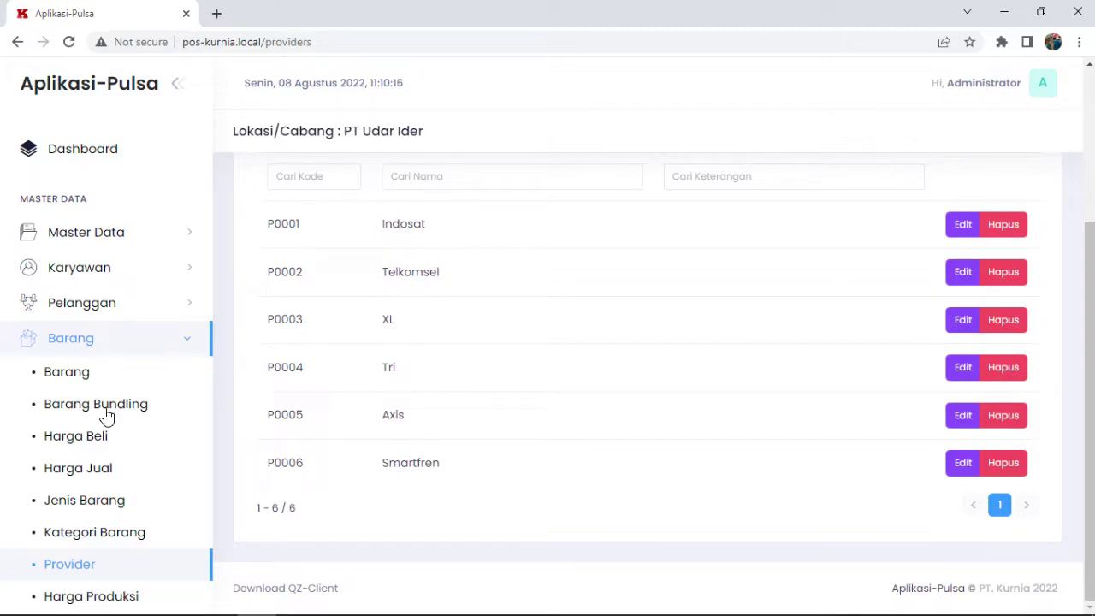
Review the entries under Master Data and Barang, and collapse both groups in the navigation.
{"action": "left_click", "coordinate": [142, 238]}
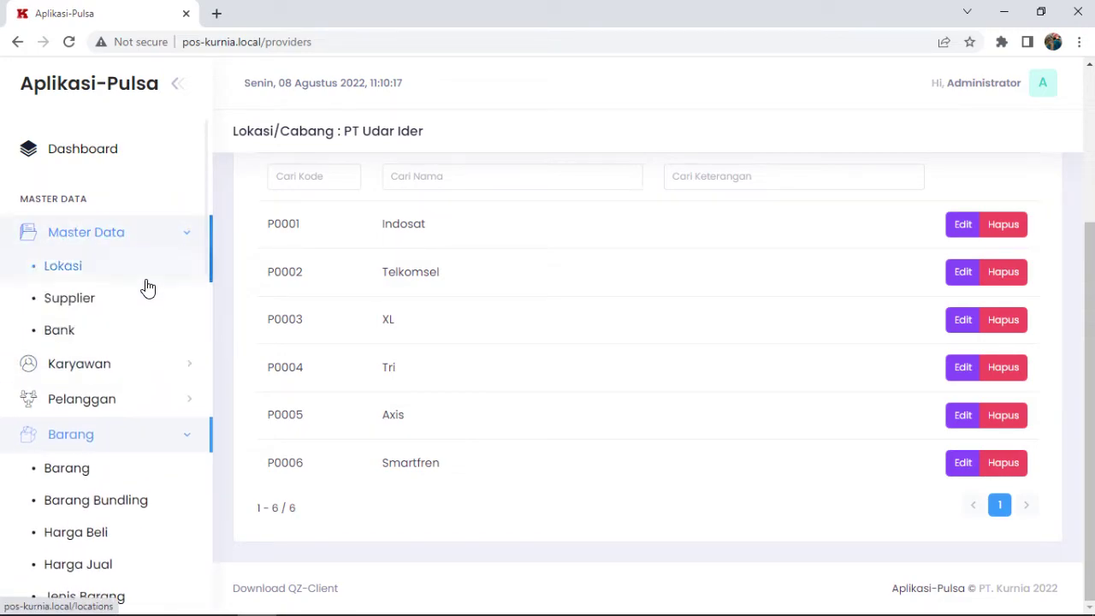
{"action": "left_click", "coordinate": [142, 238]}
{"action": "scroll", "coordinate": [146, 359], "scroll_direction": "down", "scroll_amount": 3}
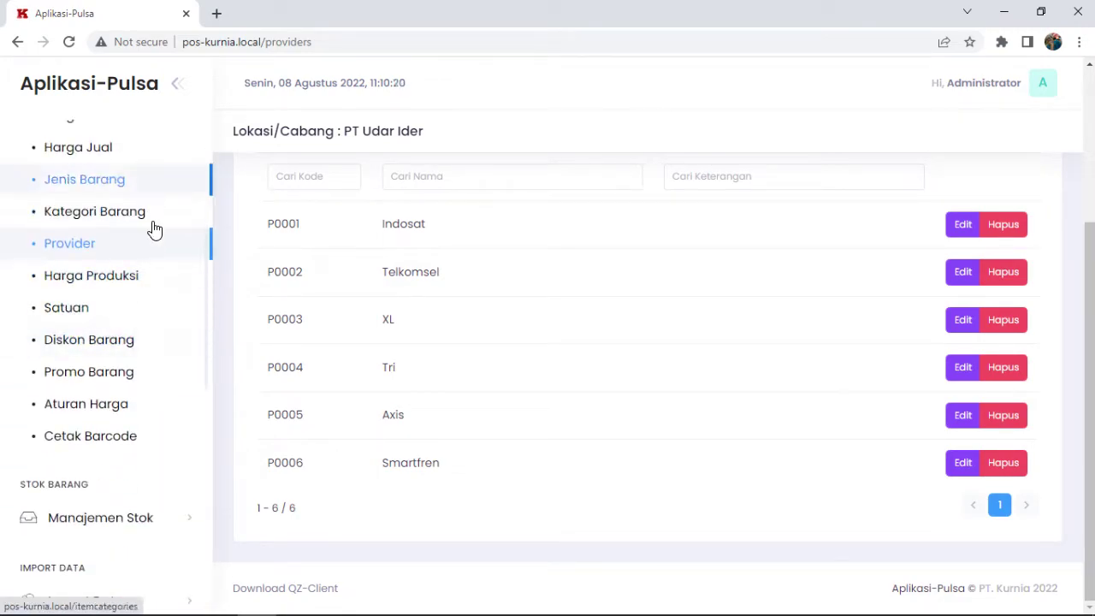
{"action": "scroll", "coordinate": [158, 235], "scroll_direction": "up", "scroll_amount": 3}
{"action": "left_click", "coordinate": [150, 163]}
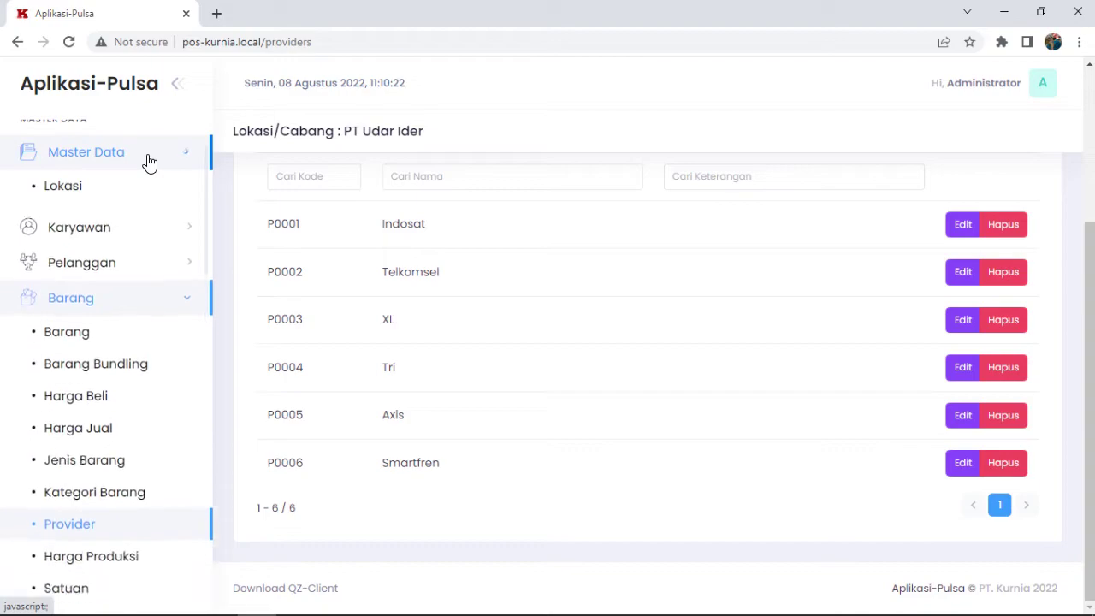
{"action": "left_click", "coordinate": [135, 258]}
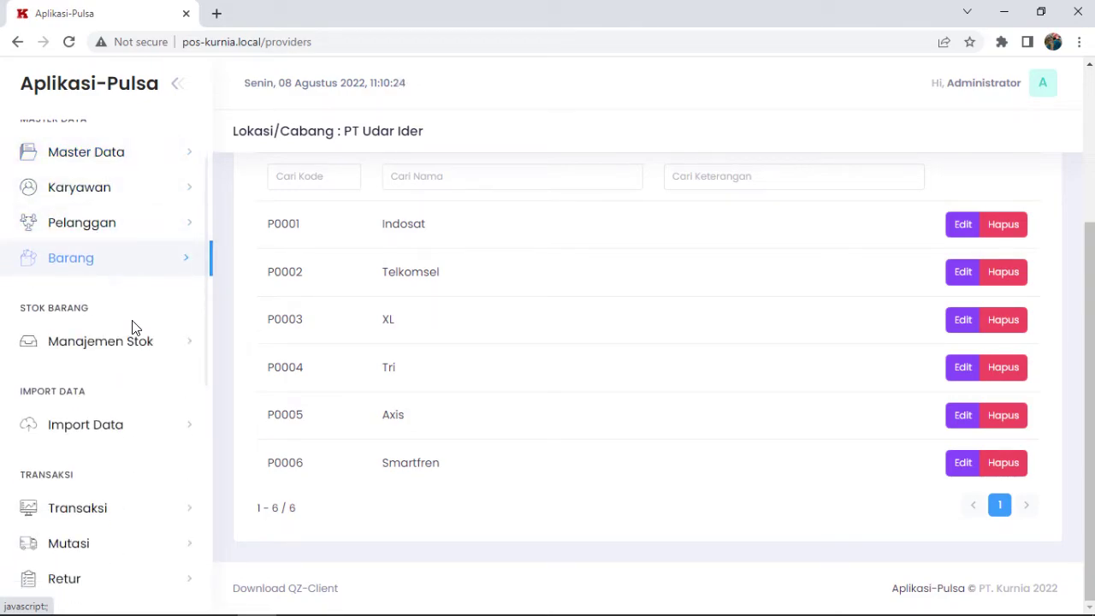
{"action": "scroll", "coordinate": [132, 338], "scroll_direction": "down", "scroll_amount": 1}
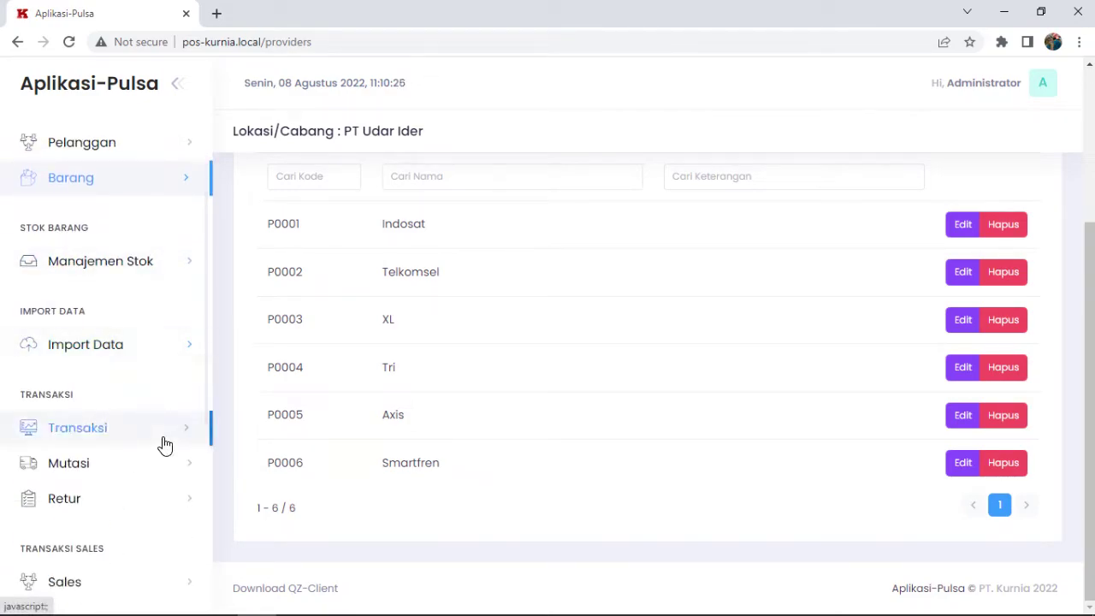
{"action": "scroll", "coordinate": [166, 445], "scroll_direction": "down", "scroll_amount": 1}
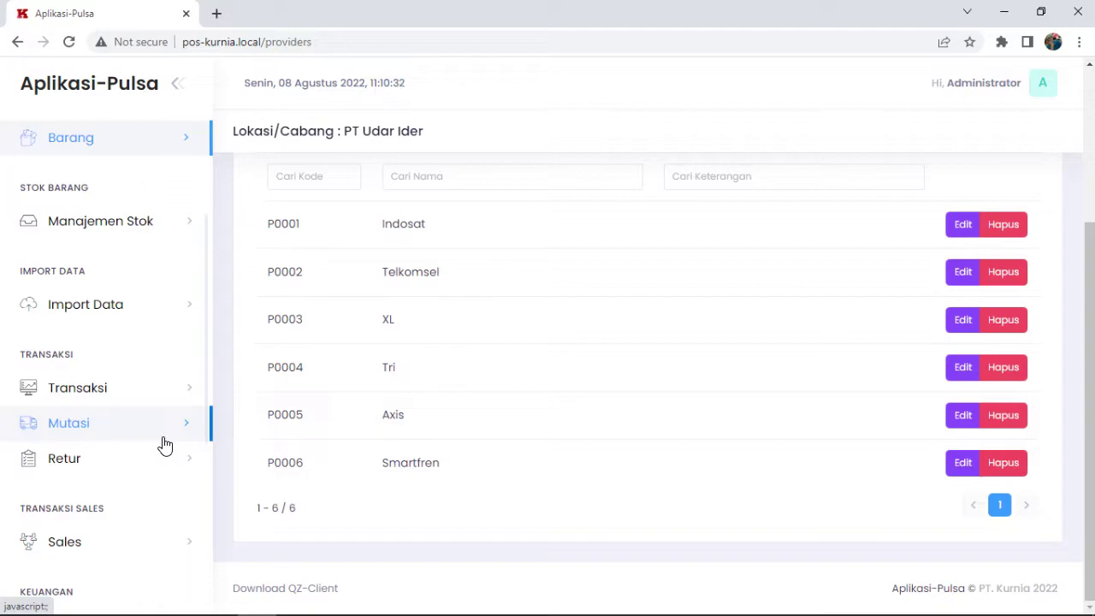
Review the entries under Transaksi and Mutasi, and look over the Keuangan and Laporan sections.
{"action": "left_click", "coordinate": [133, 400]}
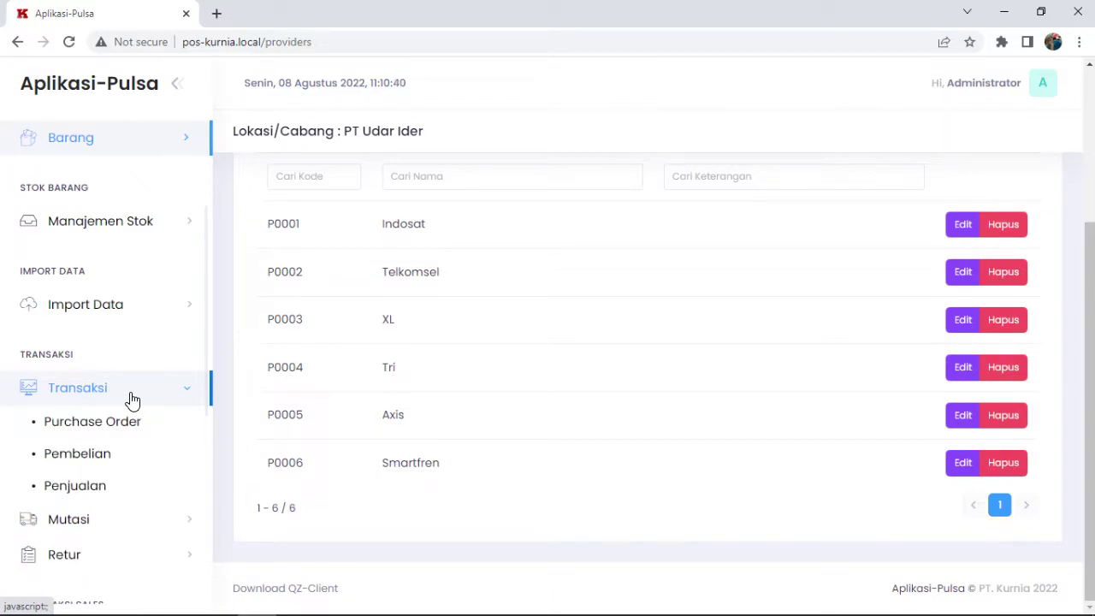
{"action": "left_click", "coordinate": [132, 399]}
{"action": "scroll", "coordinate": [132, 399], "scroll_direction": "down", "scroll_amount": 1}
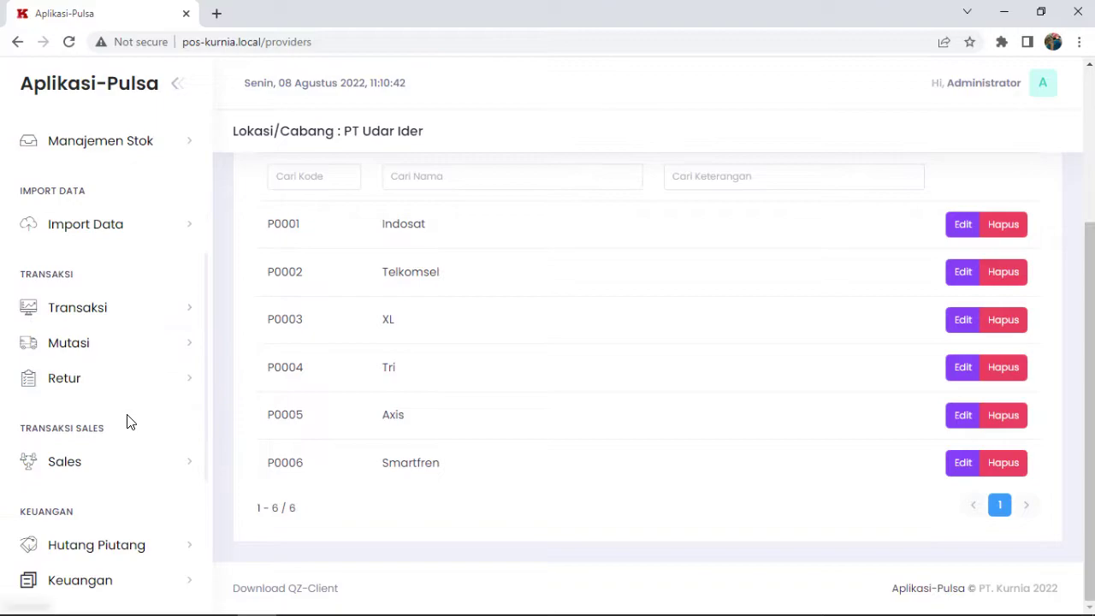
{"action": "left_click", "coordinate": [123, 356]}
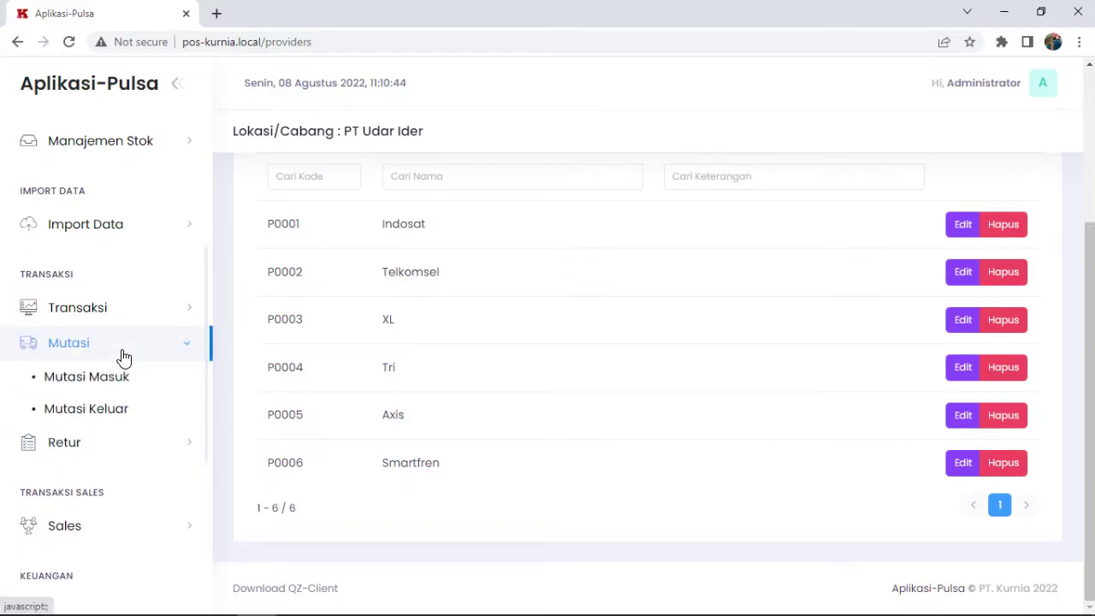
{"action": "left_click", "coordinate": [122, 357]}
{"action": "scroll", "coordinate": [137, 462], "scroll_direction": "down", "scroll_amount": 1}
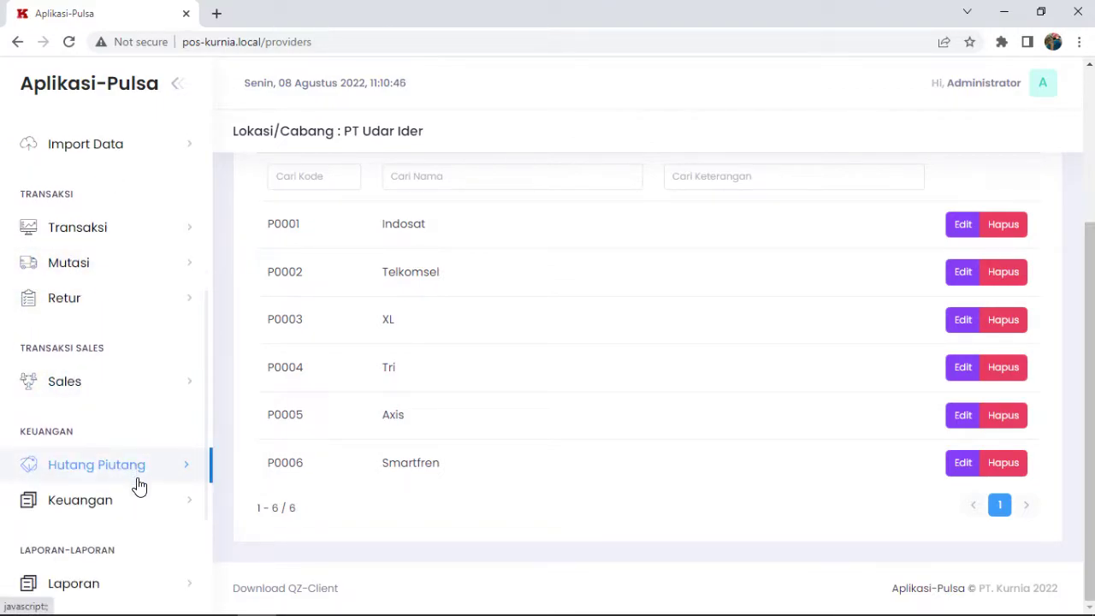
{"action": "scroll", "coordinate": [137, 496], "scroll_direction": "down", "scroll_amount": 2}
{"action": "scroll", "coordinate": [134, 504], "scroll_direction": "up", "scroll_amount": 2}
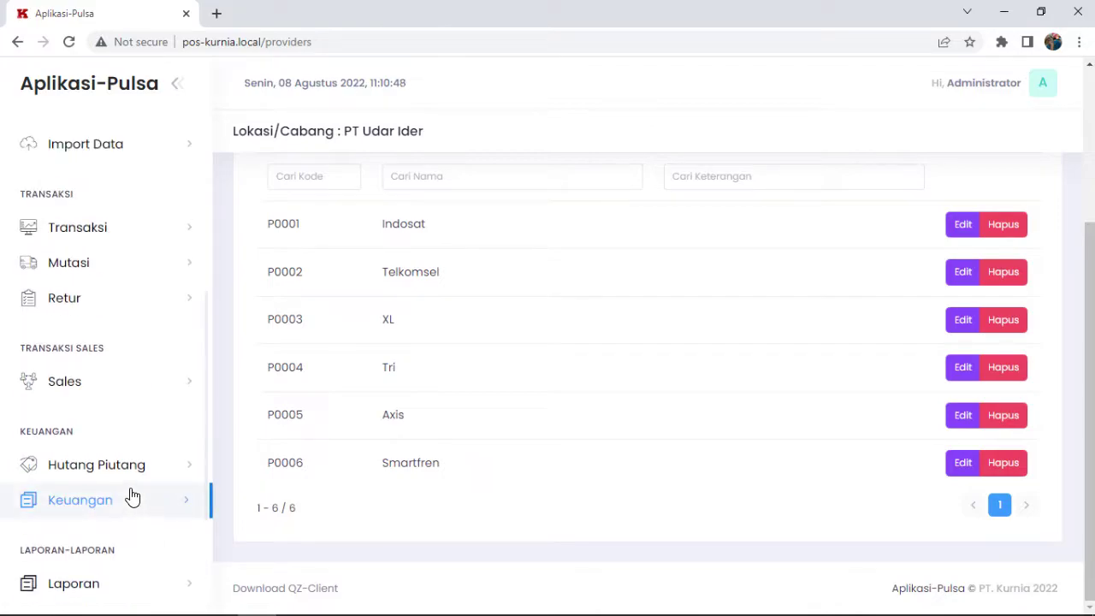
{"action": "scroll", "coordinate": [157, 494], "scroll_direction": "down", "scroll_amount": 2}
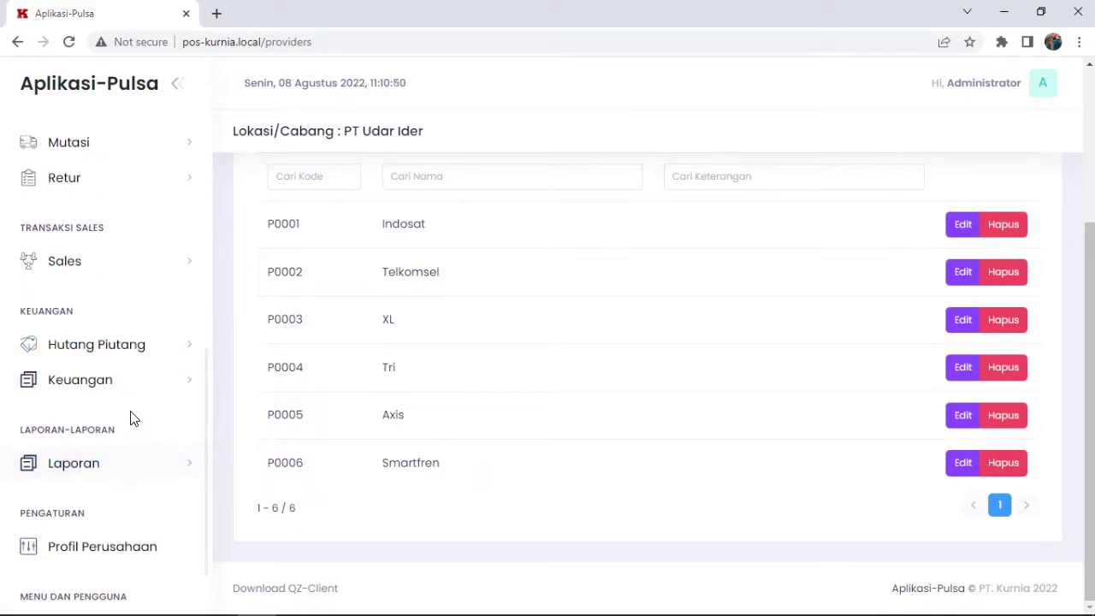
Examine the available import types under Import Data.
{"action": "scroll", "coordinate": [133, 423], "scroll_direction": "up", "scroll_amount": 3}
{"action": "left_click", "coordinate": [126, 238]}
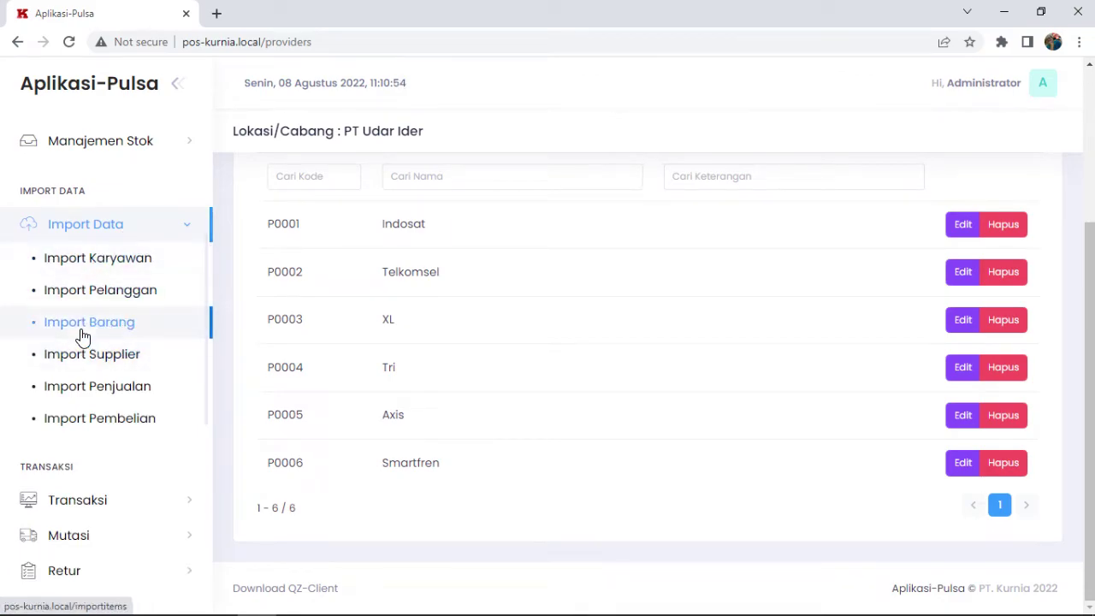
{"action": "scroll", "coordinate": [77, 329], "scroll_direction": "up", "scroll_amount": 4}
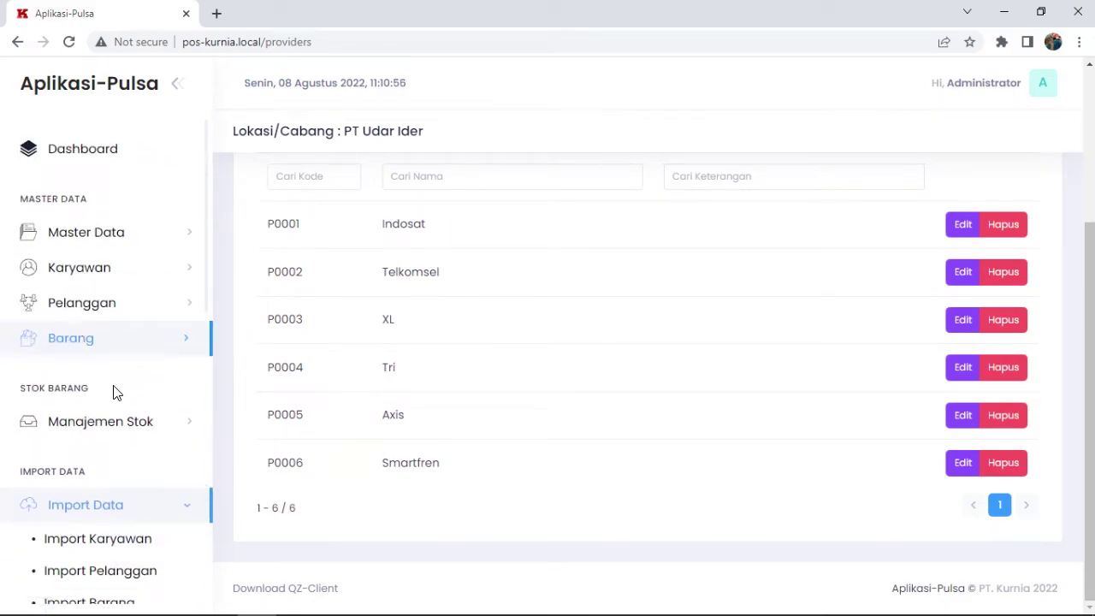
Open the Barang item list within the Barang group.
{"action": "left_click", "coordinate": [128, 245]}
{"action": "left_click", "coordinate": [126, 246]}
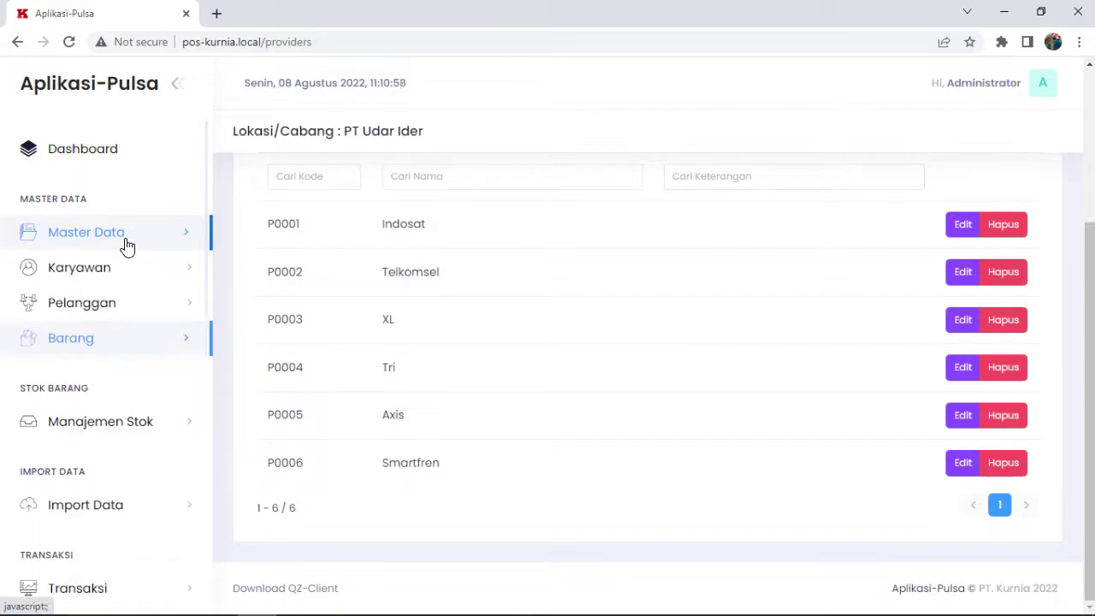
{"action": "left_click", "coordinate": [123, 340]}
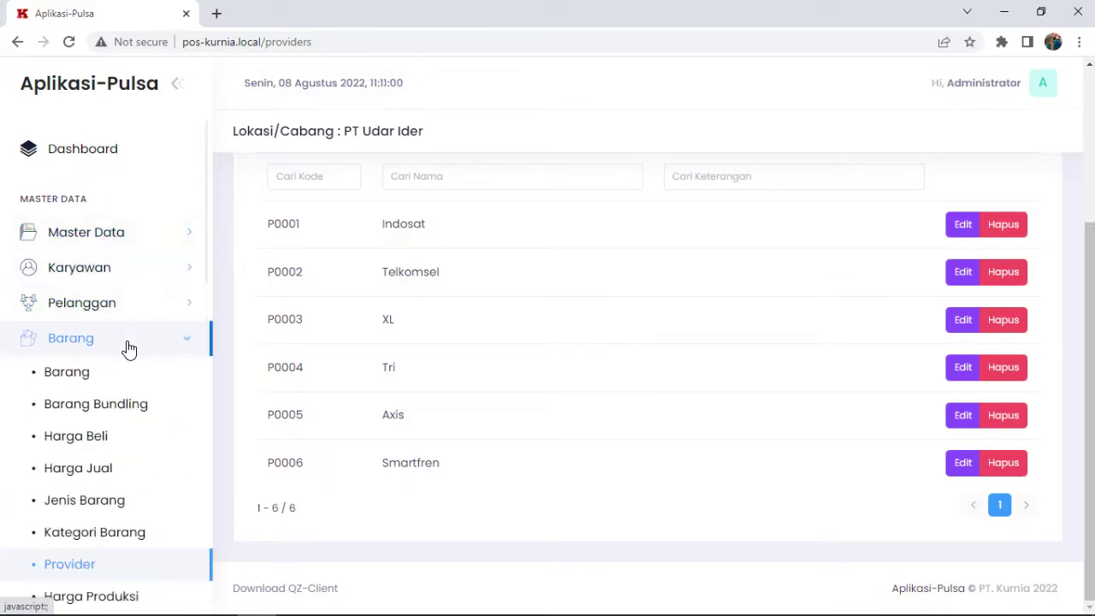
{"action": "left_click", "coordinate": [107, 374]}
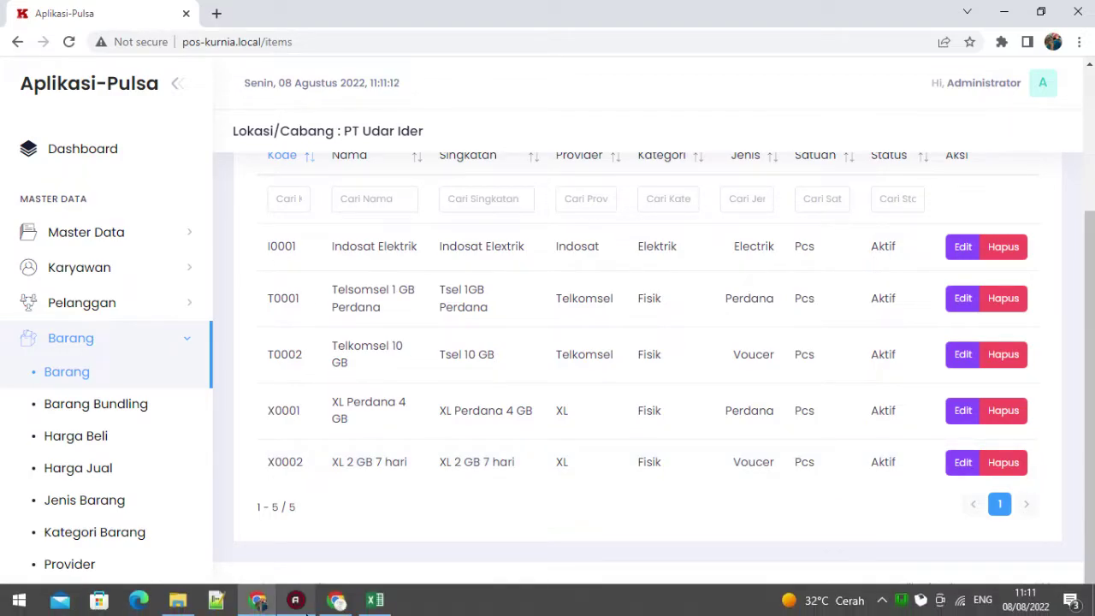
Switch to the template_items workbook in Excel and examine the row numbering in the No column.
{"action": "left_click", "coordinate": [375, 607]}
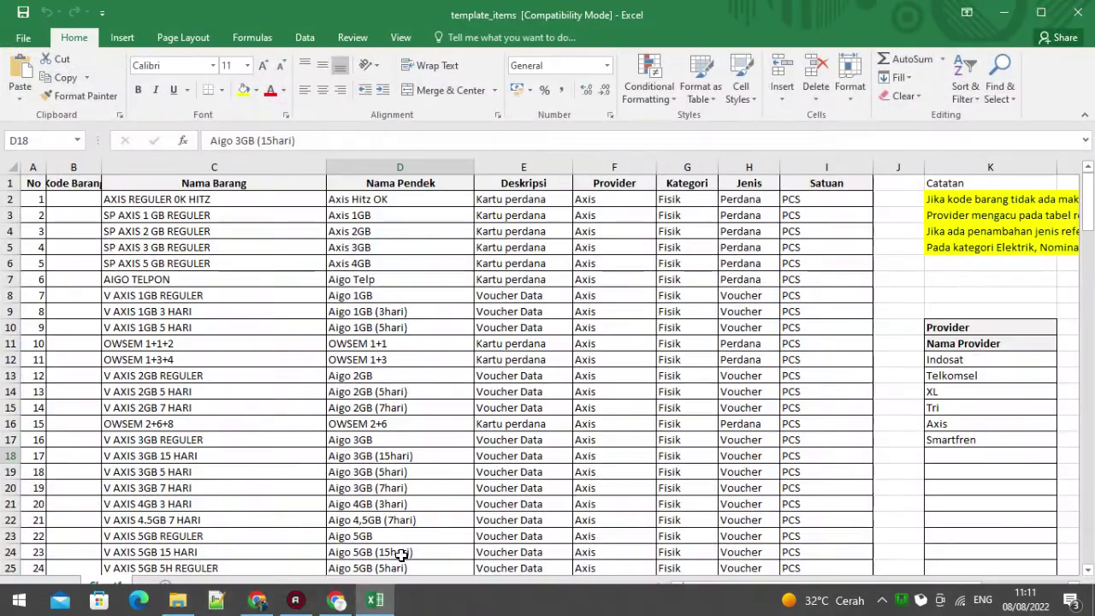
{"action": "left_click", "coordinate": [280, 314]}
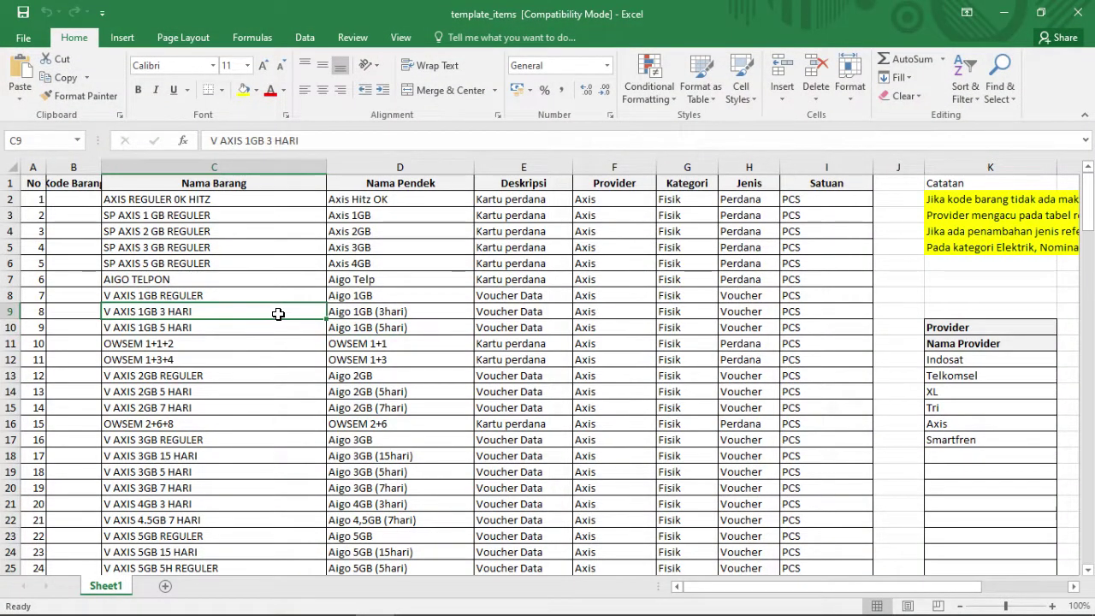
{"action": "left_click", "coordinate": [31, 183]}
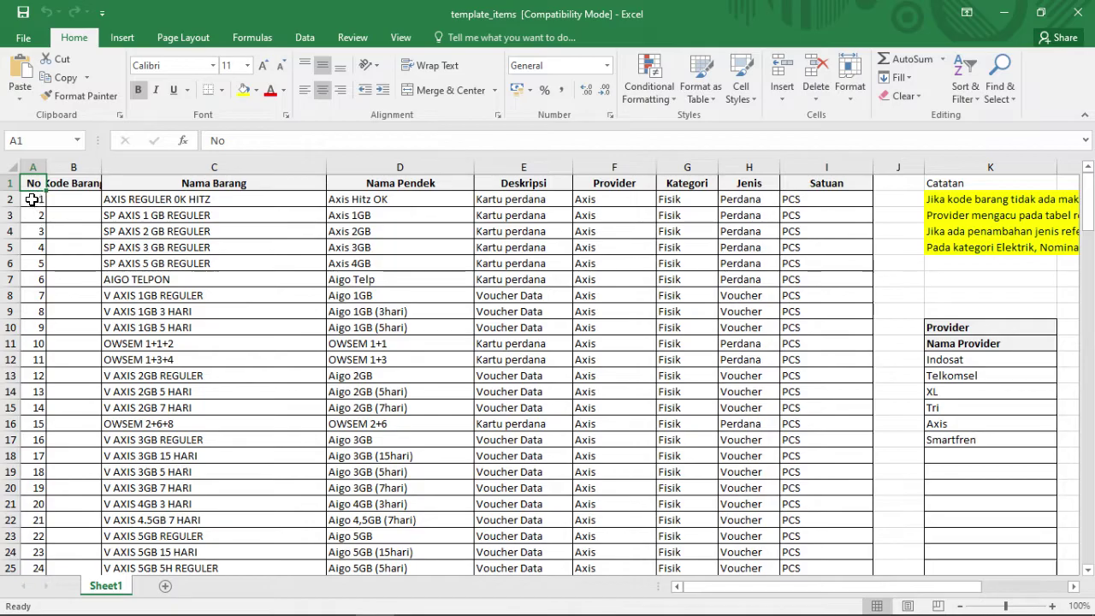
{"action": "left_click", "coordinate": [34, 200]}
{"action": "scroll", "coordinate": [35, 257], "scroll_direction": "down", "scroll_amount": 2}
{"action": "left_click", "coordinate": [35, 249]}
{"action": "scroll", "coordinate": [35, 257], "scroll_direction": "up", "scroll_amount": 2}
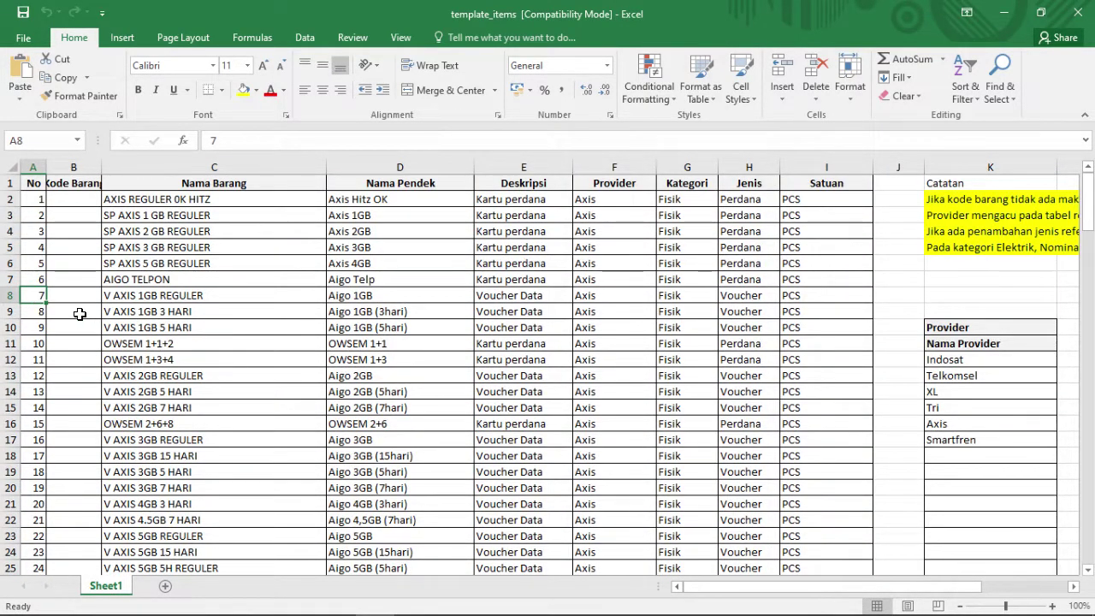
Examine the Kode Barang column of the template alongside the first item names.
{"action": "left_click", "coordinate": [86, 279]}
{"action": "left_click", "coordinate": [66, 198]}
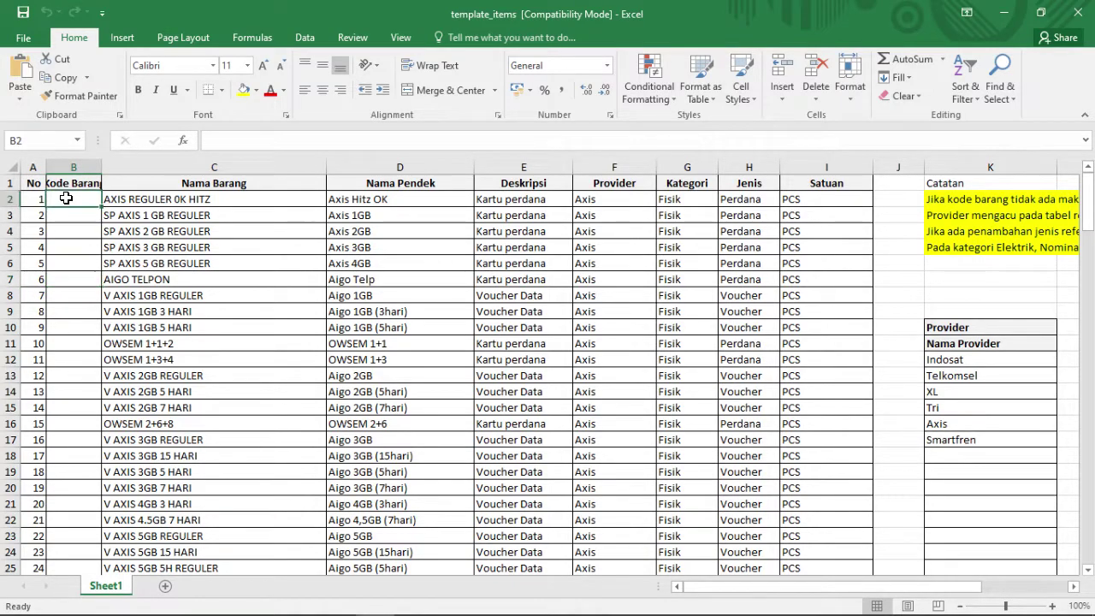
{"action": "left_click", "coordinate": [76, 219]}
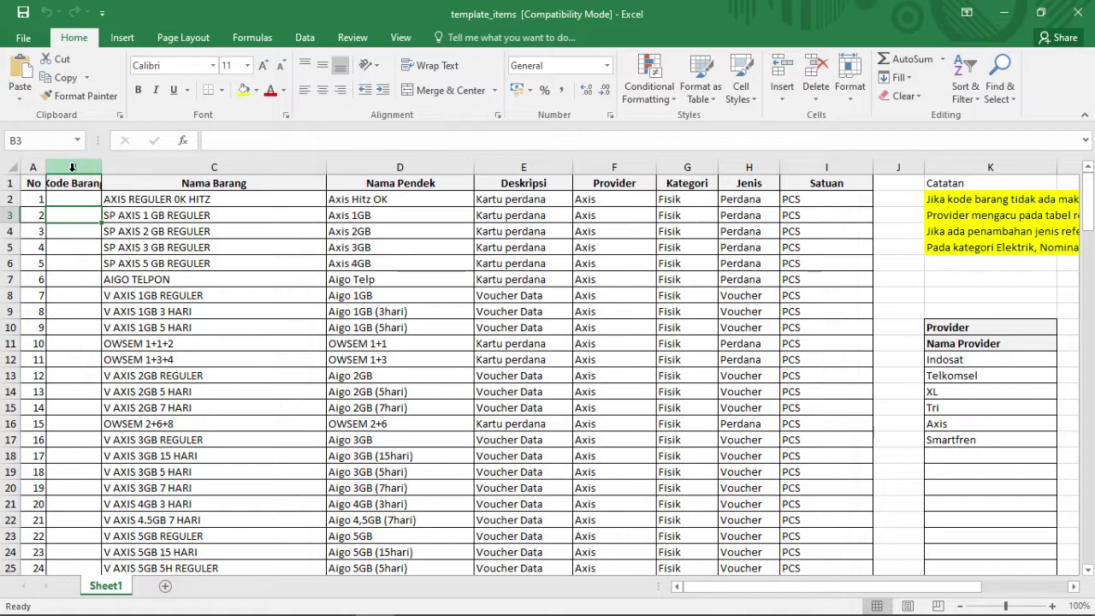
{"action": "left_click", "coordinate": [72, 195]}
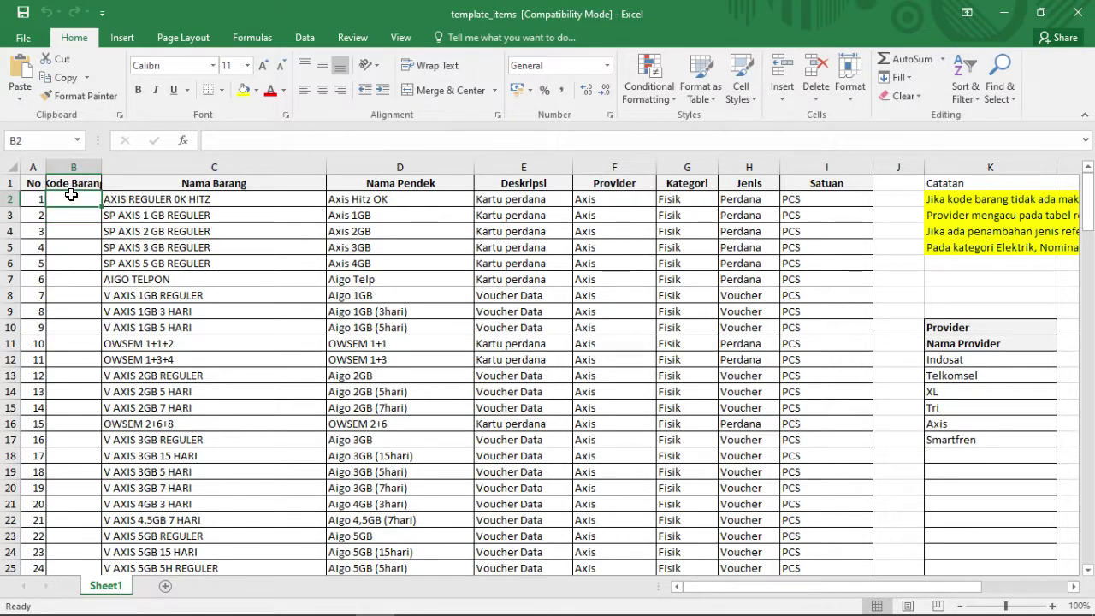
{"action": "left_click", "coordinate": [158, 214]}
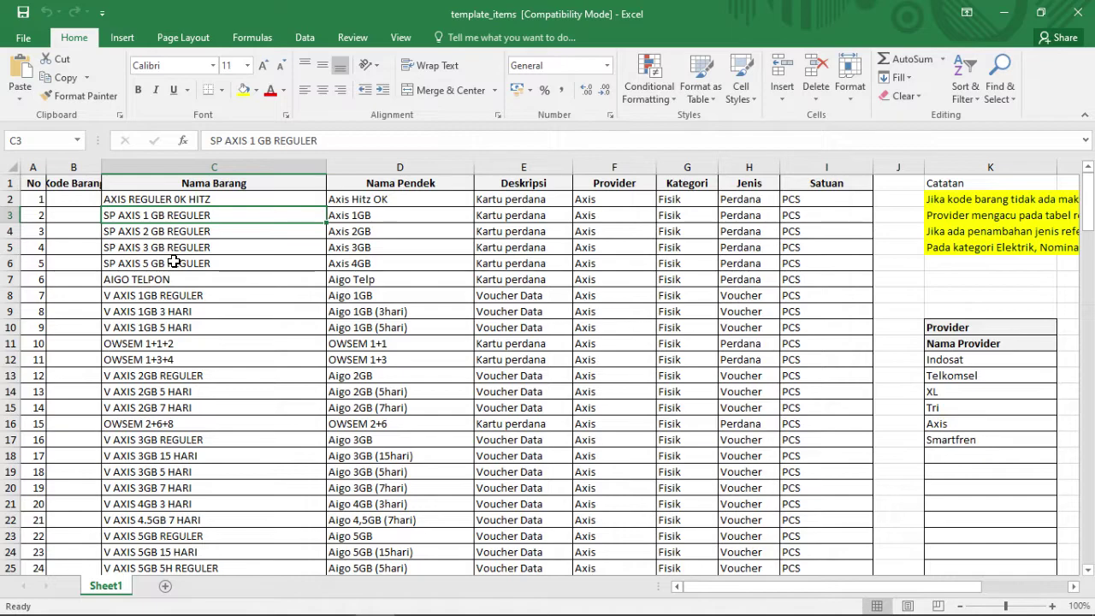
{"action": "left_click", "coordinate": [179, 201]}
{"action": "left_click_drag", "start_coordinate": [73, 215], "coordinate": [73, 231]}
{"action": "left_click", "coordinate": [72, 201]}
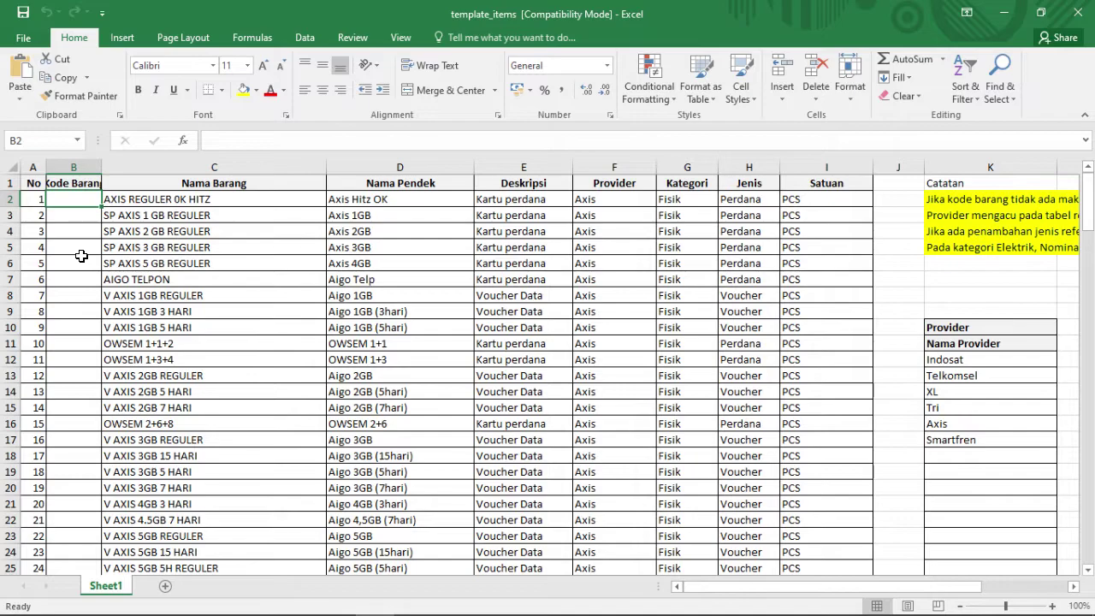
Examine the template's columns from Nama Barang through Satuan, including sample Kategori, Jenis and Satuan entries.
{"action": "left_click", "coordinate": [202, 186]}
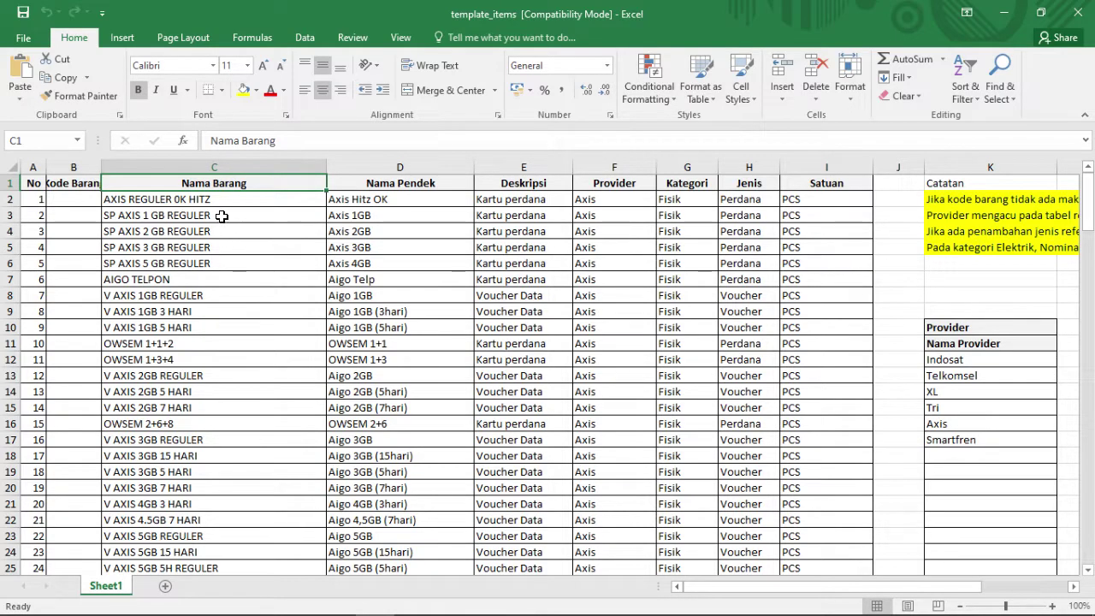
{"action": "left_click", "coordinate": [387, 183]}
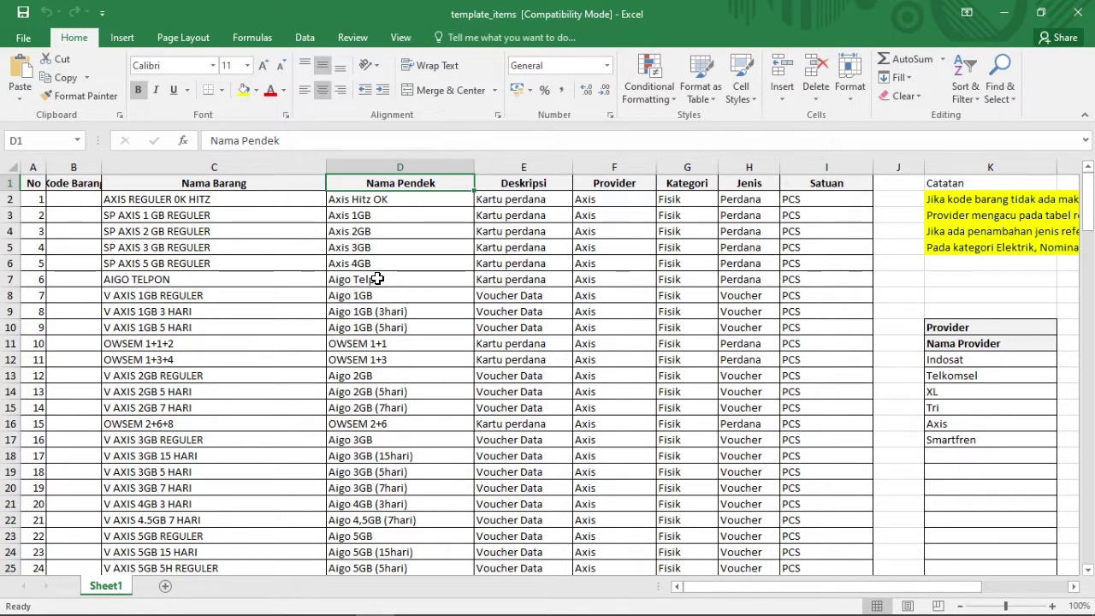
{"action": "left_click", "coordinate": [524, 185]}
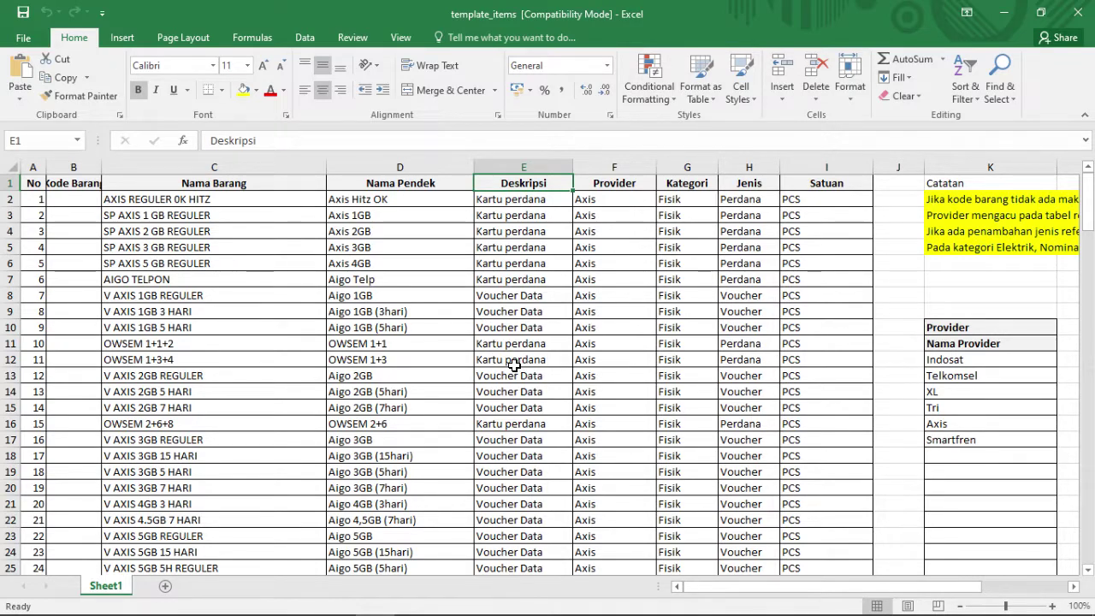
{"action": "left_click", "coordinate": [608, 187]}
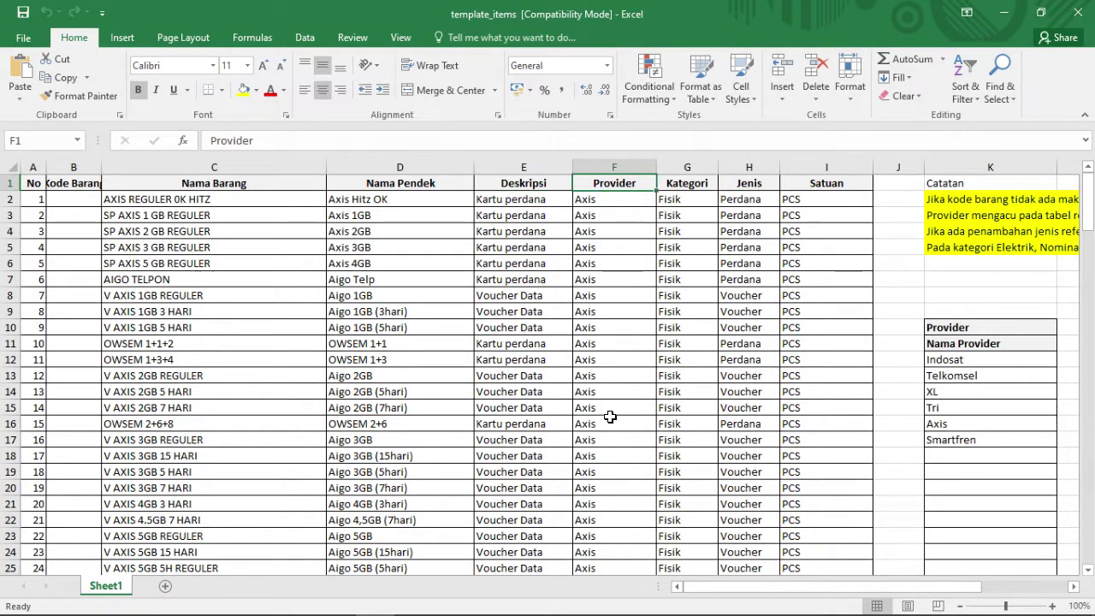
{"action": "left_click", "coordinate": [682, 197]}
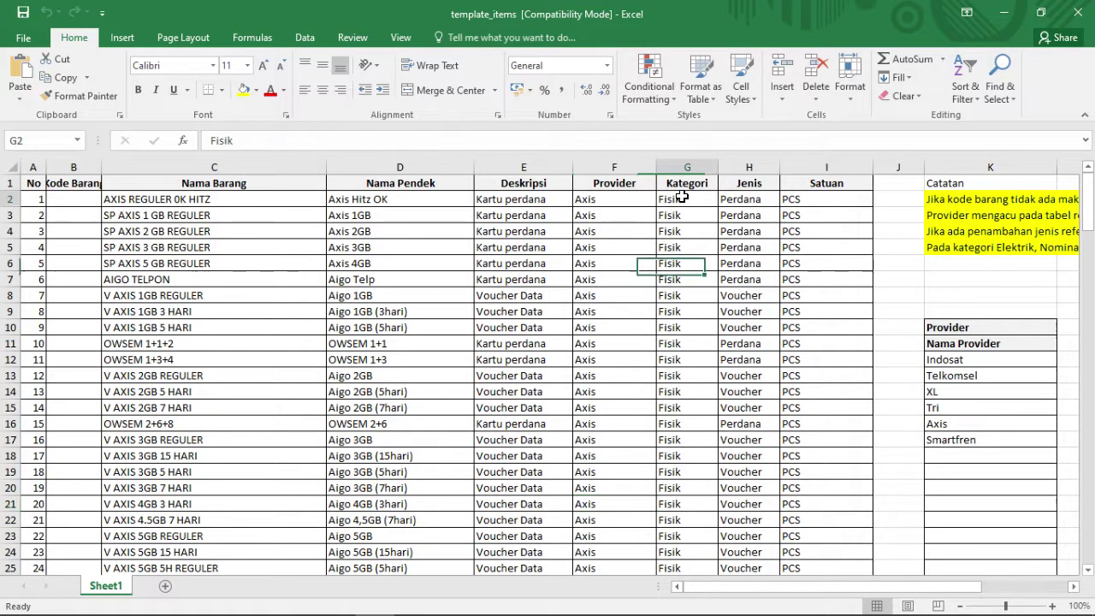
{"action": "left_click", "coordinate": [746, 211]}
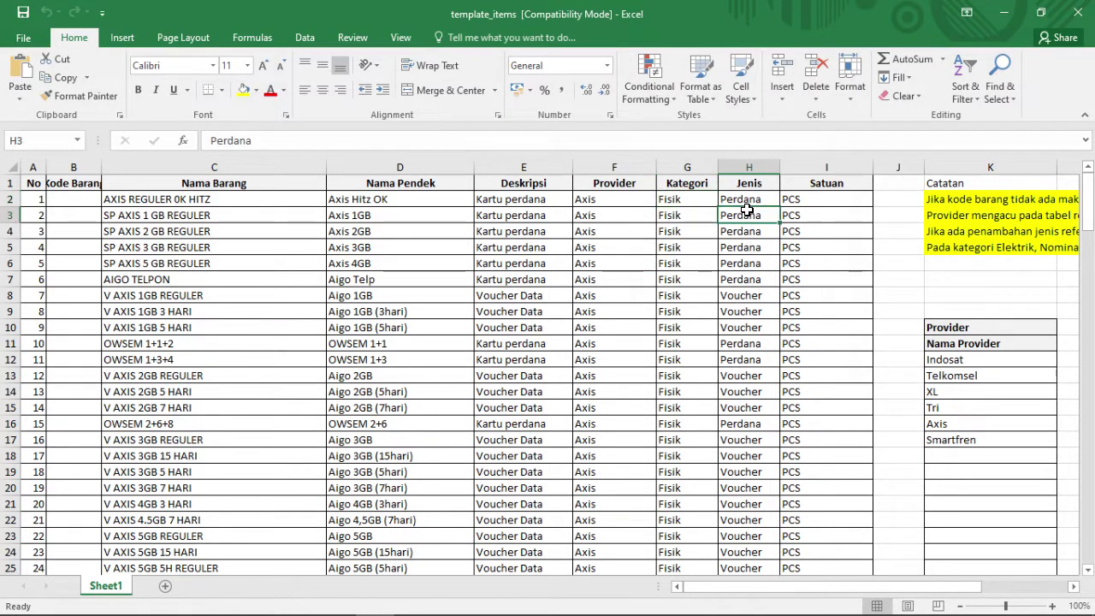
{"action": "left_click", "coordinate": [746, 374]}
{"action": "left_click", "coordinate": [833, 215]}
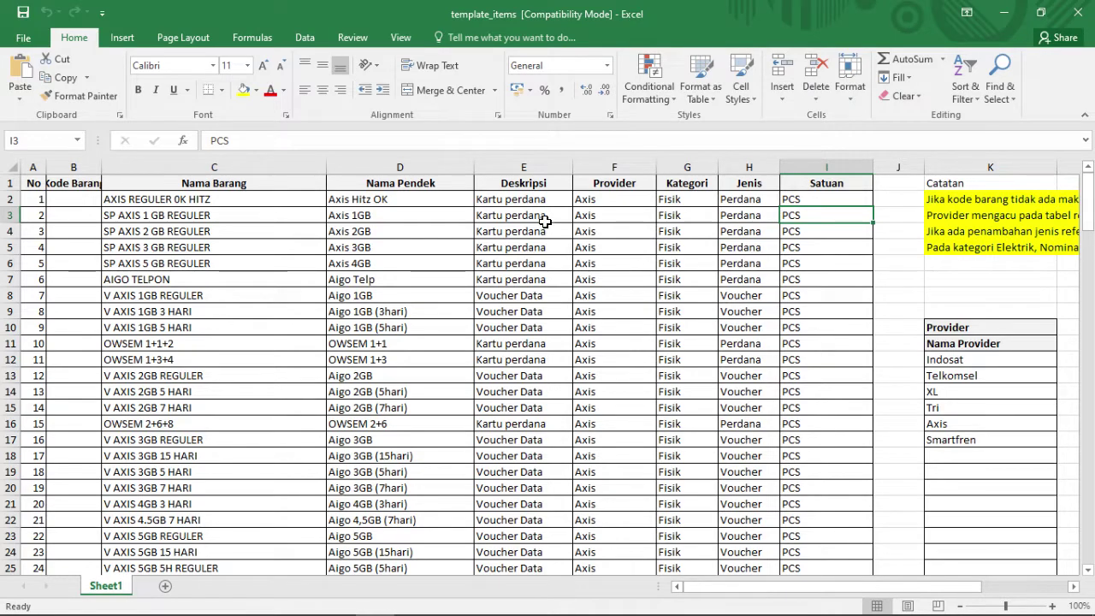
Select the whole Deskripsi, Provider, Kategori, Jenis and Satuan columns one after another to inspect them.
{"action": "left_click", "coordinate": [540, 166]}
{"action": "left_click", "coordinate": [610, 164]}
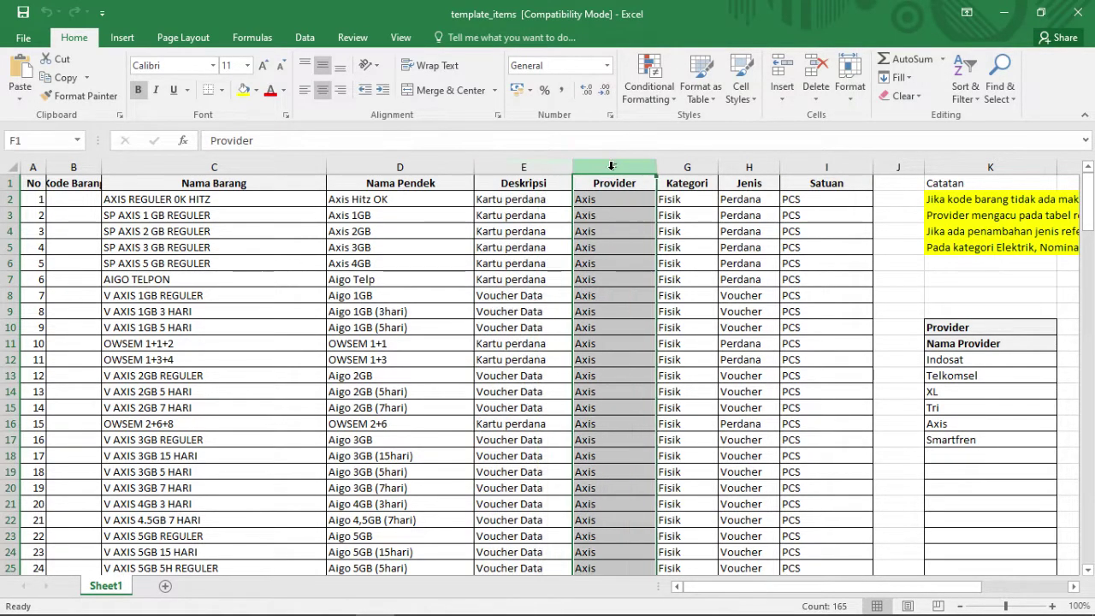
{"action": "left_click", "coordinate": [687, 166]}
{"action": "left_click", "coordinate": [749, 166]}
{"action": "left_click", "coordinate": [832, 167]}
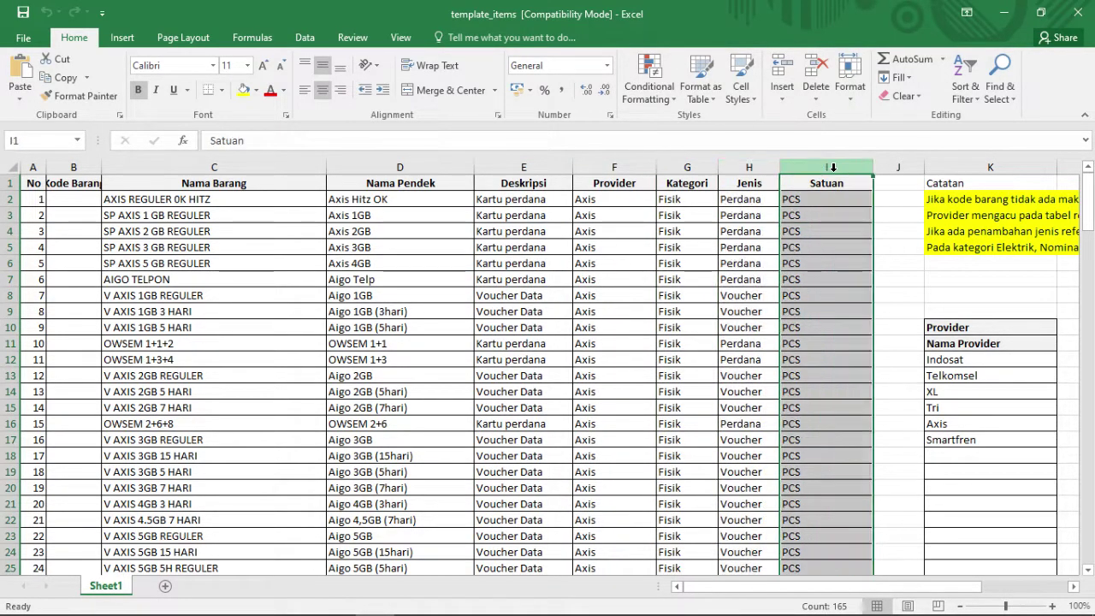
Examine the template's Deskripsi column with its Kartu perdana and Voucher Data entries, and select the Provider through Satuan columns together.
{"action": "left_click", "coordinate": [547, 166]}
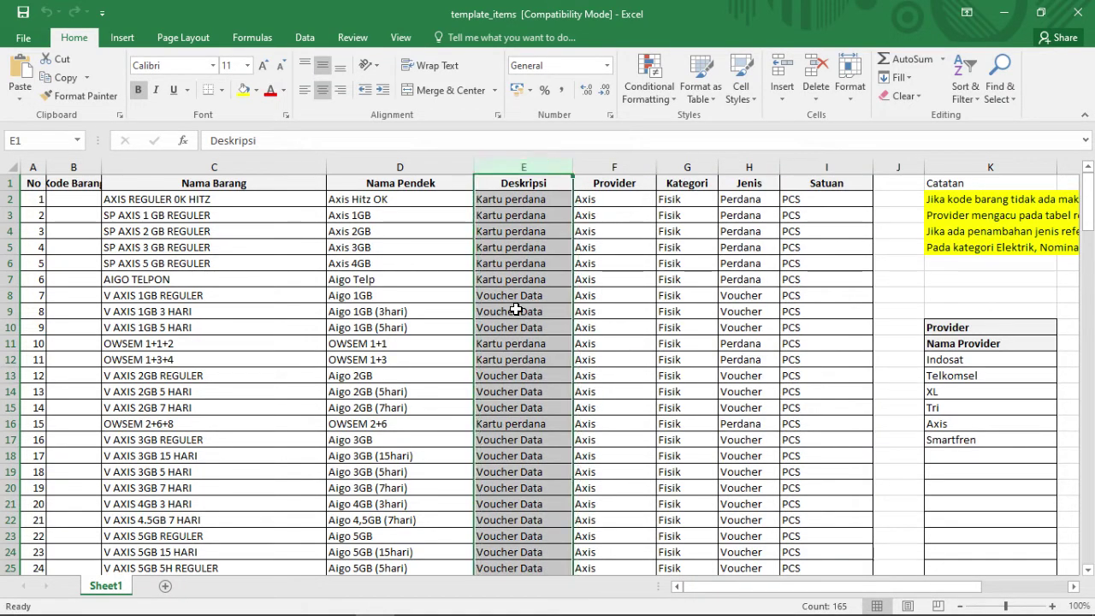
{"action": "left_click", "coordinate": [528, 263]}
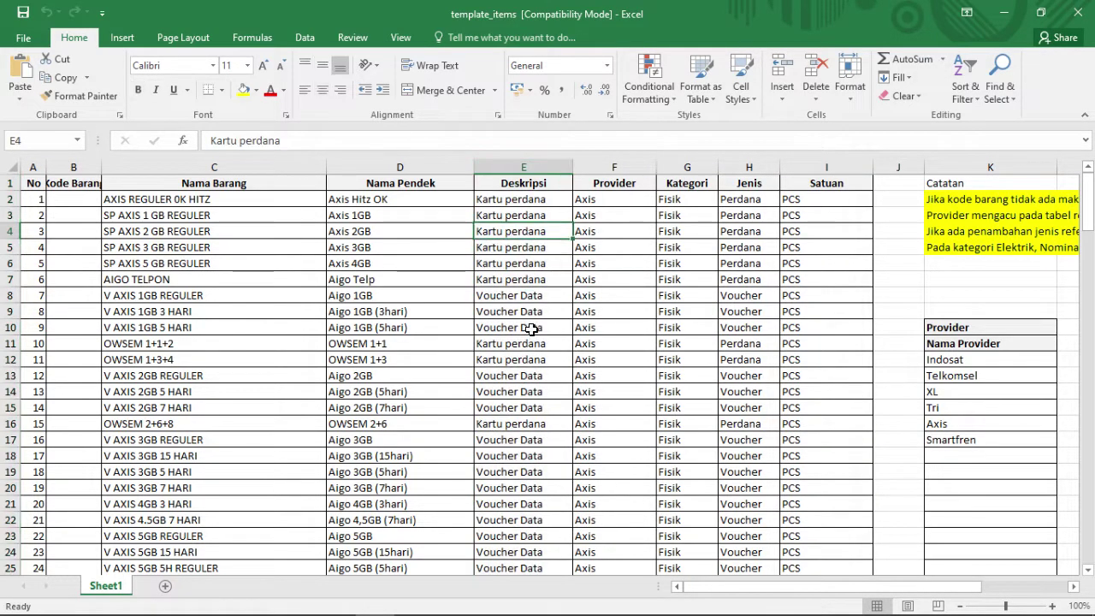
{"action": "left_click", "coordinate": [539, 298]}
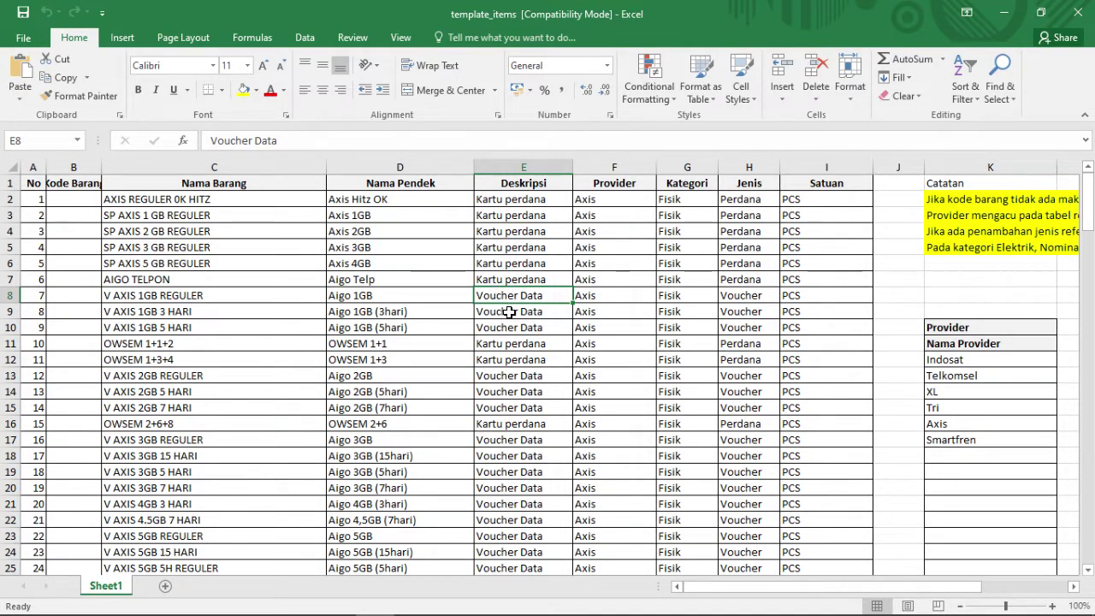
{"action": "left_click", "coordinate": [606, 165]}
{"action": "left_click_drag", "start_coordinate": [631, 176], "coordinate": [810, 203]}
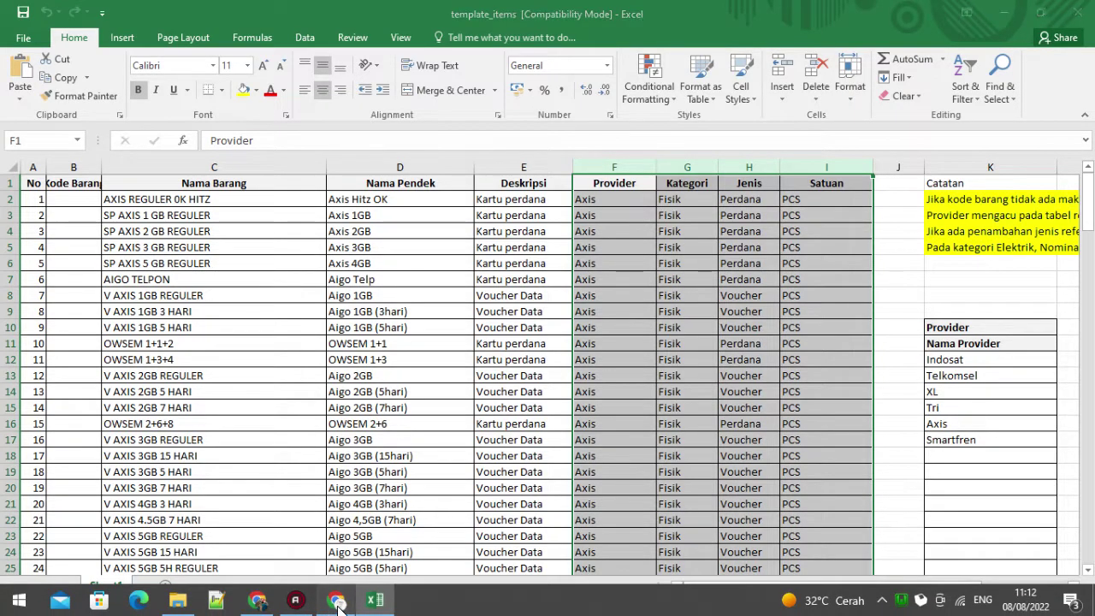
Switch to the Aplikasi-Pulsa item list in Chrome and compare its Provider, Kategori, Jenis and Satuan columns with the Excel template.
{"action": "left_click", "coordinate": [337, 602]}
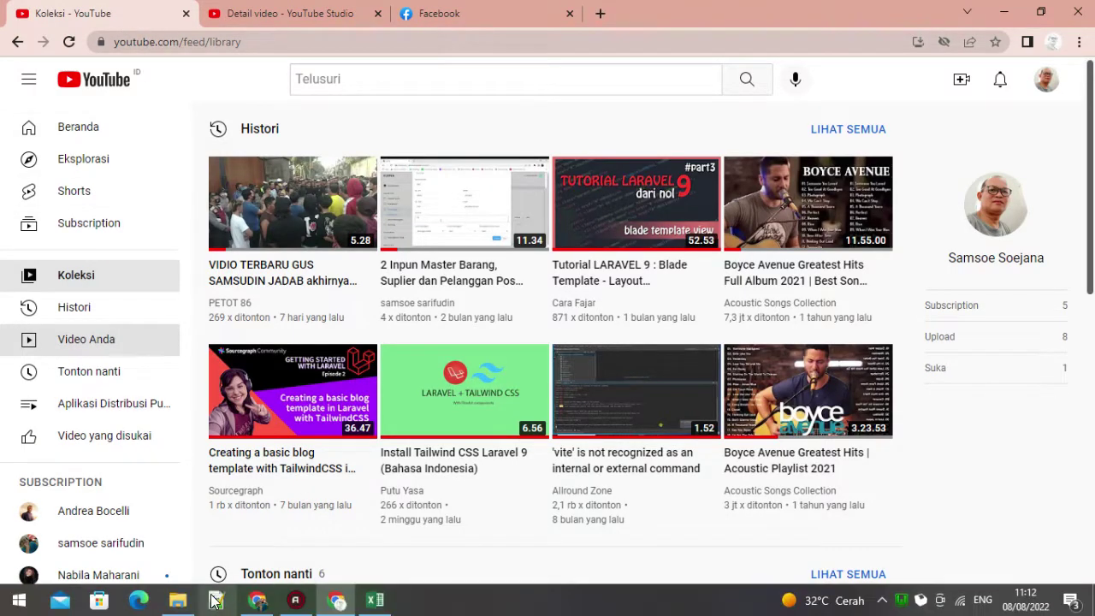
{"action": "left_click", "coordinate": [257, 601]}
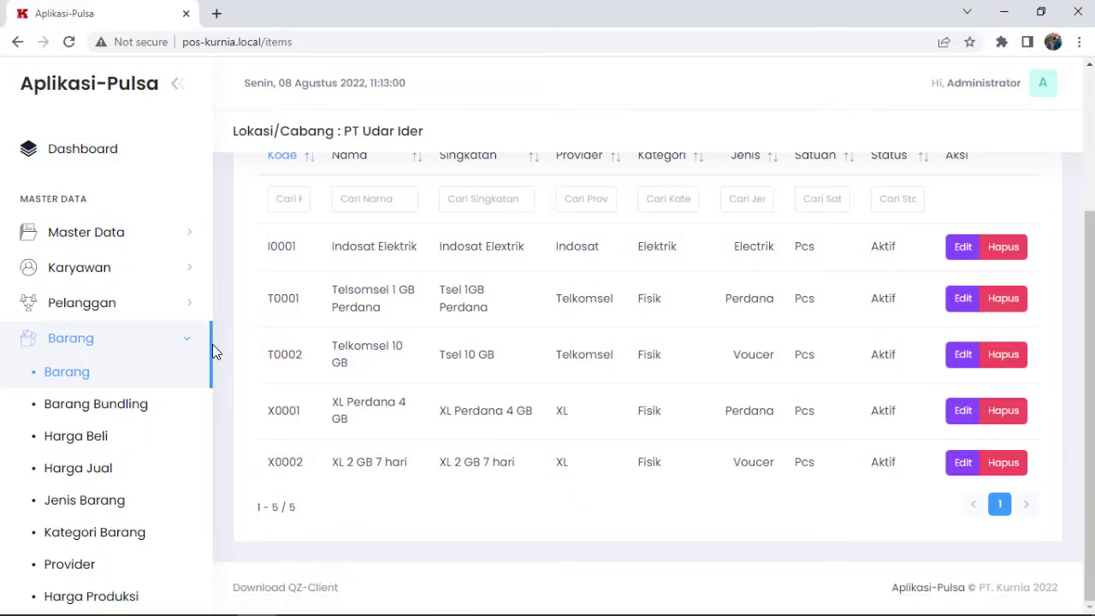
{"action": "scroll", "coordinate": [338, 380], "scroll_direction": "up", "scroll_amount": 1}
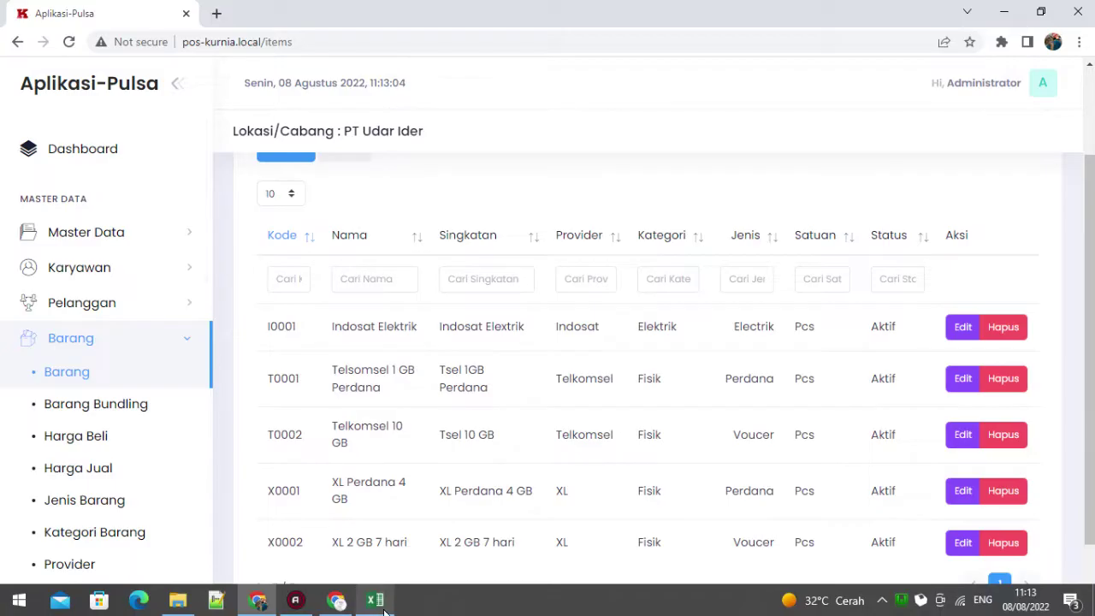
{"action": "left_click", "coordinate": [375, 601]}
{"action": "left_click", "coordinate": [375, 601]}
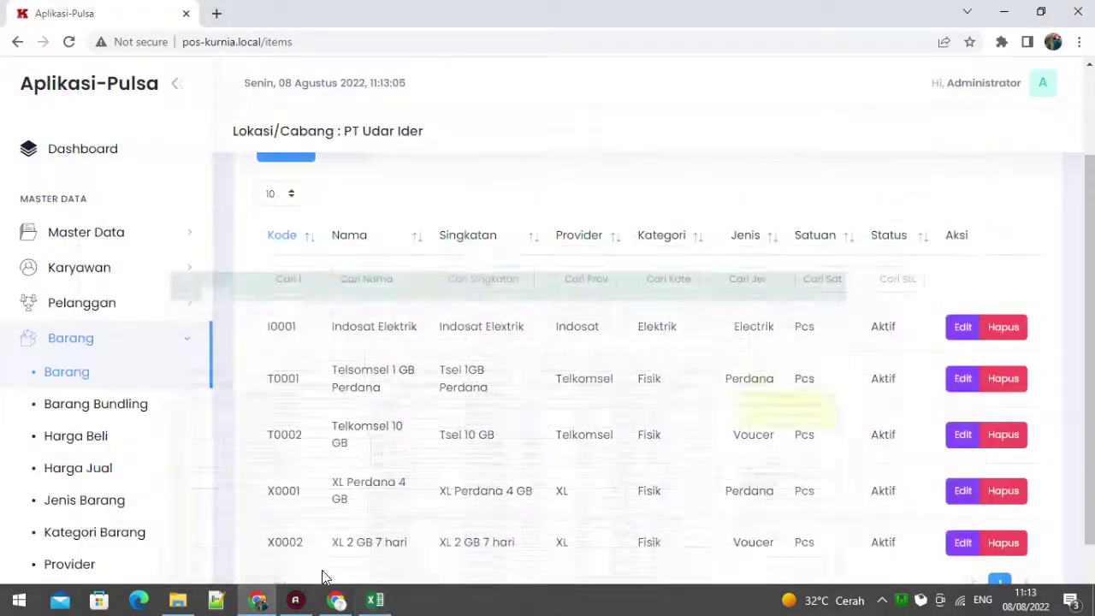
Open the Provider list under Barang in Aplikasi-Pulsa and examine the registered provider names.
{"action": "left_click", "coordinate": [109, 341]}
{"action": "left_click", "coordinate": [109, 341]}
{"action": "scroll", "coordinate": [146, 428], "scroll_direction": "down", "scroll_amount": 1}
{"action": "left_click", "coordinate": [128, 486]}
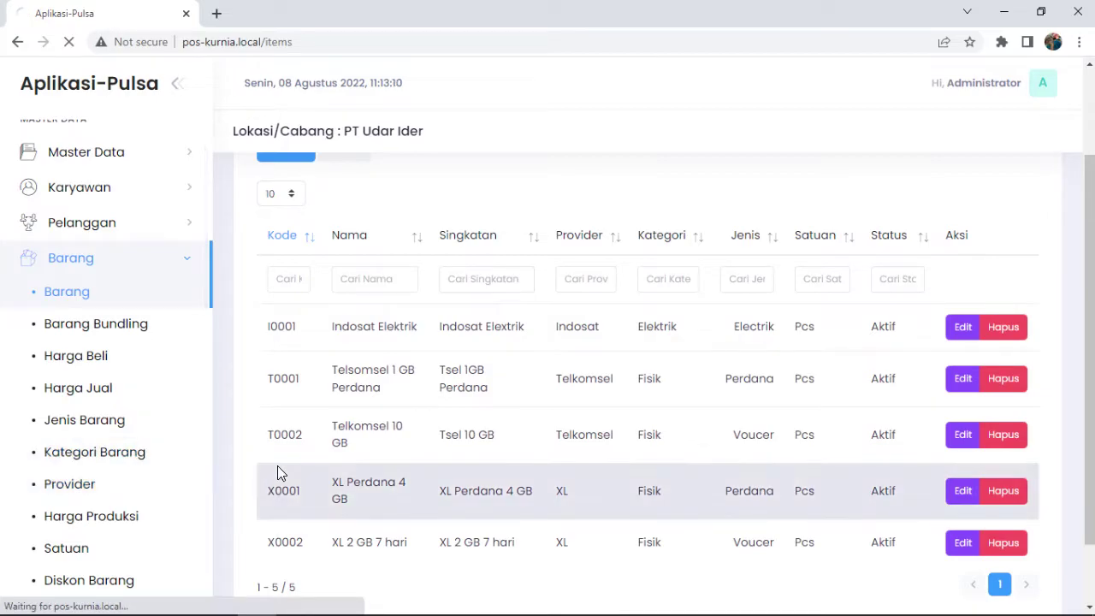
{"action": "scroll", "coordinate": [402, 483], "scroll_direction": "down", "scroll_amount": 2}
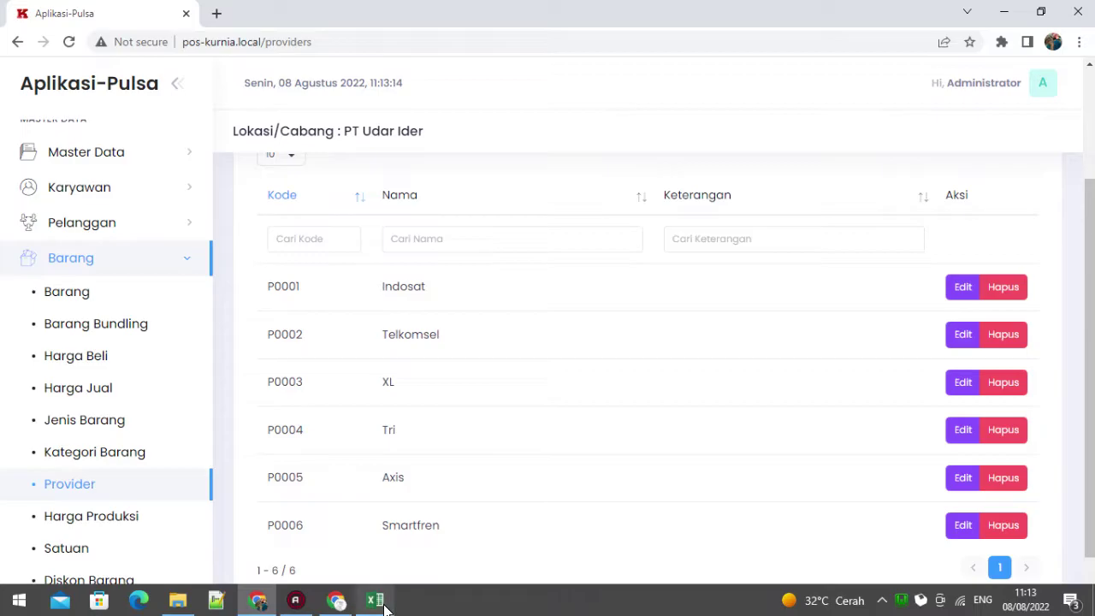
Switch between the Excel template and the Aplikasi-Pulsa Provider list to compare the provider names.
{"action": "left_click", "coordinate": [385, 610]}
{"action": "left_click", "coordinate": [385, 610]}
{"action": "left_click", "coordinate": [372, 598]}
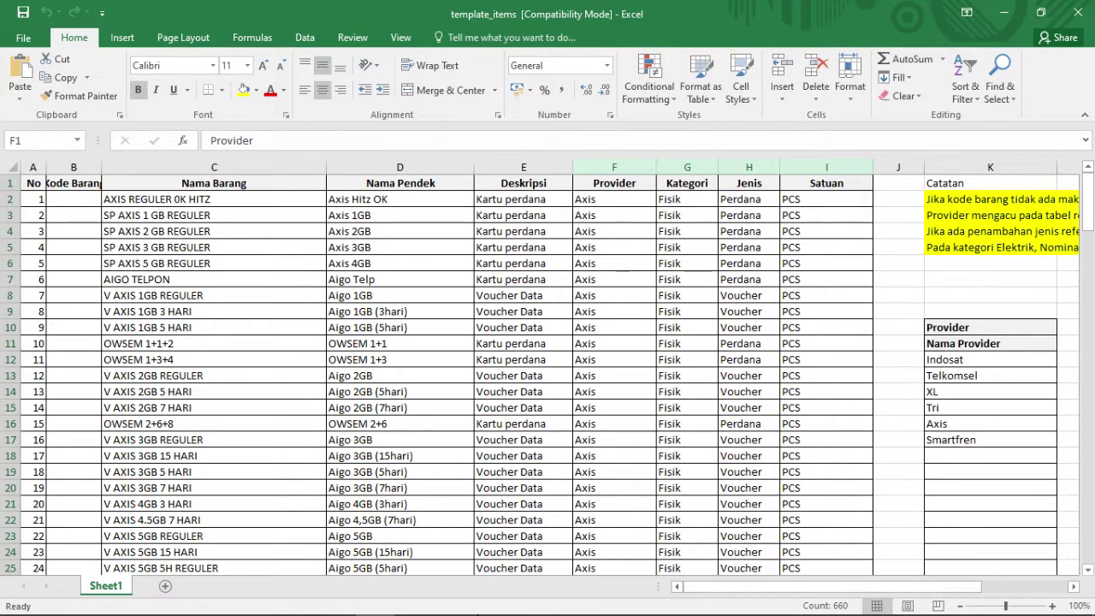
{"action": "mouse_move", "coordinate": [434, 611]}
{"action": "left_click", "coordinate": [373, 600]}
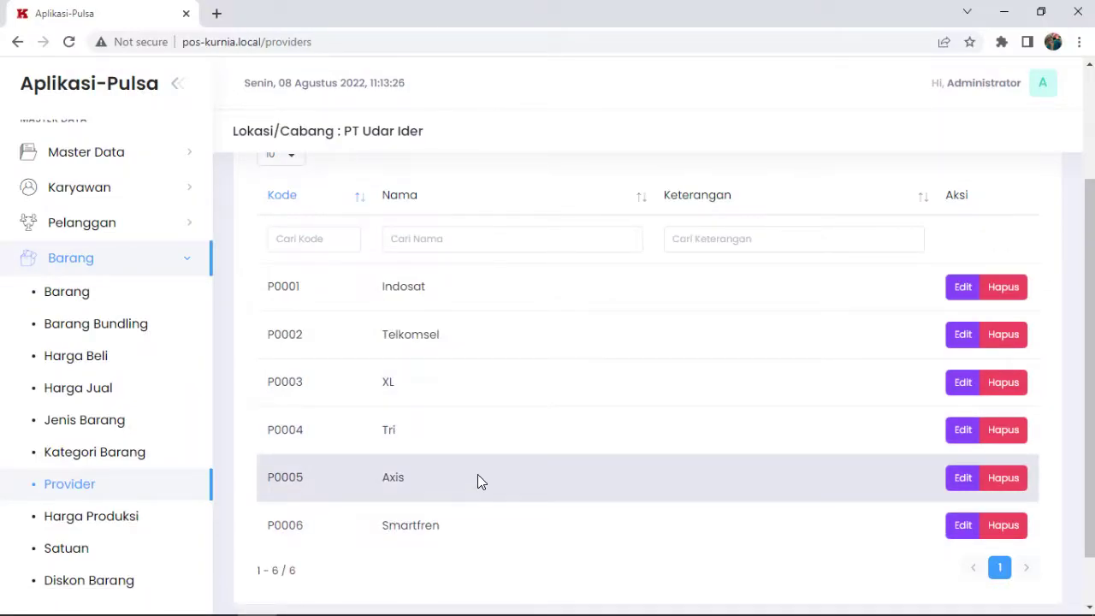
{"action": "left_click", "coordinate": [375, 600]}
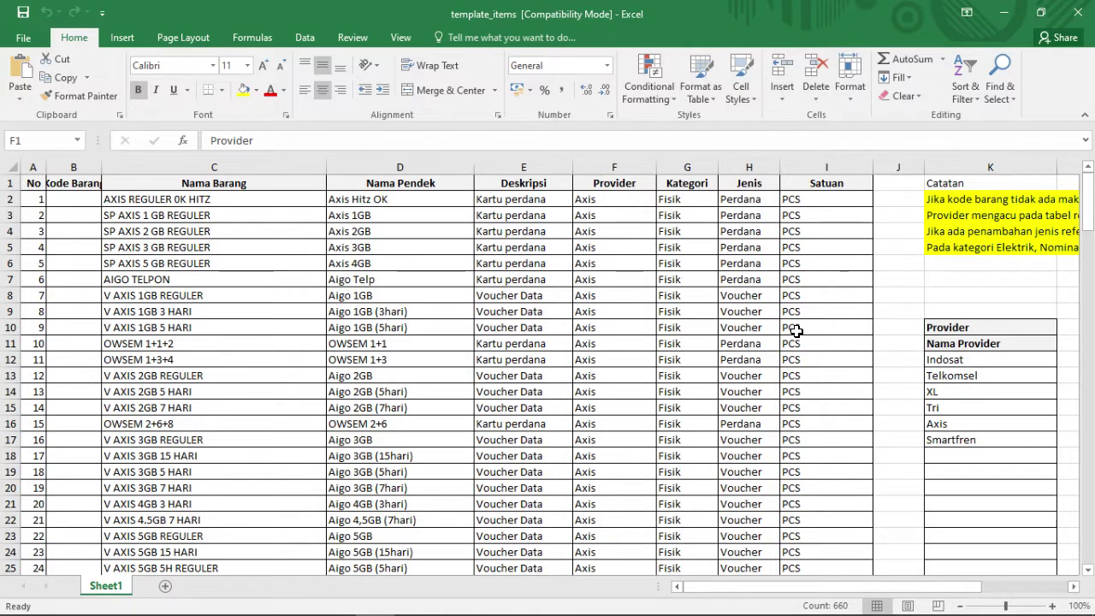
Look through the template's lower rows to check the Provider and Kategori entries.
{"action": "scroll", "coordinate": [690, 447], "scroll_direction": "down", "scroll_amount": 8}
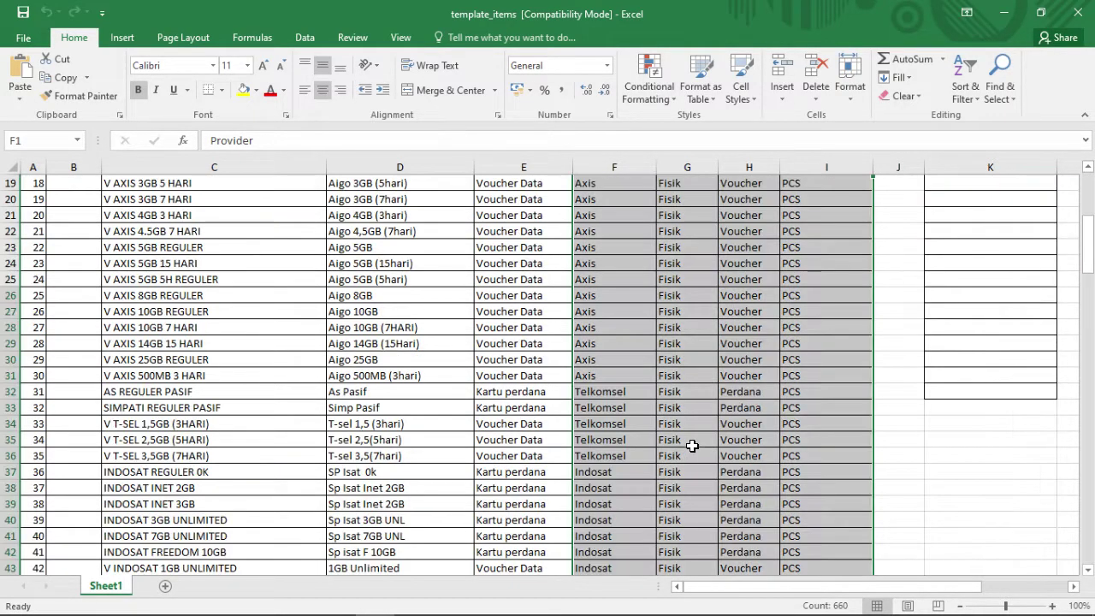
{"action": "left_click", "coordinate": [690, 503]}
{"action": "scroll", "coordinate": [689, 492], "scroll_direction": "down", "scroll_amount": 5}
{"action": "scroll", "coordinate": [688, 492], "scroll_direction": "down", "scroll_amount": 8}
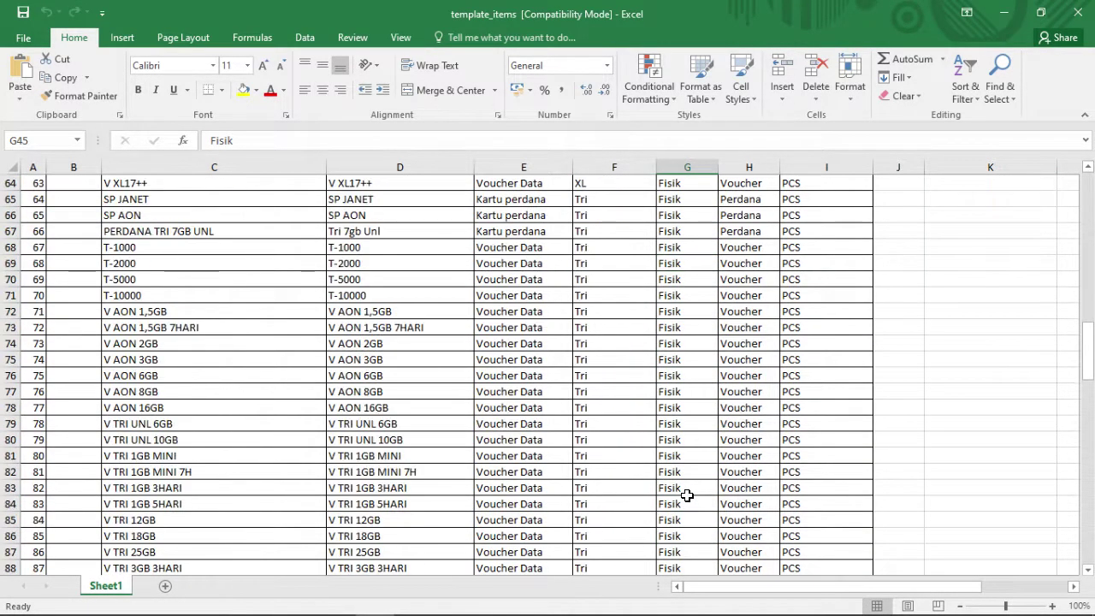
Switch back to Aplikasi-Pulsa and open the Kategori Barang list to examine the available item categories.
{"action": "left_click", "coordinate": [341, 601]}
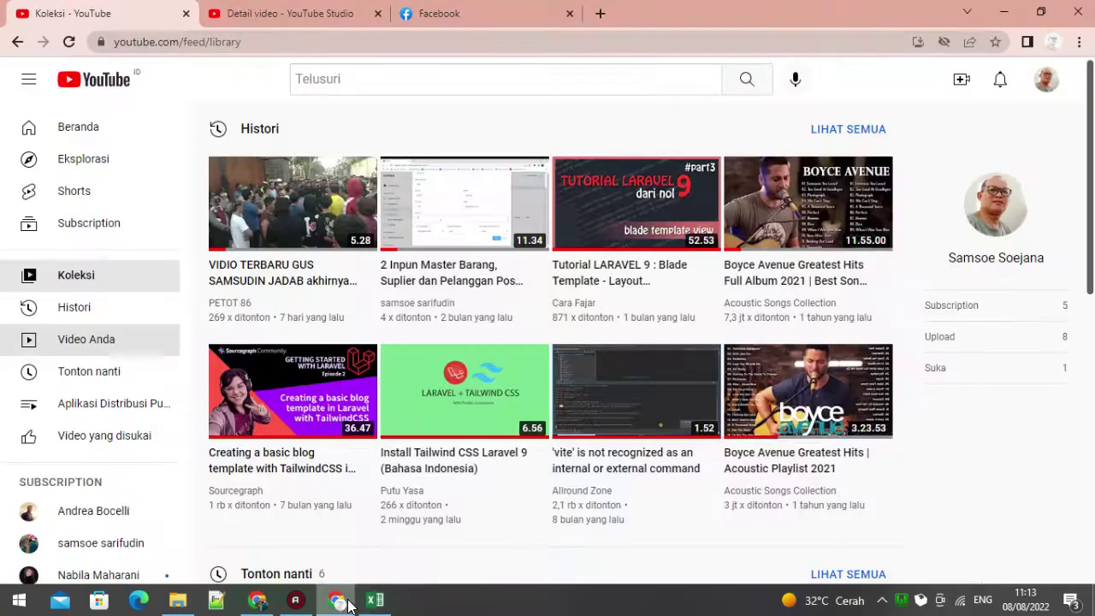
{"action": "left_click", "coordinate": [346, 605]}
{"action": "left_click", "coordinate": [257, 602]}
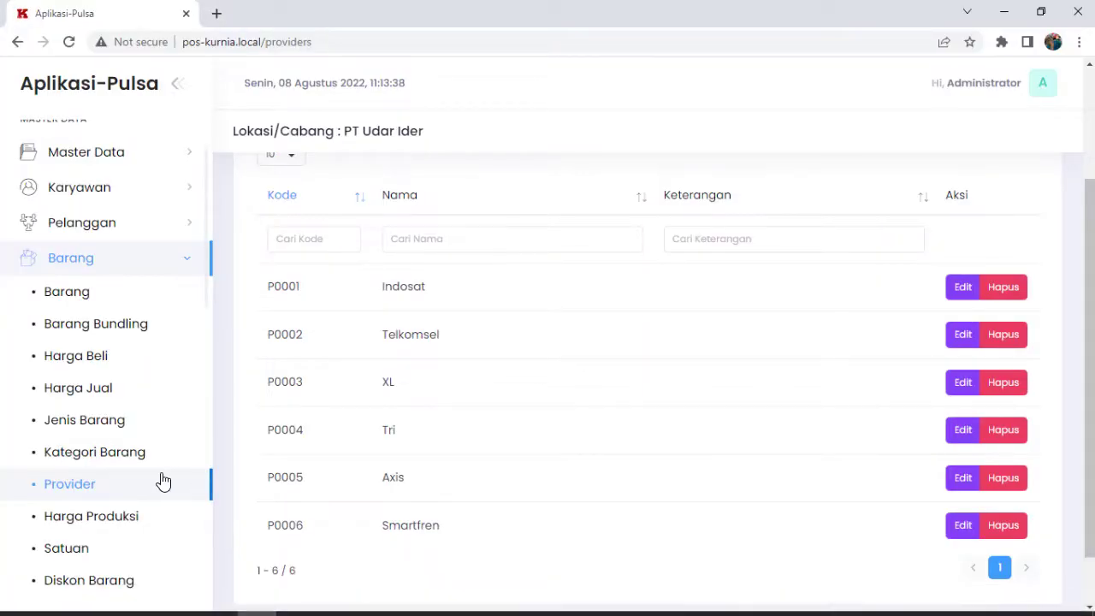
{"action": "left_click", "coordinate": [94, 267]}
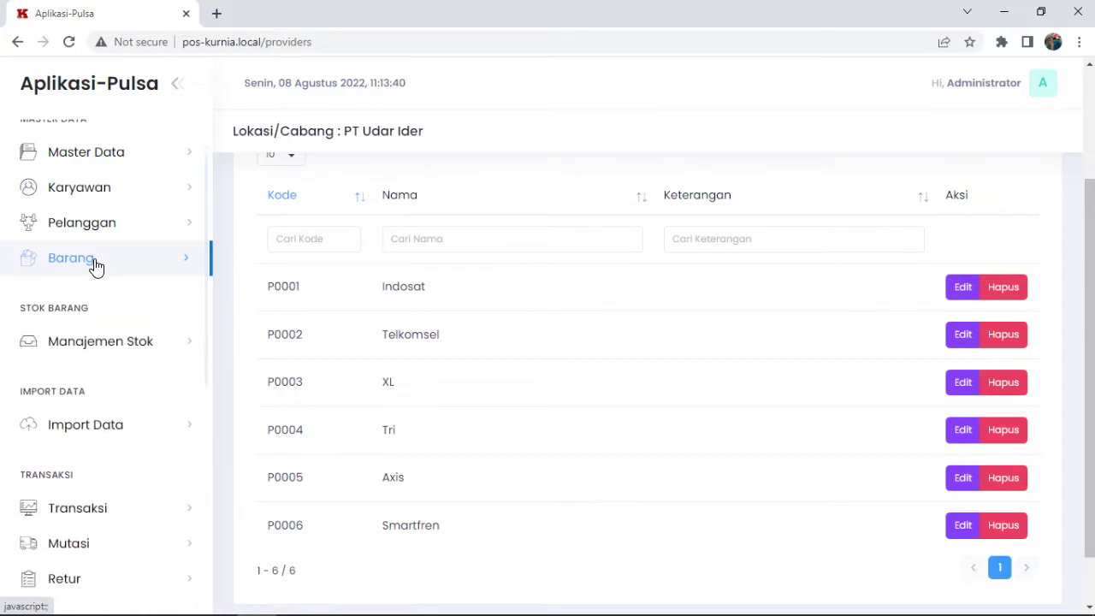
{"action": "left_click", "coordinate": [99, 262]}
{"action": "scroll", "coordinate": [141, 385], "scroll_direction": "down", "scroll_amount": 1}
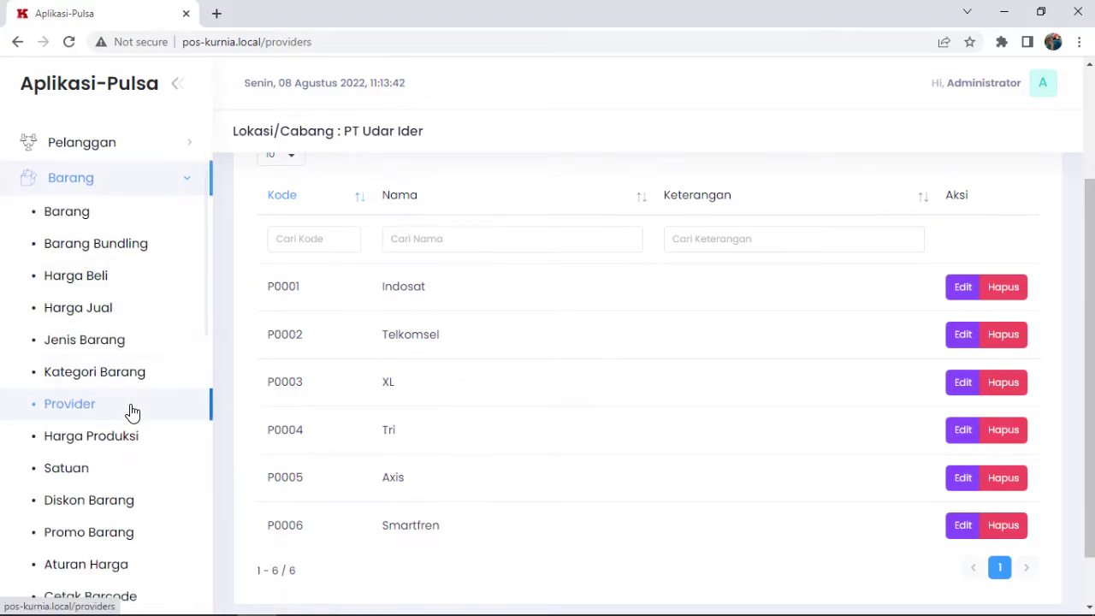
{"action": "left_click", "coordinate": [124, 380]}
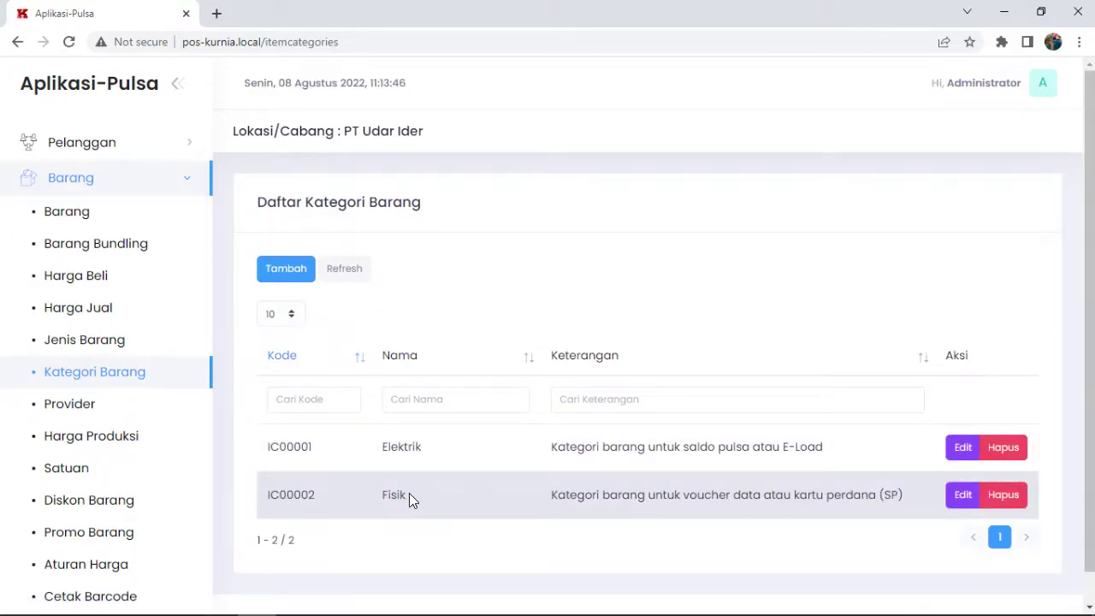
{"action": "mouse_move", "coordinate": [409, 614]}
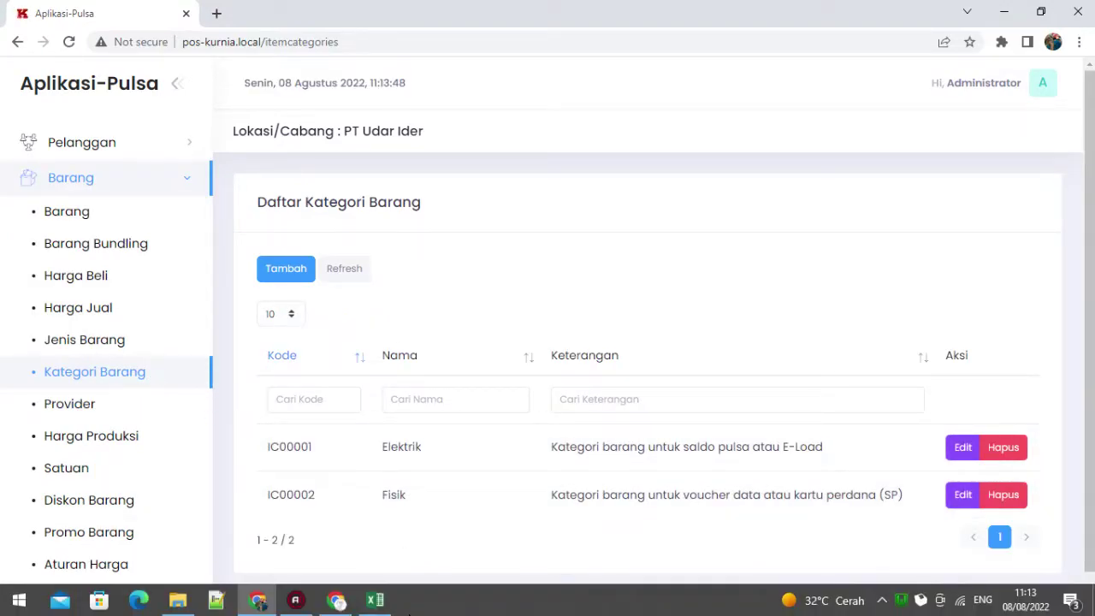
Return to the Excel template and check the Kategori and Jenis entries against the application's categories.
{"action": "left_click", "coordinate": [376, 601]}
{"action": "left_click", "coordinate": [693, 344]}
{"action": "left_click", "coordinate": [687, 438]}
{"action": "left_click", "coordinate": [685, 457]}
{"action": "left_click", "coordinate": [684, 488]}
{"action": "left_click", "coordinate": [692, 519]}
{"action": "scroll", "coordinate": [764, 433], "scroll_direction": "down", "scroll_amount": 3}
{"action": "left_click", "coordinate": [724, 476]}
{"action": "scroll", "coordinate": [756, 334], "scroll_direction": "up", "scroll_amount": 18}
{"action": "scroll", "coordinate": [756, 335], "scroll_direction": "up", "scroll_amount": 6}
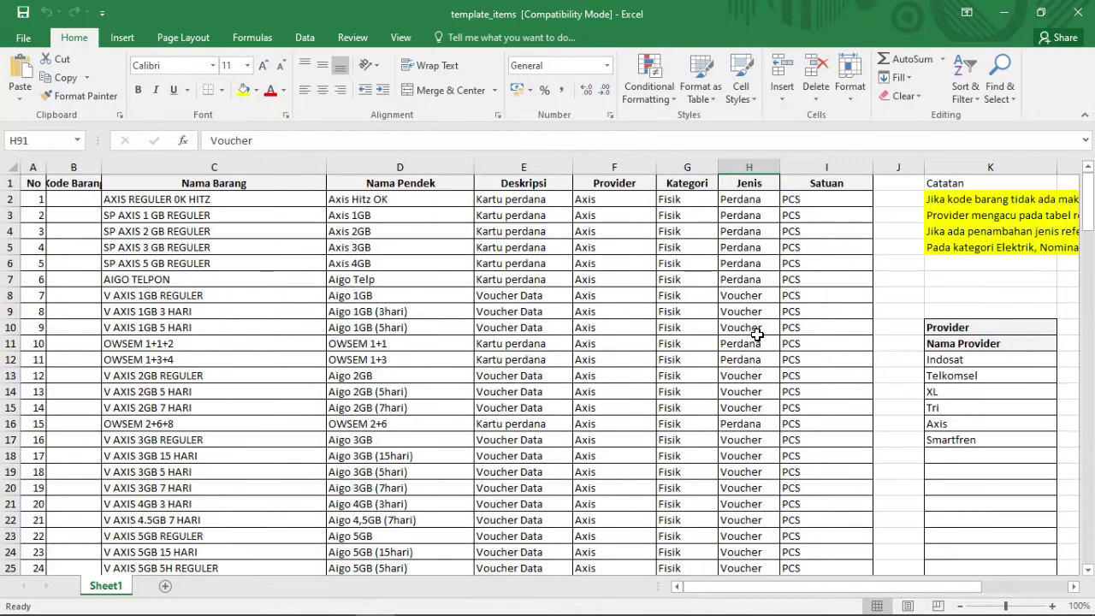
Switch to Aplikasi-Pulsa and open the Jenis Barang list to examine all its item types.
{"action": "mouse_move", "coordinate": [460, 614]}
{"action": "left_click", "coordinate": [268, 606]}
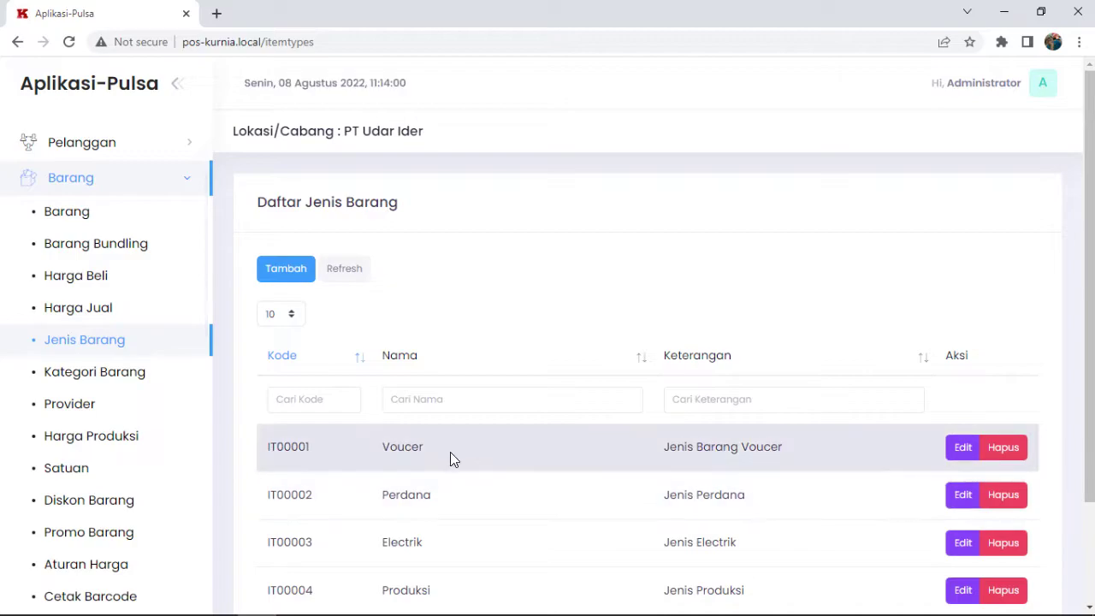
{"action": "scroll", "coordinate": [501, 527], "scroll_direction": "down", "scroll_amount": 2}
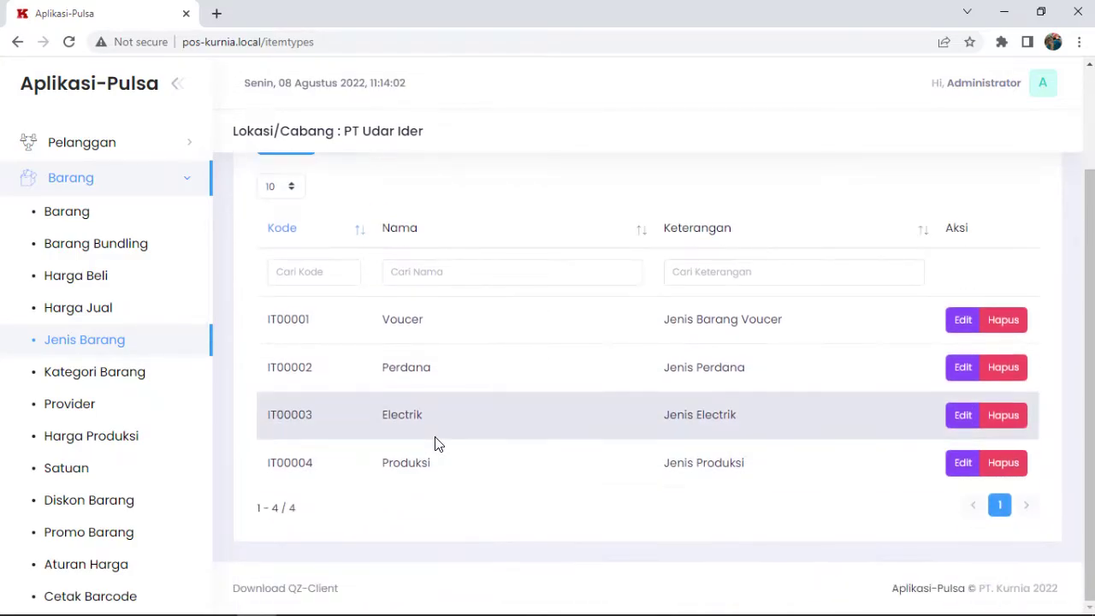
Return to the Excel template and check how Voucher and Perdana are spelled in the Jenis column.
{"action": "left_click", "coordinate": [375, 600]}
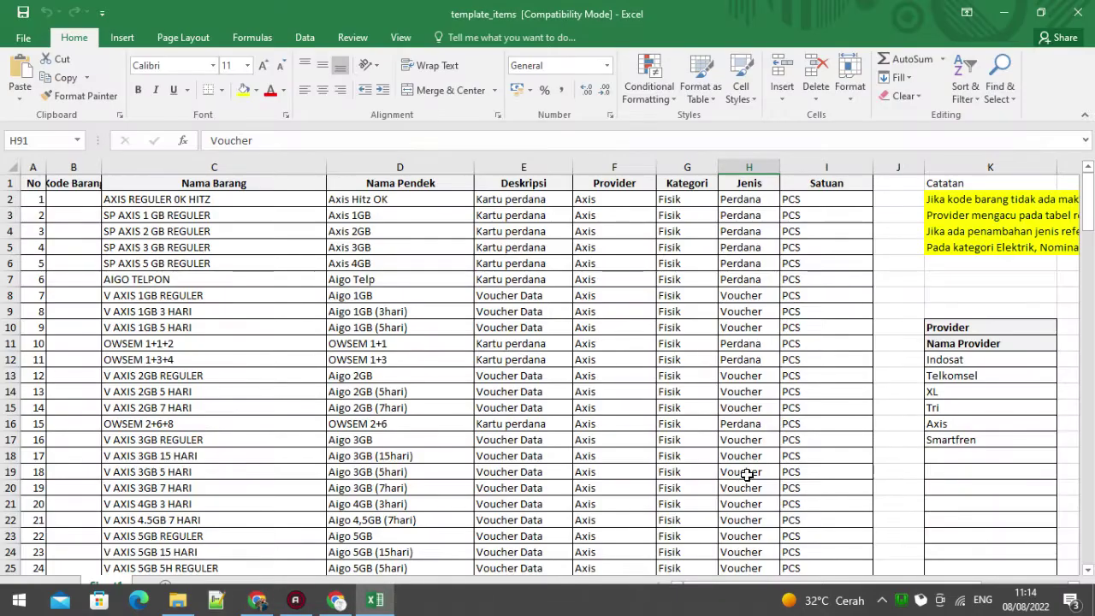
{"action": "left_click", "coordinate": [767, 307]}
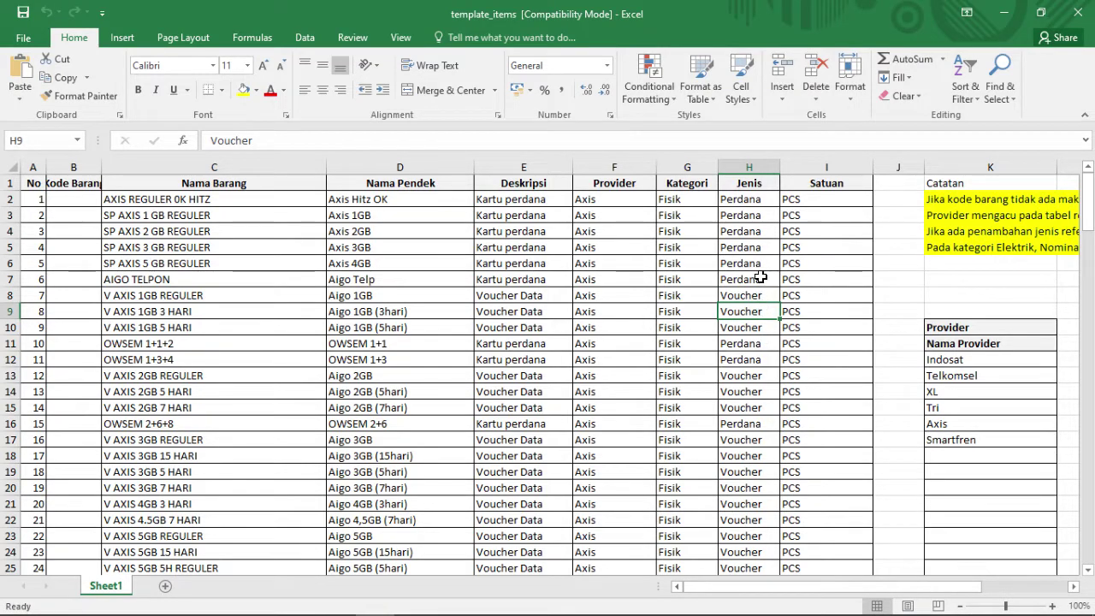
{"action": "left_click", "coordinate": [764, 298]}
{"action": "left_click", "coordinate": [755, 283]}
{"action": "left_click", "coordinate": [756, 298]}
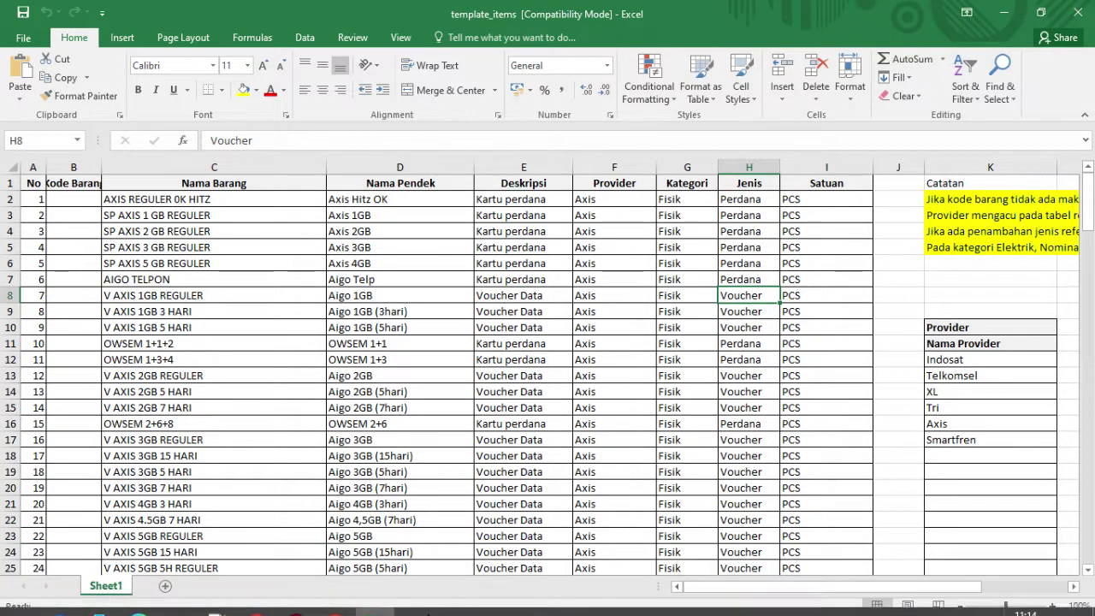
Copy Voucher from the template's Jenis column, rename the Voucer item type in Aplikasi-Pulsa as Voucher, and save it.
{"action": "left_click", "coordinate": [732, 312]}
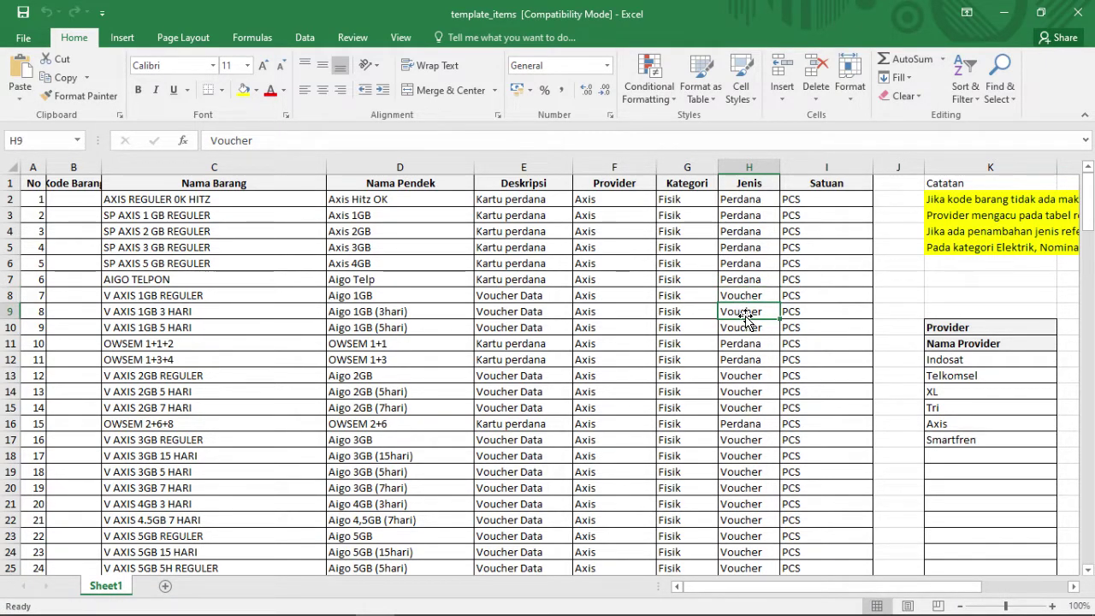
{"action": "key", "text": "ctrl+c"}
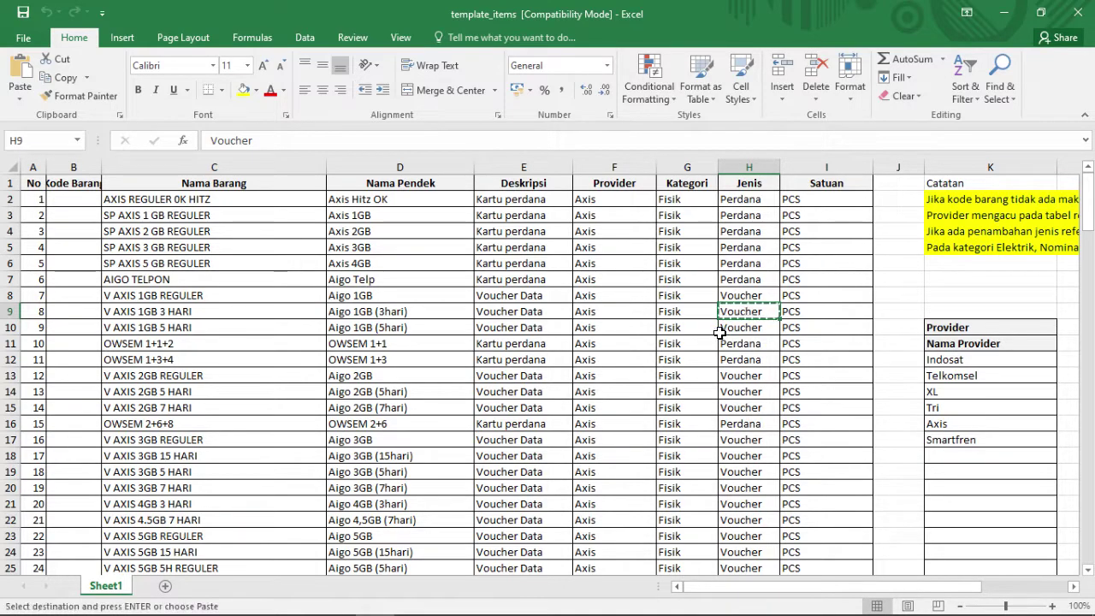
{"action": "left_click", "coordinate": [257, 600]}
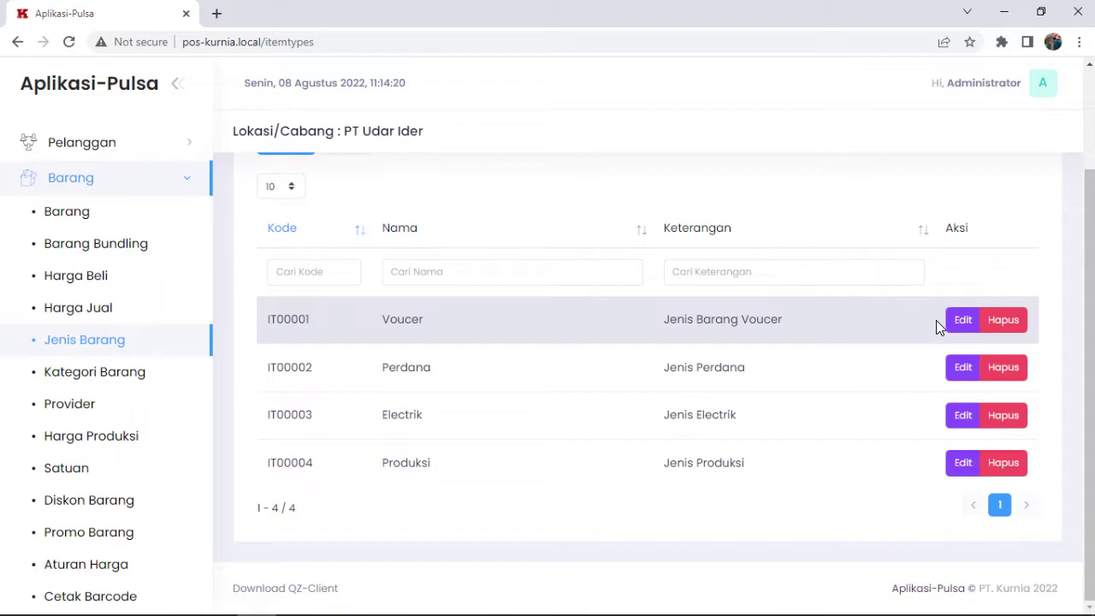
{"action": "left_click", "coordinate": [963, 322]}
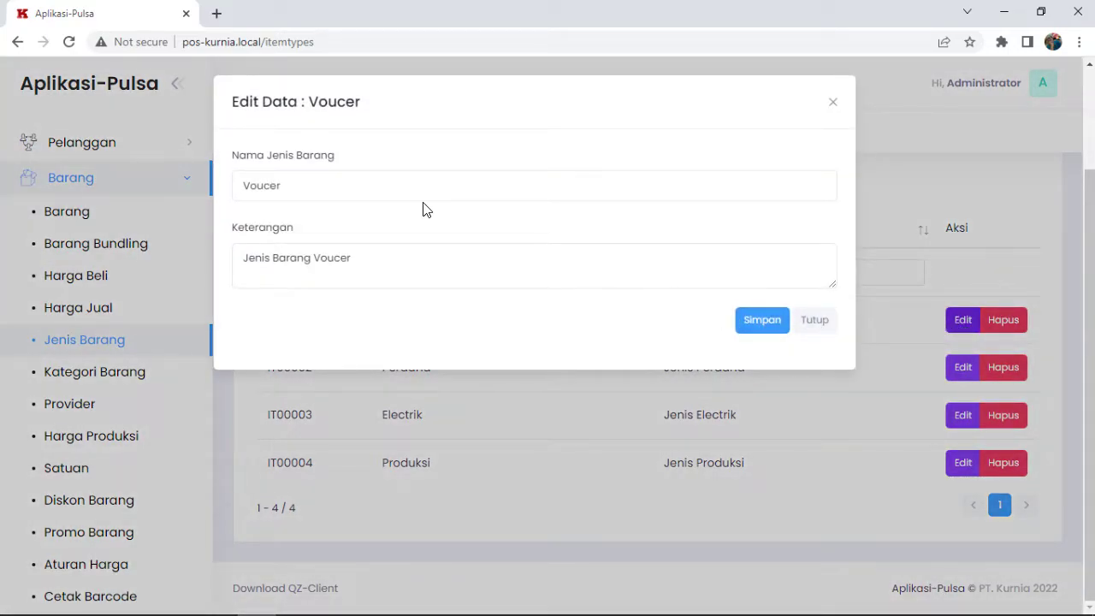
{"action": "double_click", "coordinate": [424, 199]}
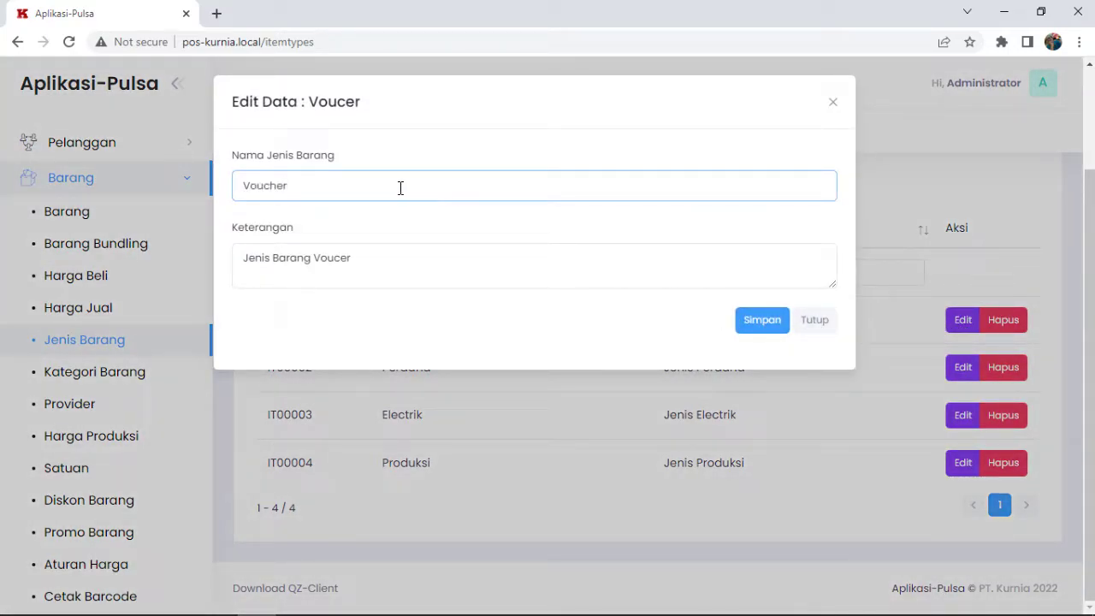
{"action": "left_click", "coordinate": [737, 327]}
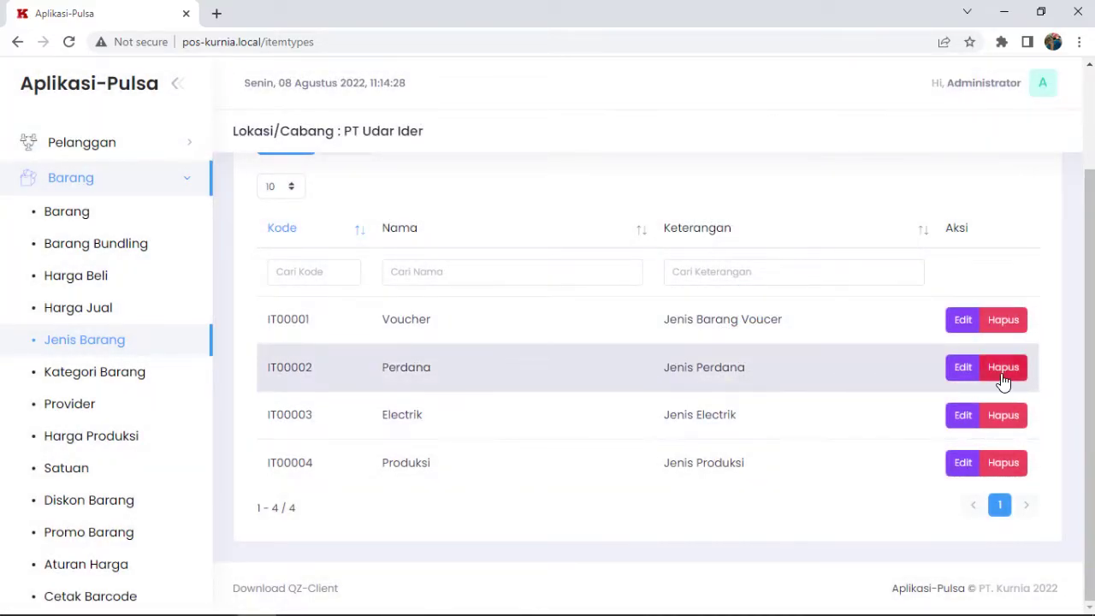
Return to the Excel template and examine the Jenis and Satuan entries down through the item rows.
{"action": "left_click", "coordinate": [389, 599]}
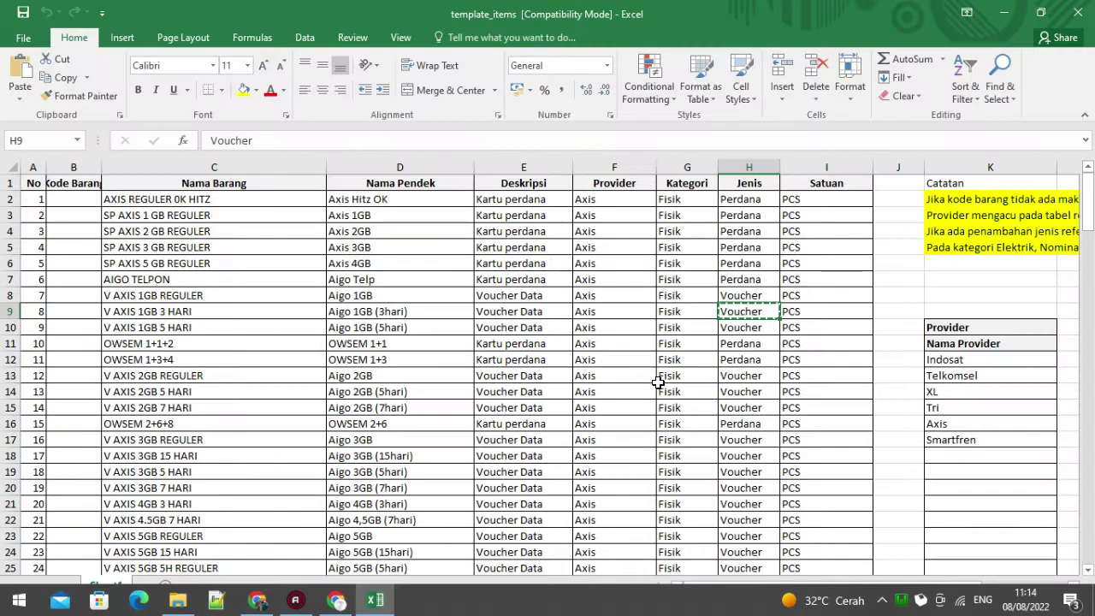
{"action": "left_click", "coordinate": [733, 265]}
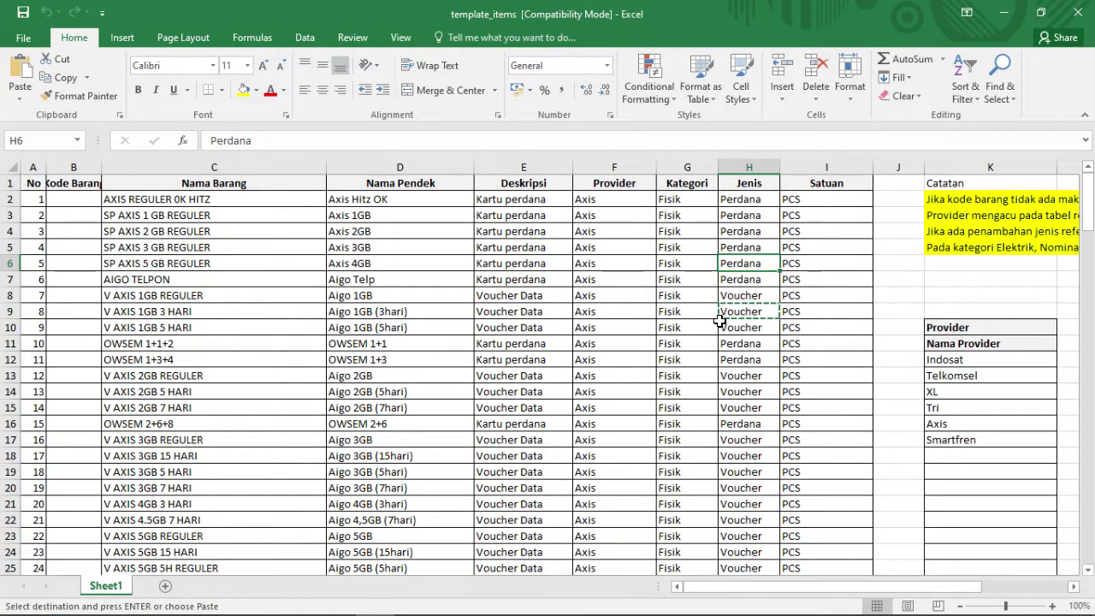
{"action": "key", "text": "Escape"}
{"action": "left_click", "coordinate": [714, 377]}
{"action": "scroll", "coordinate": [747, 411], "scroll_direction": "down", "scroll_amount": 4}
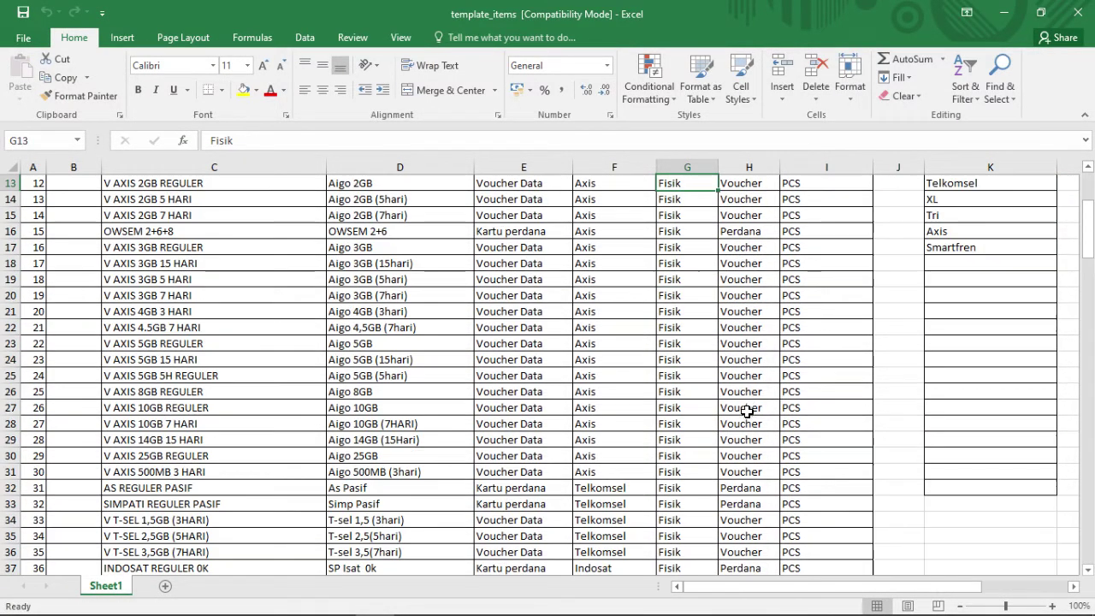
{"action": "left_click", "coordinate": [753, 481]}
{"action": "left_click", "coordinate": [752, 520]}
{"action": "scroll", "coordinate": [749, 524], "scroll_direction": "down", "scroll_amount": 12}
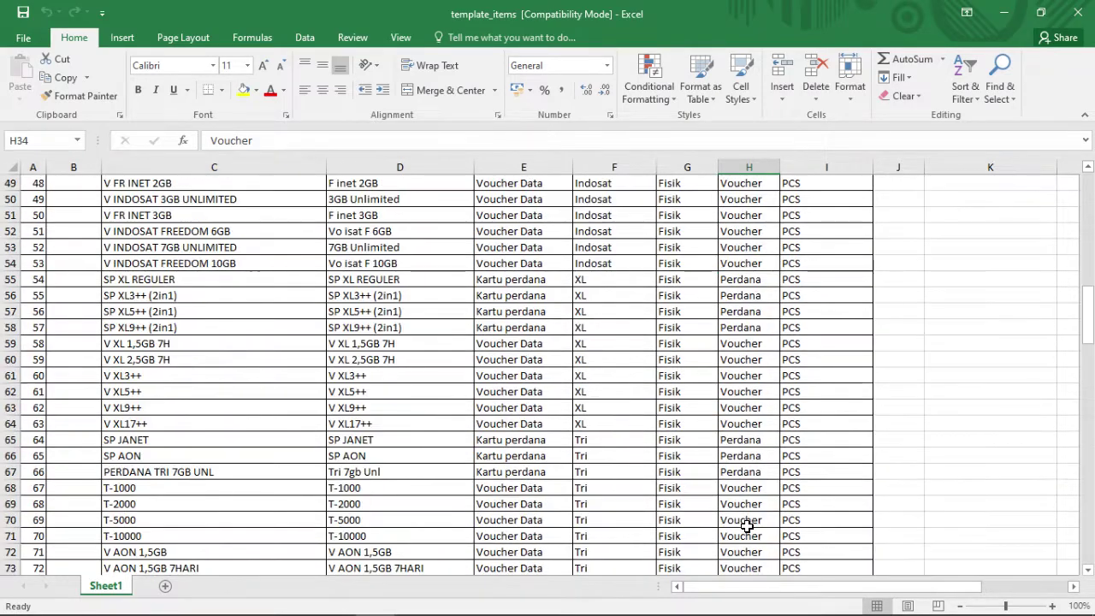
{"action": "scroll", "coordinate": [748, 528], "scroll_direction": "down", "scroll_amount": 3}
{"action": "left_click_drag", "start_coordinate": [782, 392], "coordinate": [782, 407]}
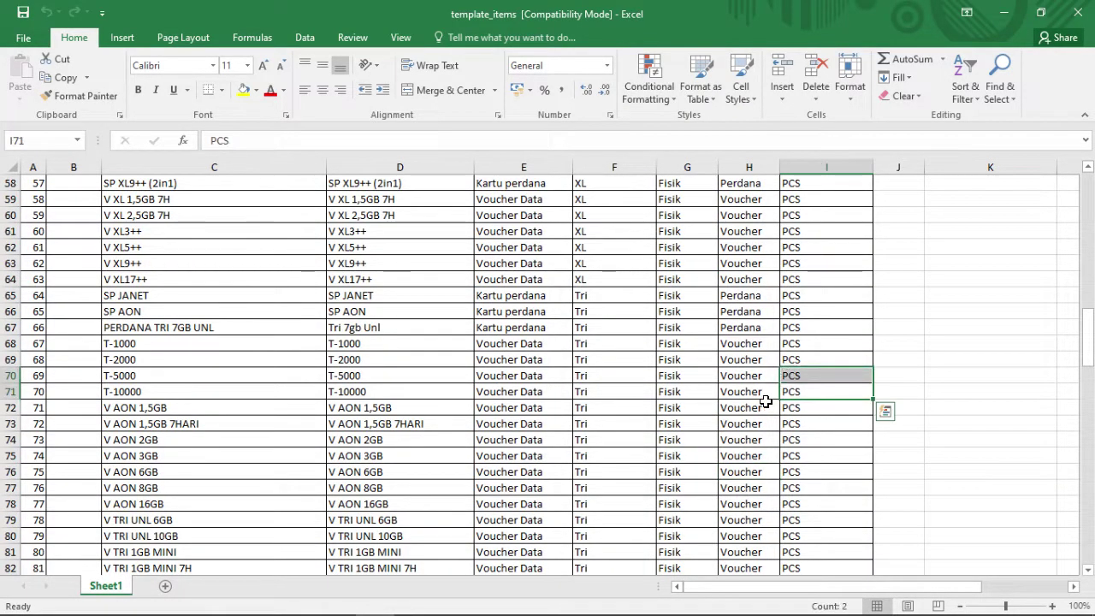
{"action": "scroll", "coordinate": [785, 428], "scroll_direction": "up", "scroll_amount": 6}
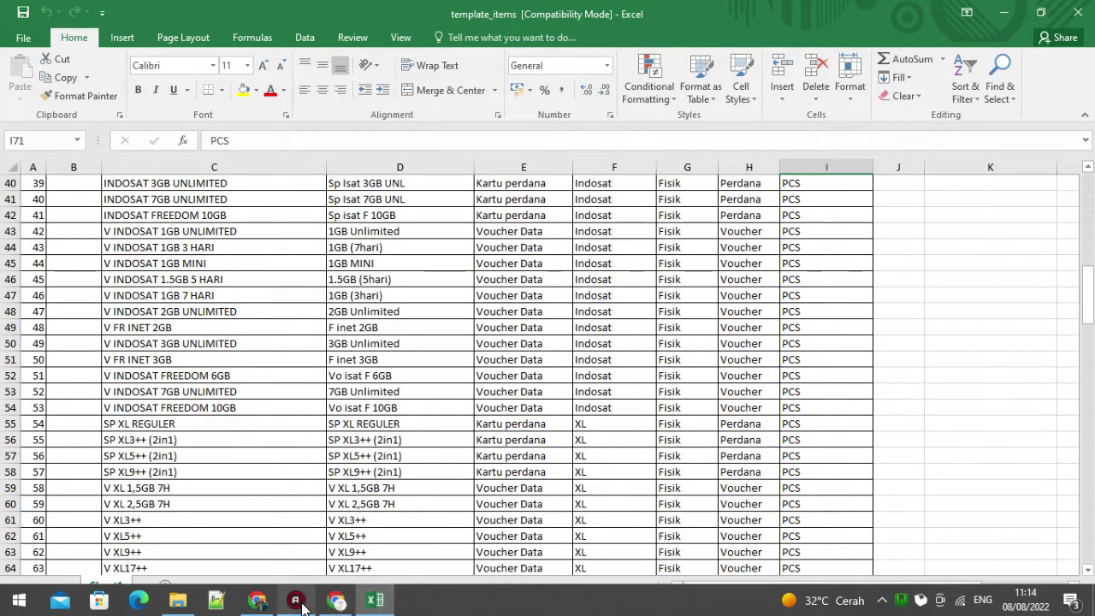
Switch to Aplikasi-Pulsa's Satuan list, rename the Pcs unit as PCS, copied from the Excel template's Satuan column, and save it.
{"action": "left_click", "coordinate": [257, 606]}
{"action": "left_click", "coordinate": [98, 479]}
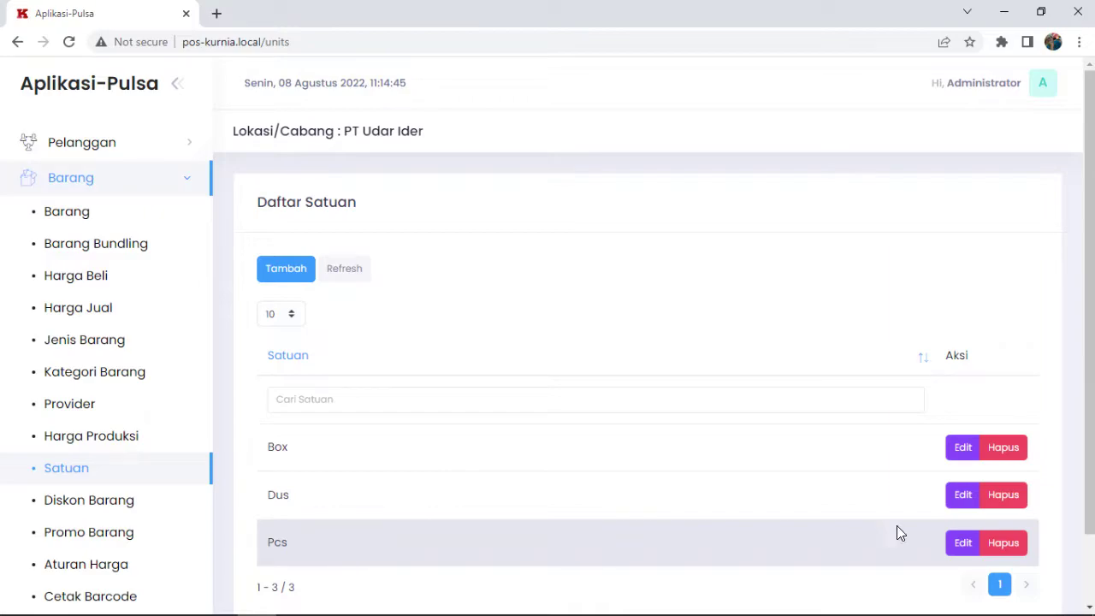
{"action": "left_click", "coordinate": [960, 545]}
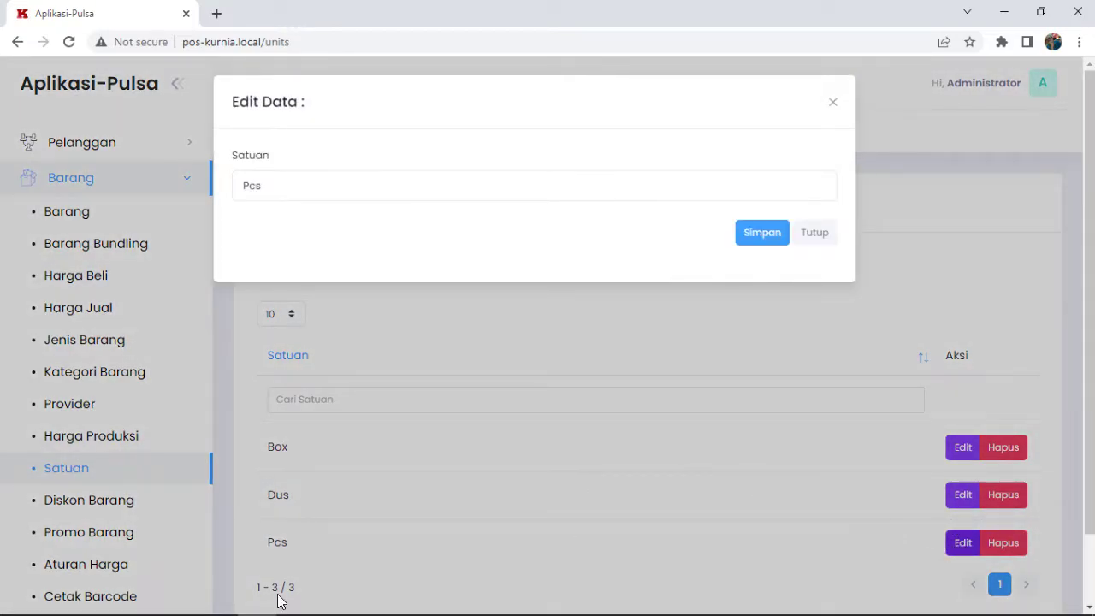
{"action": "mouse_move", "coordinate": [547, 612]}
{"action": "left_click", "coordinate": [370, 601]}
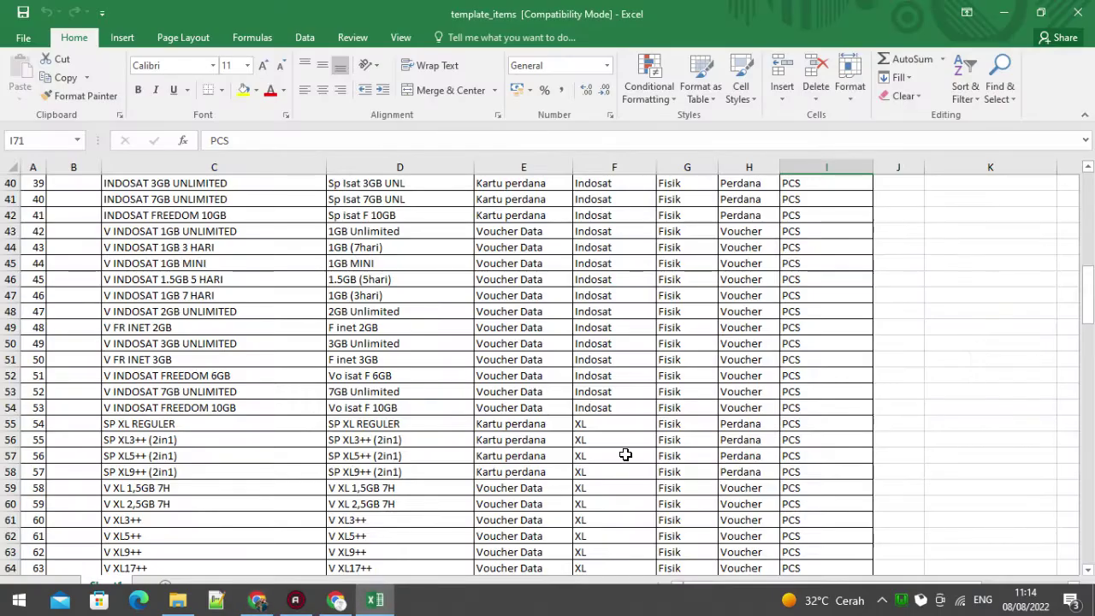
{"action": "left_click", "coordinate": [788, 382]}
{"action": "key", "text": "ctrl+c"}
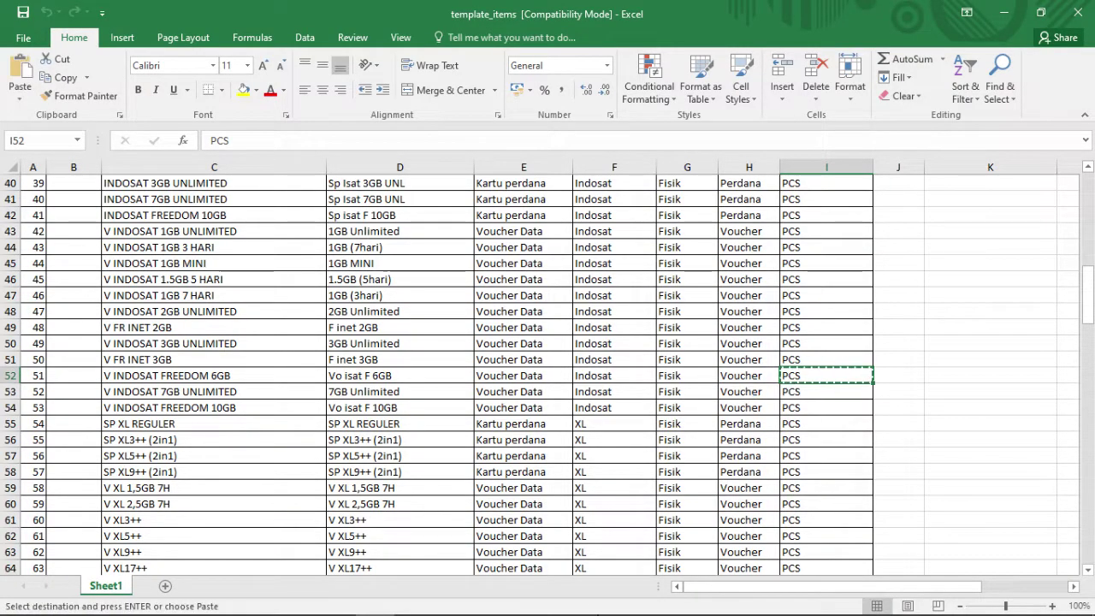
{"action": "mouse_move", "coordinate": [488, 613]}
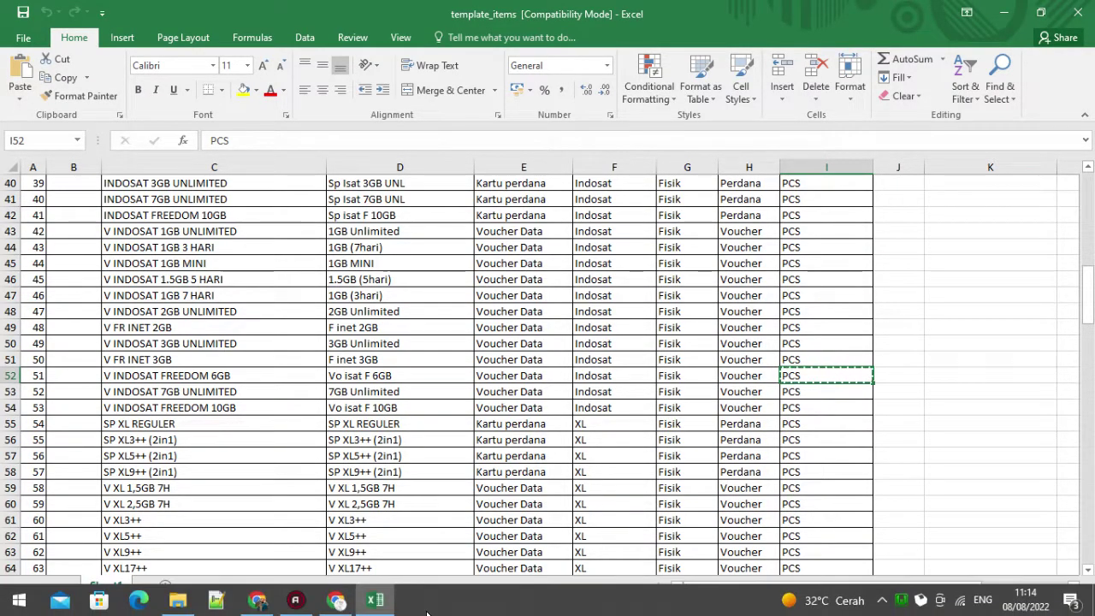
{"action": "left_click", "coordinate": [257, 602]}
{"action": "double_click", "coordinate": [255, 185]}
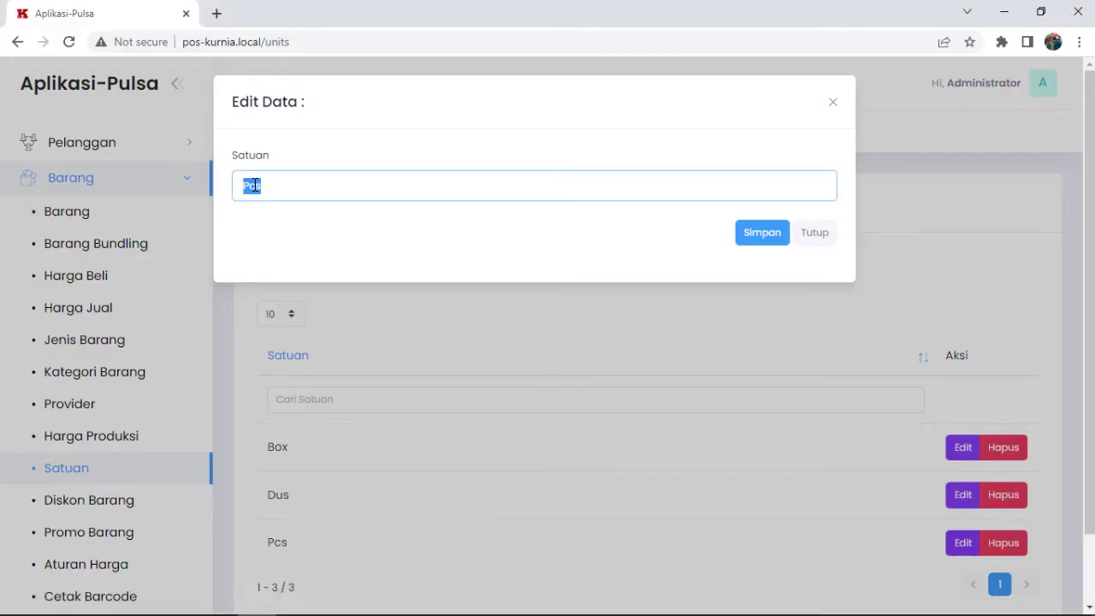
{"action": "type", "text": "PCS"}
{"action": "left_click", "coordinate": [739, 234]}
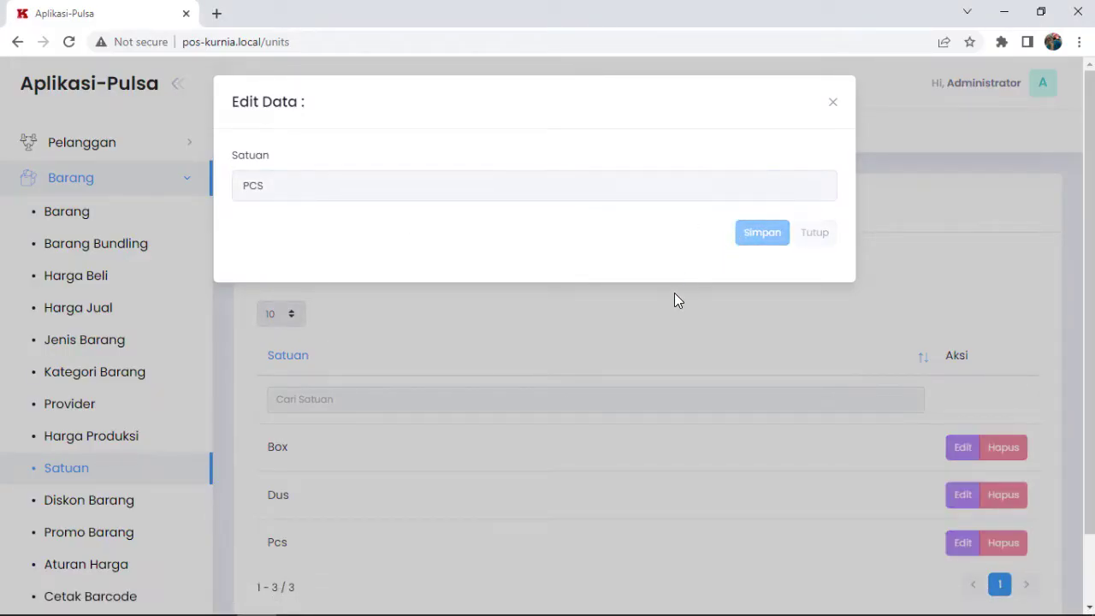
{"action": "scroll", "coordinate": [680, 402], "scroll_direction": "down", "scroll_amount": 1}
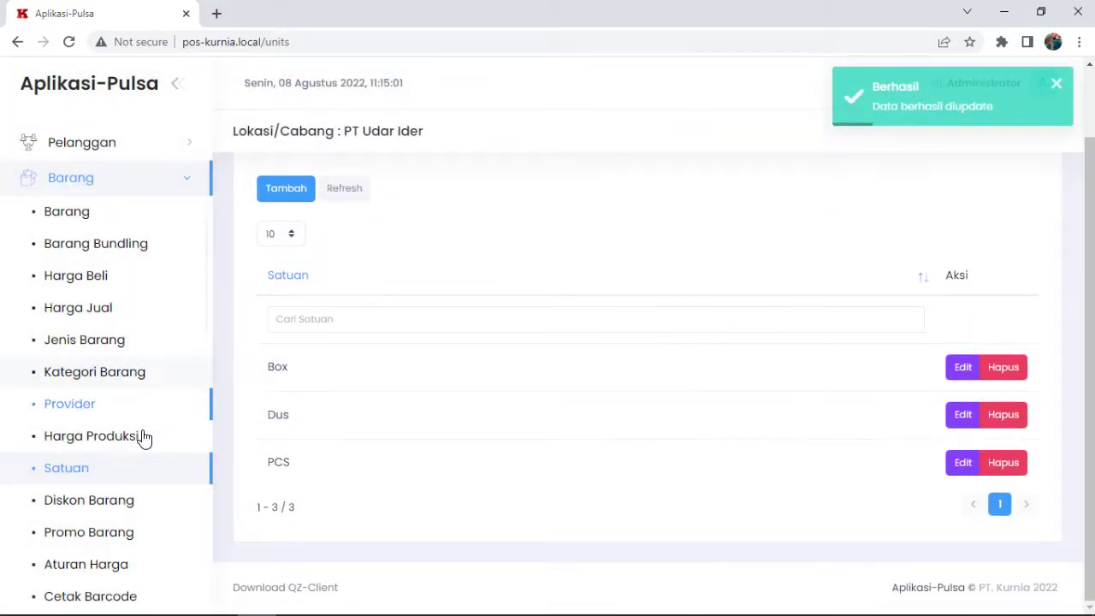
Open the Barang list and examine the existing items before the import.
{"action": "scroll", "coordinate": [49, 428], "scroll_direction": "up", "scroll_amount": 2}
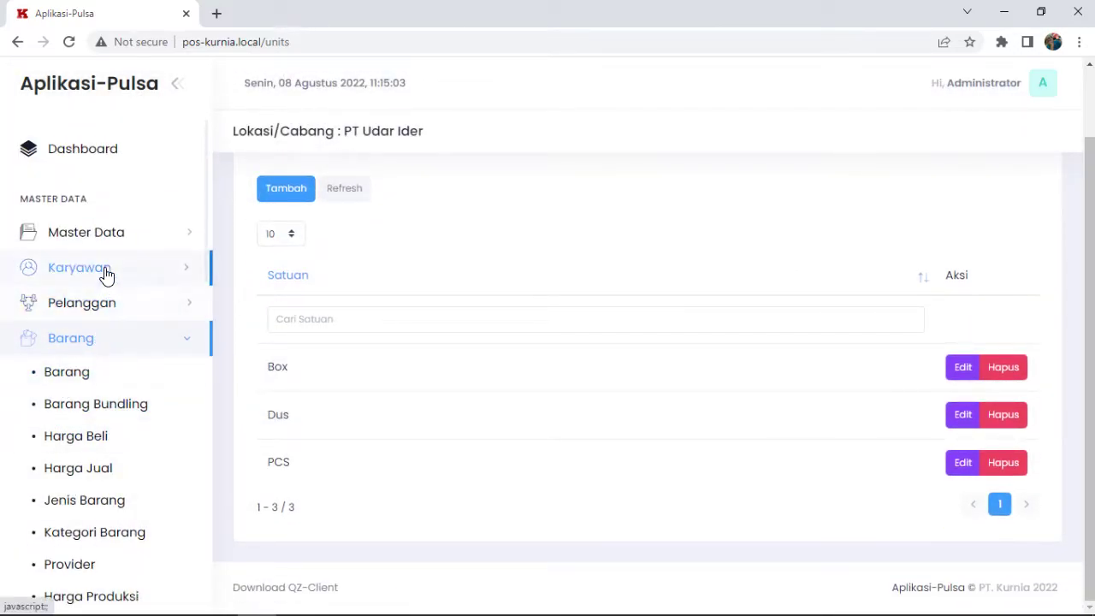
{"action": "left_click", "coordinate": [119, 236]}
{"action": "left_click", "coordinate": [119, 235]}
{"action": "left_click", "coordinate": [122, 340]}
{"action": "scroll", "coordinate": [129, 432], "scroll_direction": "down", "scroll_amount": 1}
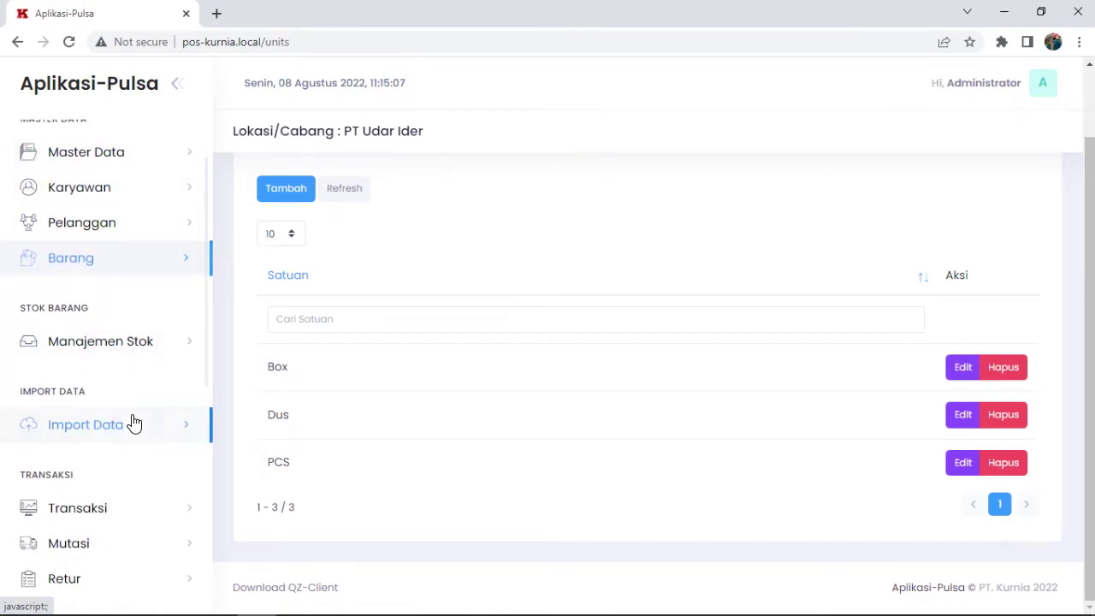
{"action": "left_click", "coordinate": [137, 437]}
{"action": "scroll", "coordinate": [129, 419], "scroll_direction": "up", "scroll_amount": 1}
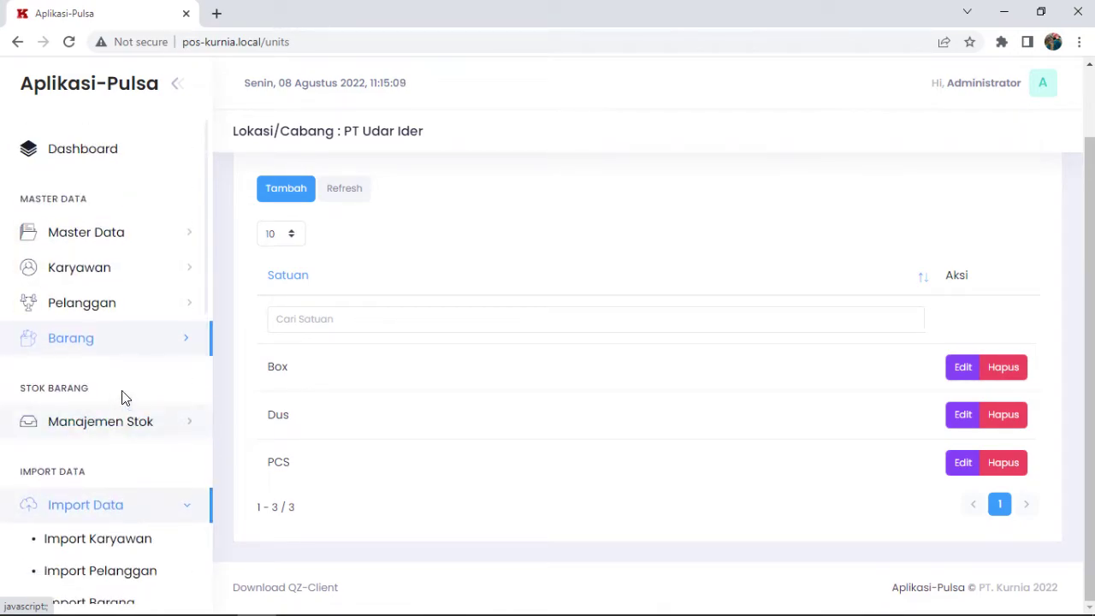
{"action": "left_click", "coordinate": [96, 341]}
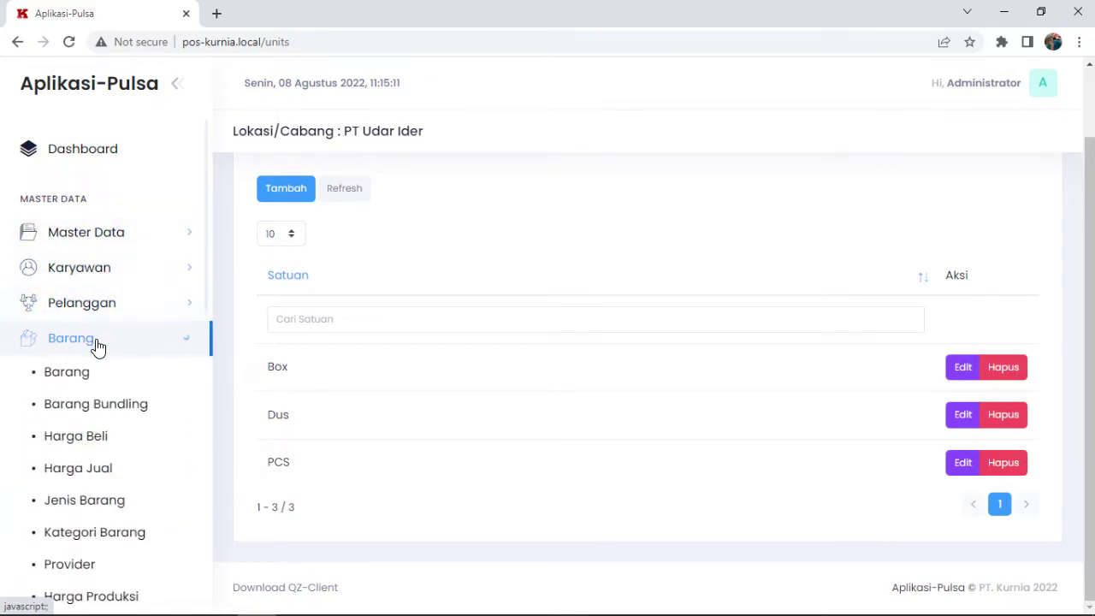
{"action": "left_click", "coordinate": [97, 377]}
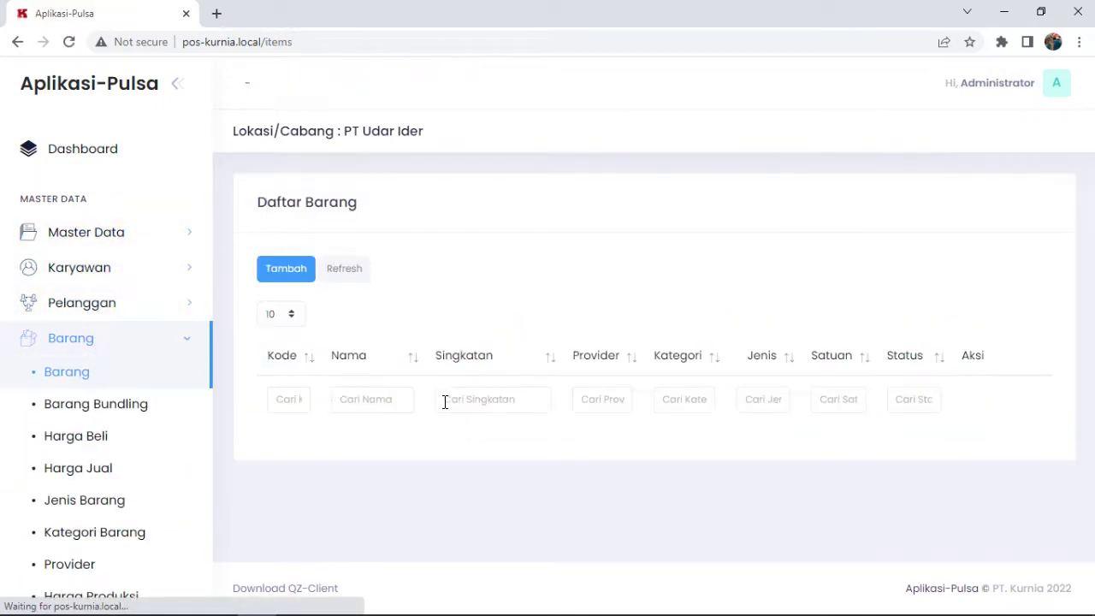
{"action": "scroll", "coordinate": [497, 496], "scroll_direction": "down", "scroll_amount": 2}
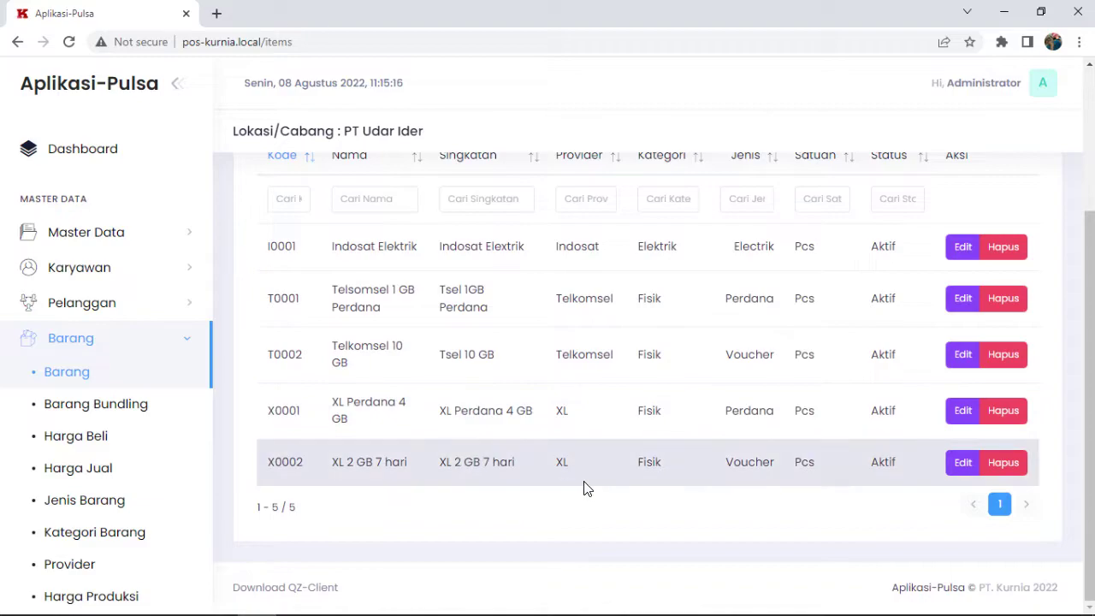
Open the Import Barang page and browse to the Desktop folder for the Excel file.
{"action": "left_click", "coordinate": [124, 346]}
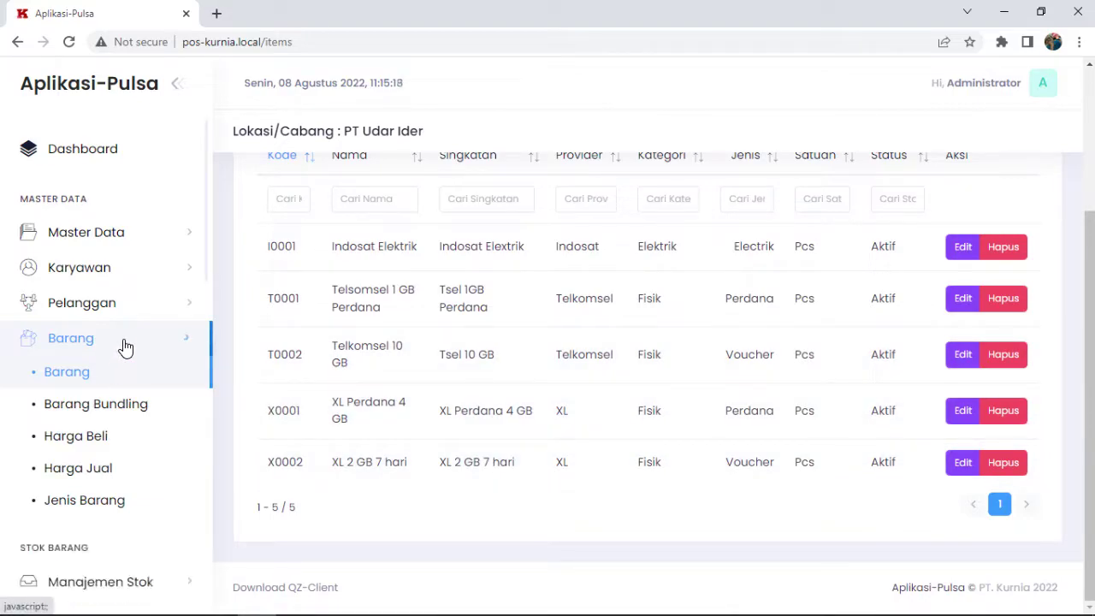
{"action": "left_click", "coordinate": [109, 502]}
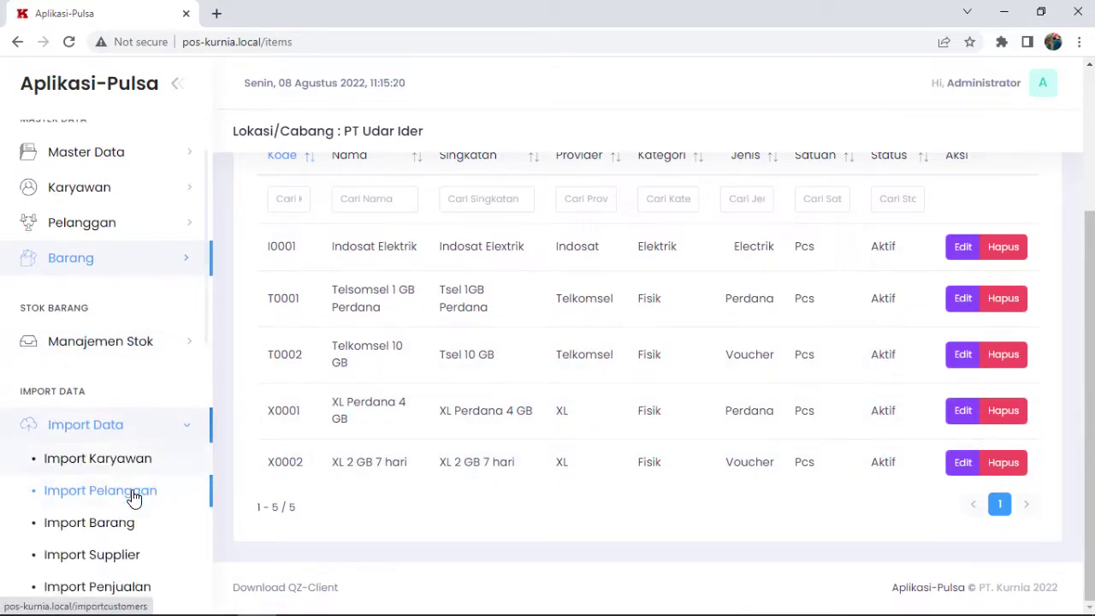
{"action": "left_click", "coordinate": [125, 523]}
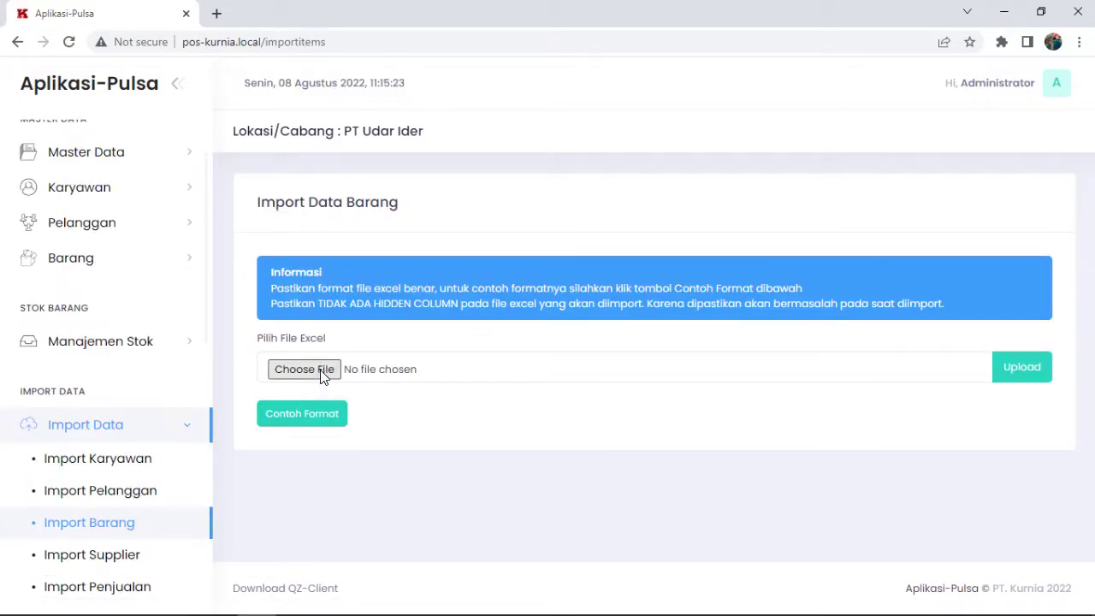
{"action": "left_click", "coordinate": [324, 374]}
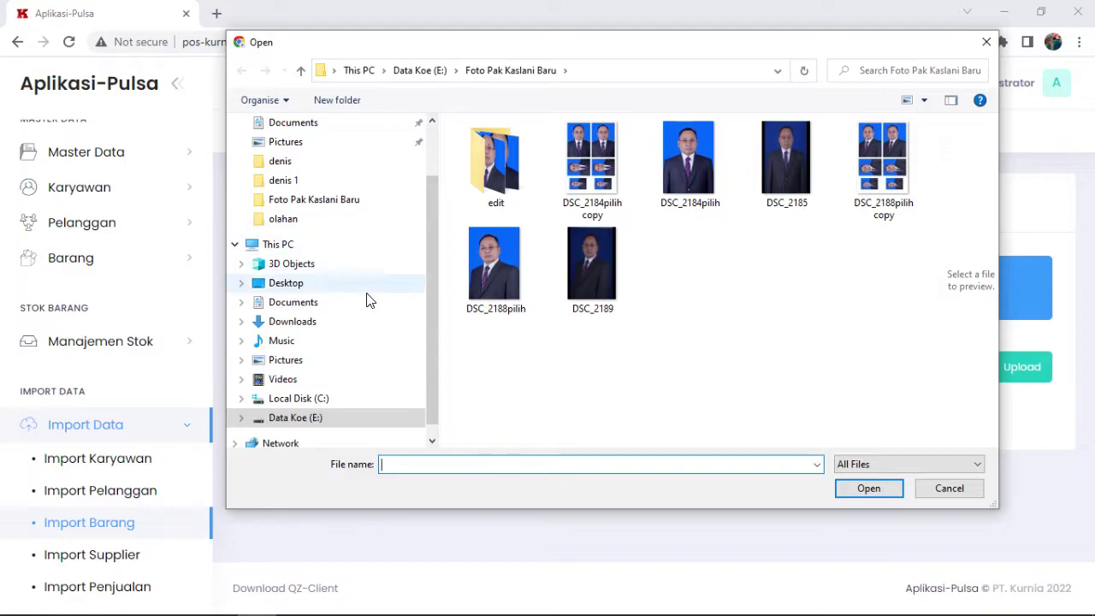
{"action": "scroll", "coordinate": [362, 296], "scroll_direction": "up", "scroll_amount": 2}
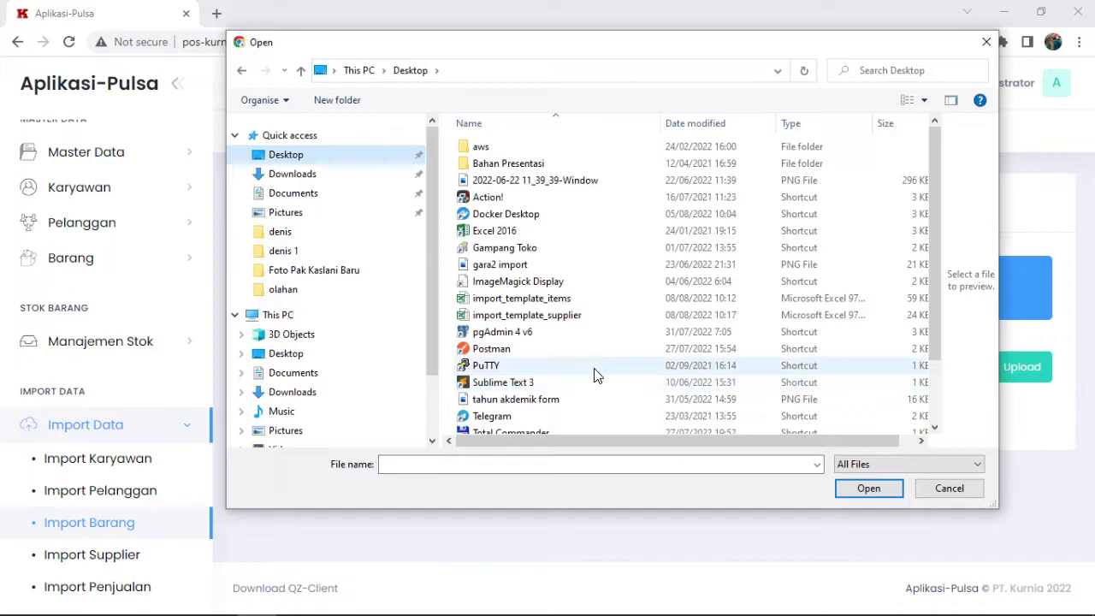
Choose import_template_items as the Excel file and upload it to import the item data.
{"action": "left_click", "coordinate": [549, 299]}
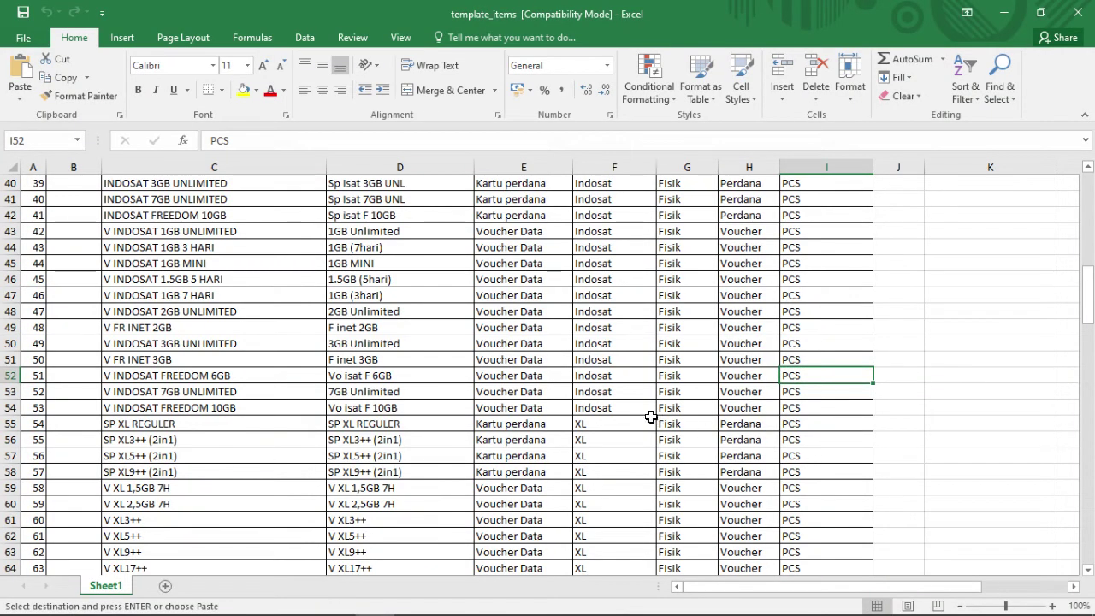
{"action": "mouse_move", "coordinate": [599, 611]}
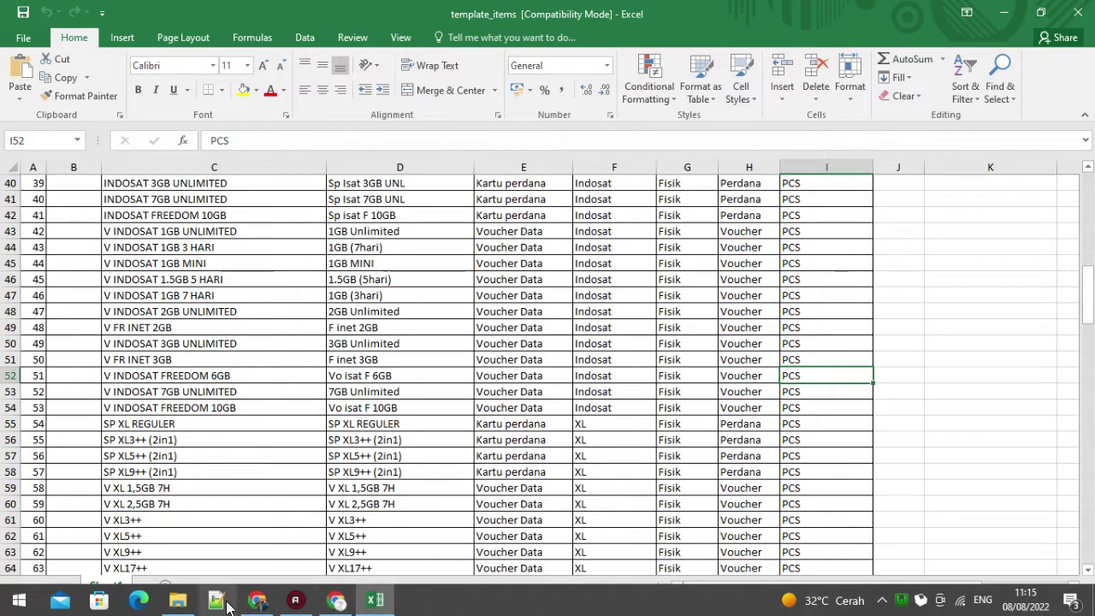
{"action": "left_click", "coordinate": [257, 602]}
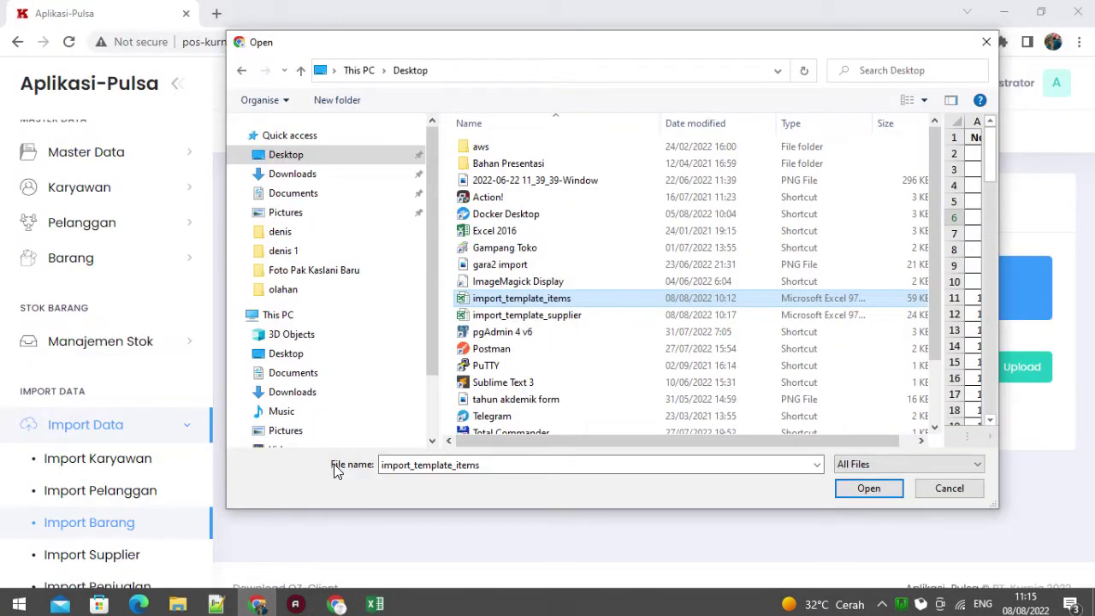
{"action": "double_click", "coordinate": [525, 303]}
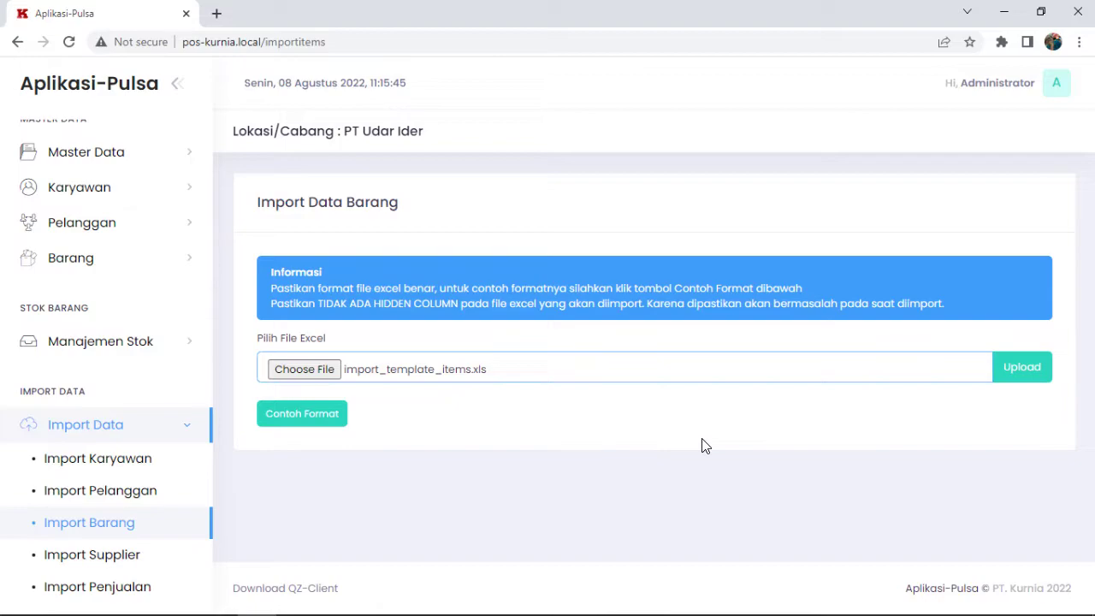
{"action": "left_click", "coordinate": [1007, 379]}
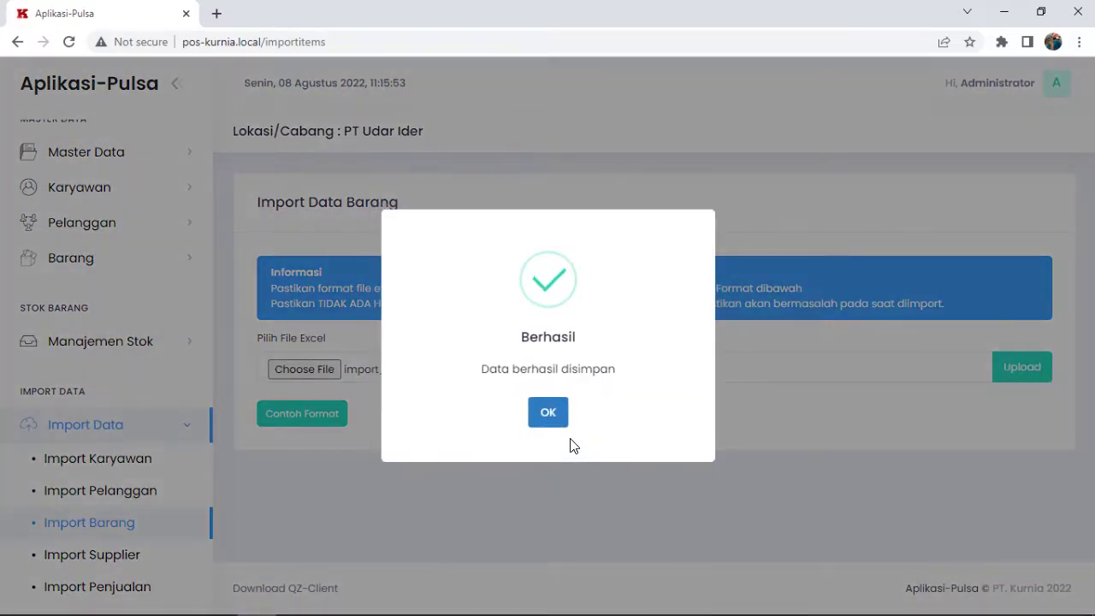
{"action": "left_click", "coordinate": [549, 414]}
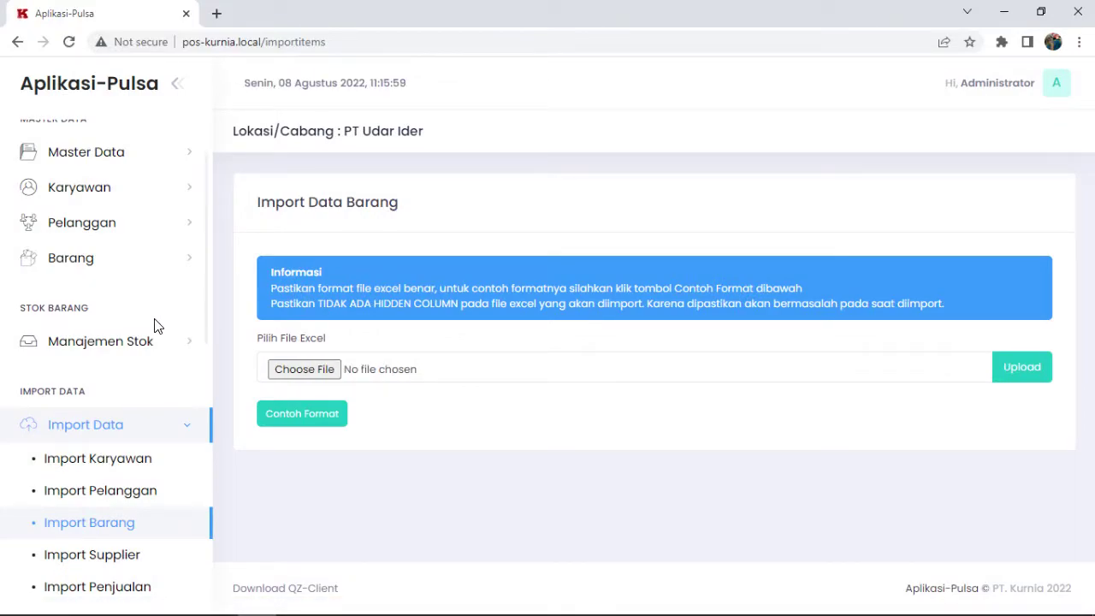
Open the Barang list and examine the imported items on its first page.
{"action": "scroll", "coordinate": [137, 308], "scroll_direction": "up", "scroll_amount": 1}
{"action": "left_click", "coordinate": [115, 295]}
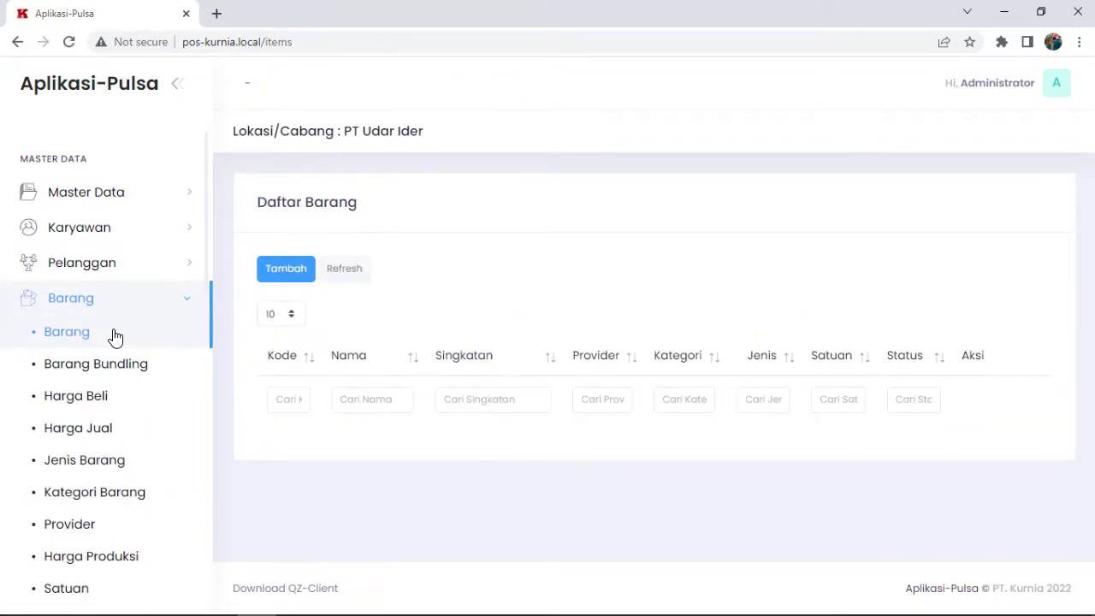
{"action": "scroll", "coordinate": [527, 430], "scroll_direction": "down", "scroll_amount": 4}
{"action": "scroll", "coordinate": [557, 424], "scroll_direction": "down", "scroll_amount": 2}
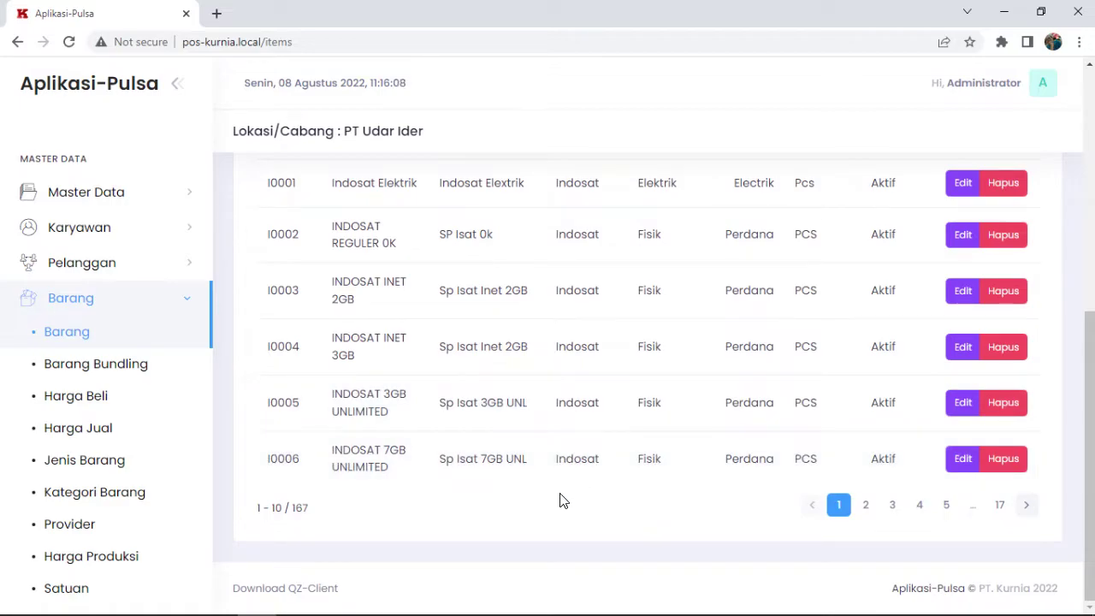
{"action": "scroll", "coordinate": [560, 500], "scroll_direction": "up", "scroll_amount": 5}
Show 250 entries per page in the Barang list and review the items through to the end.
{"action": "left_click", "coordinate": [270, 315]}
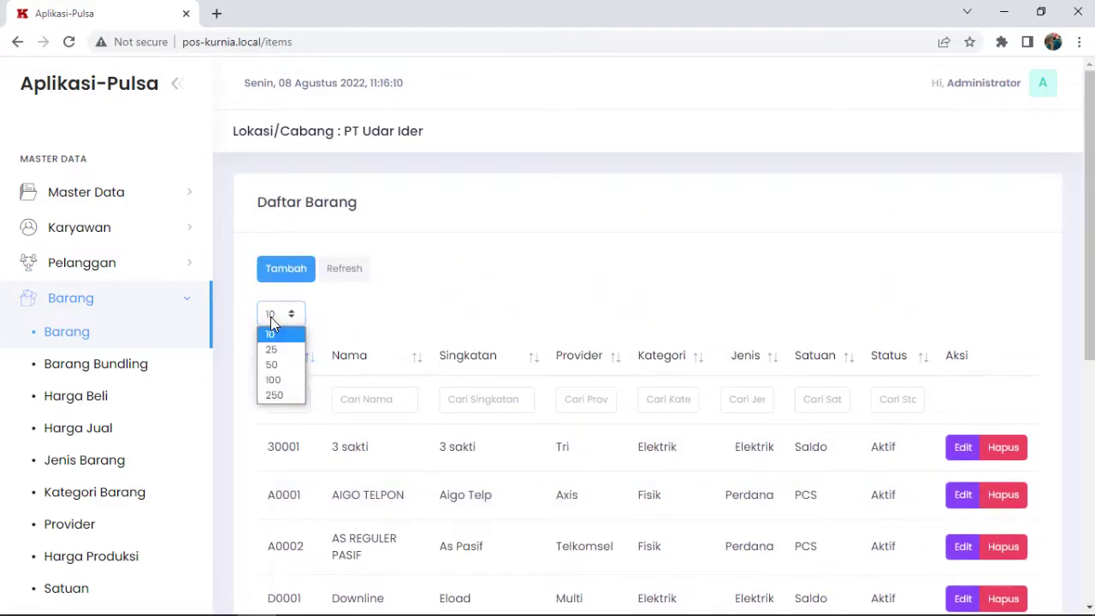
{"action": "scroll", "coordinate": [444, 428], "scroll_direction": "down", "scroll_amount": 6}
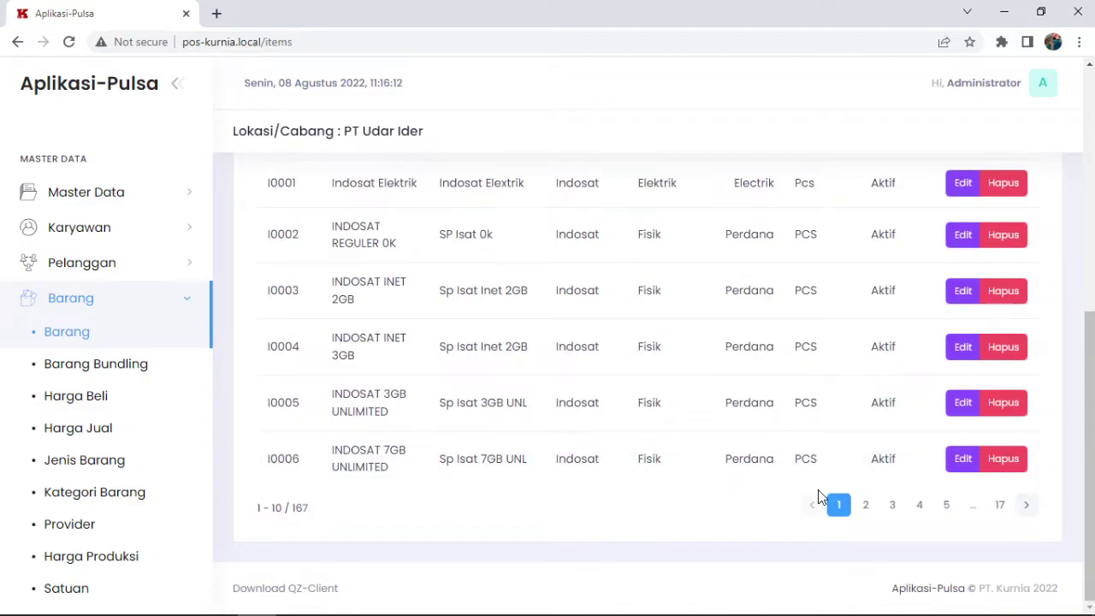
{"action": "scroll", "coordinate": [650, 556], "scroll_direction": "down", "scroll_amount": 3}
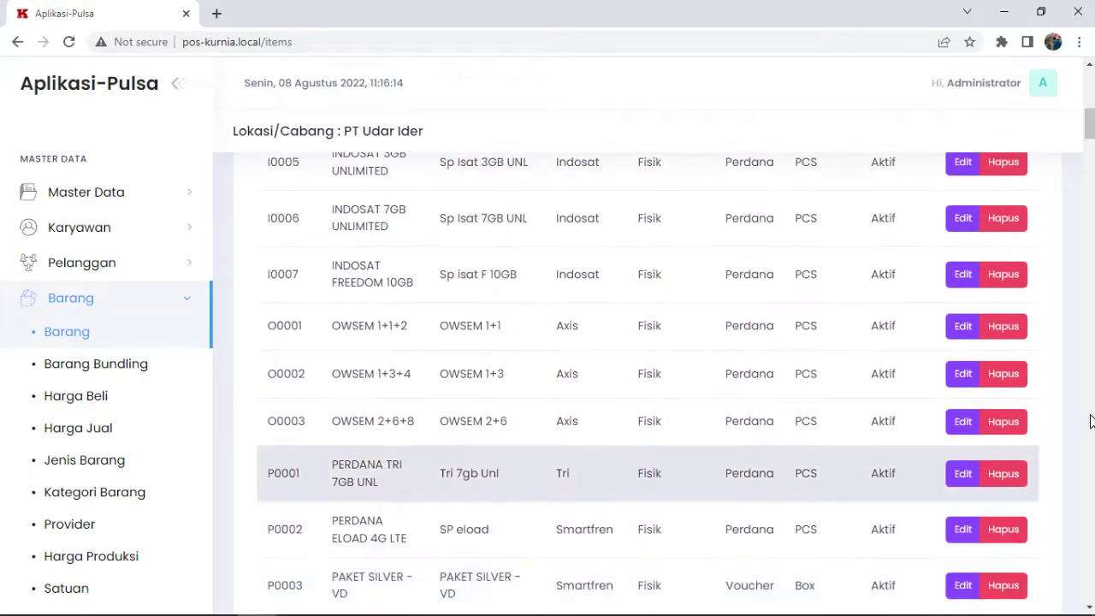
{"action": "left_click_drag", "start_coordinate": [1090, 130], "coordinate": [1086, 606]}
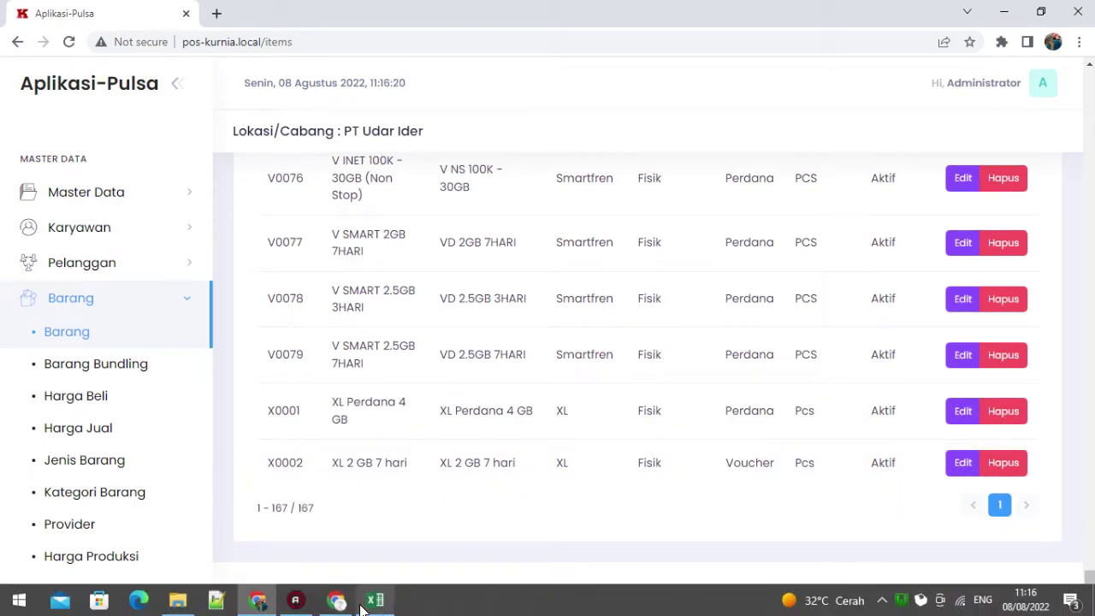
Switch to the template_items workbook in Excel, cancel the pending copy, and go to the last number in column A.
{"action": "left_click", "coordinate": [374, 604]}
{"action": "left_click", "coordinate": [342, 440]}
{"action": "left_click", "coordinate": [308, 438]}
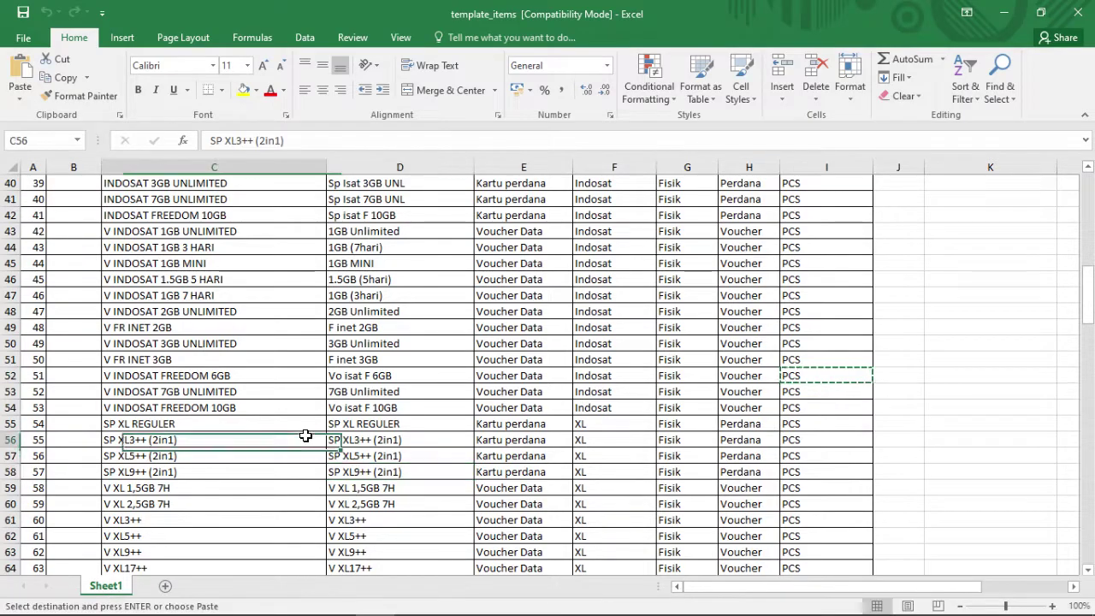
{"action": "key", "text": "Escape"}
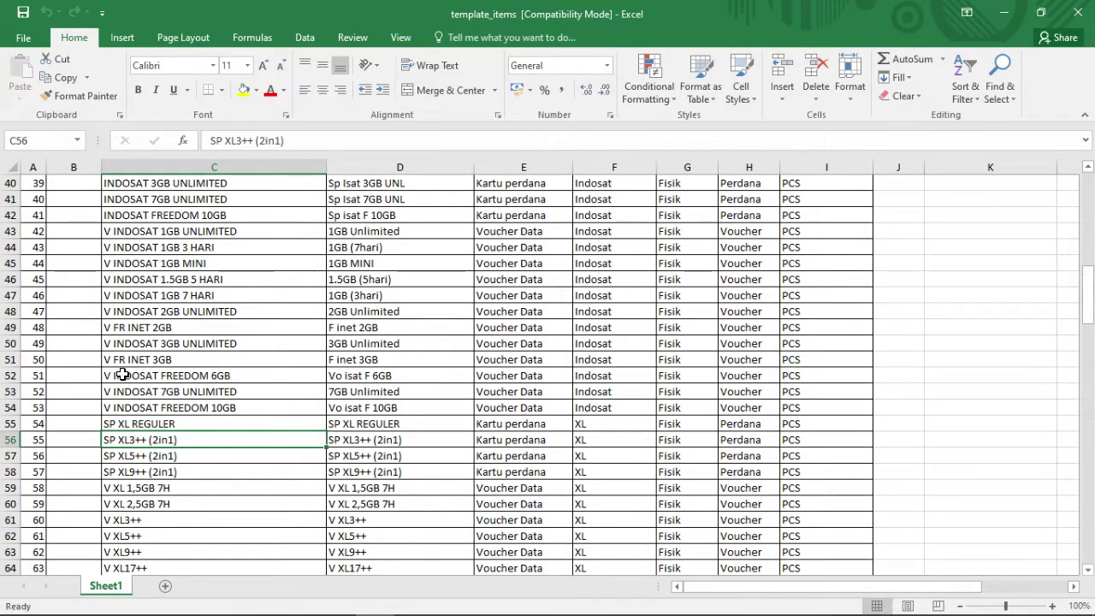
{"action": "left_click", "coordinate": [28, 331]}
{"action": "key", "text": "ctrl+Down"}
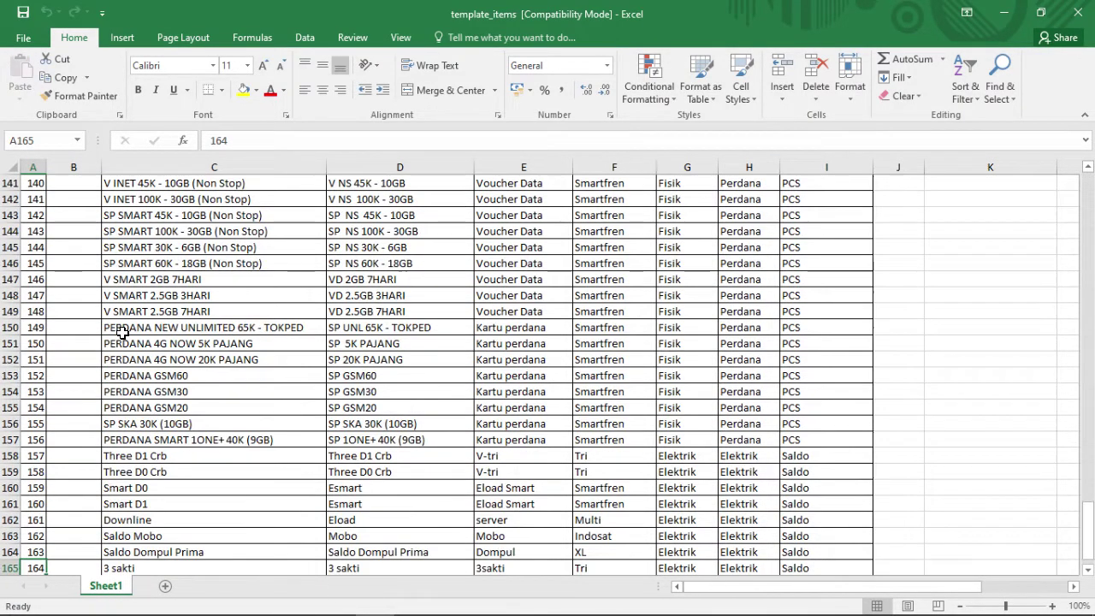
Examine the final rows of the template's item list to compare its extent with the imported list.
{"action": "key", "text": "Down"}
{"action": "key", "text": "Down"}
{"action": "key", "text": "Up"}
{"action": "key", "text": "Up"}
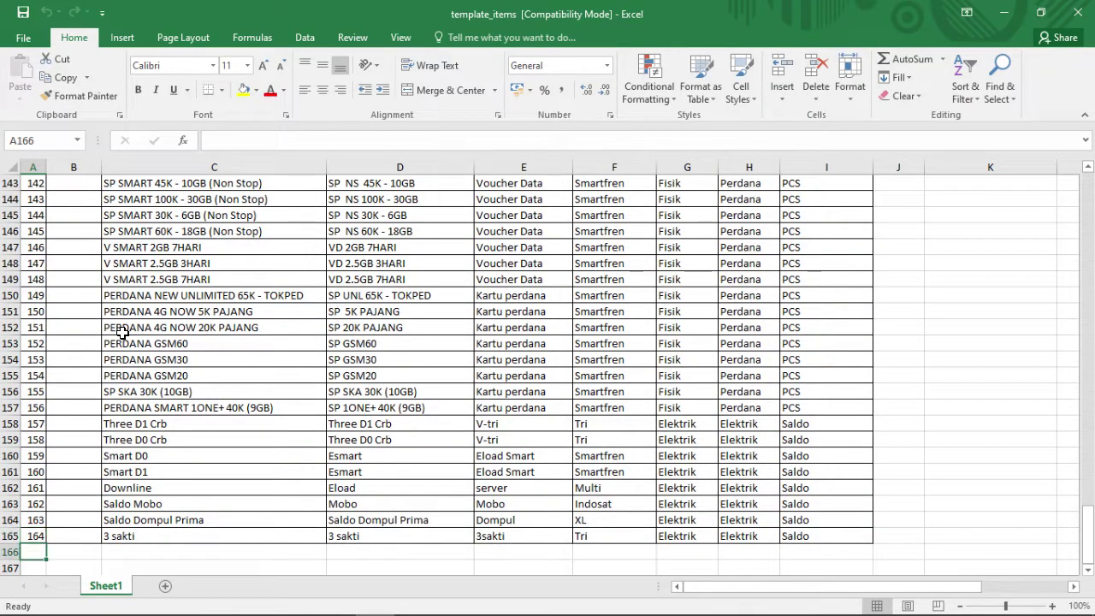
{"action": "key", "text": "Up"}
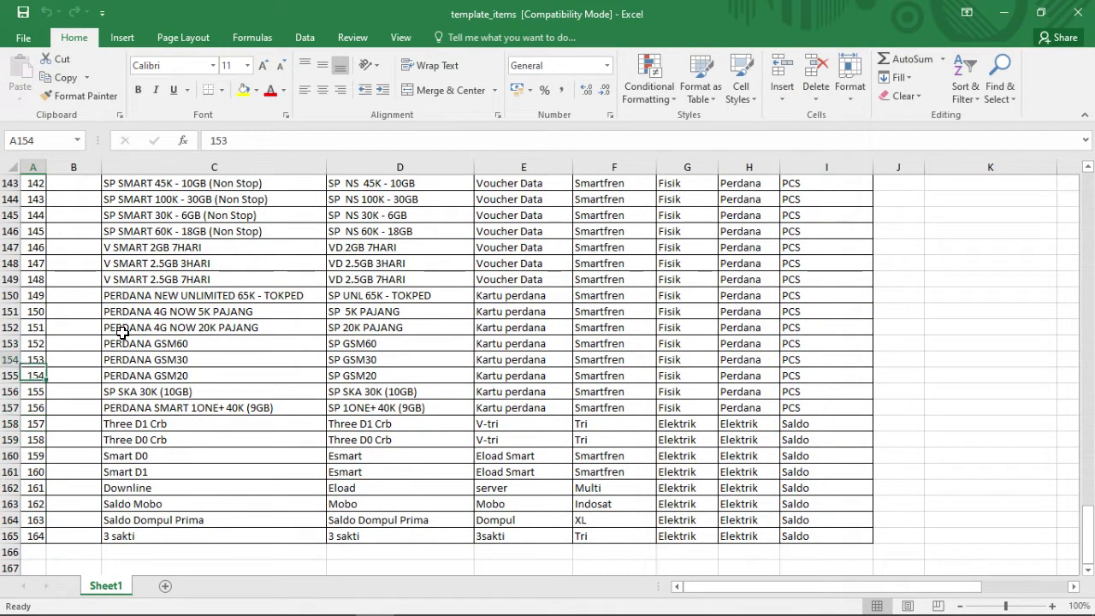
{"action": "key", "text": "Up"}
{"action": "key", "text": "Up"}
{"action": "key", "text": "Up"}
{"action": "key", "text": "Up"}
{"action": "key", "text": "Up"}
{"action": "key", "text": "Up"}
{"action": "key", "text": "Up"}
{"action": "key", "text": "Up"}
{"action": "key", "text": "Up"}
{"action": "key", "text": "Up"}
{"action": "key", "text": "Up"}
{"action": "key", "text": "Up"}
{"action": "key", "text": "Up"}
{"action": "key", "text": "Up"}
{"action": "key", "text": "Up"}
{"action": "key", "text": "Up"}
{"action": "key", "text": "Up"}
{"action": "key", "text": "Up"}
{"action": "key", "text": "Up"}
{"action": "key", "text": "Up"}
{"action": "key", "text": "Down"}
{"action": "key", "text": "Down"}
{"action": "key", "text": "Down"}
{"action": "key", "text": "Down"}
{"action": "key", "text": "Down"}
{"action": "key", "text": "Down"}
{"action": "key", "text": "Down"}
{"action": "key", "text": "Down"}
{"action": "key", "text": "Down"}
{"action": "key", "text": "Down"}
{"action": "key", "text": "Down"}
{"action": "key", "text": "Down"}
{"action": "key", "text": "Down"}
{"action": "key", "text": "Down"}
{"action": "key", "text": "Down"}
{"action": "key", "text": "ctrl+Down"}
{"action": "key", "text": "Down"}
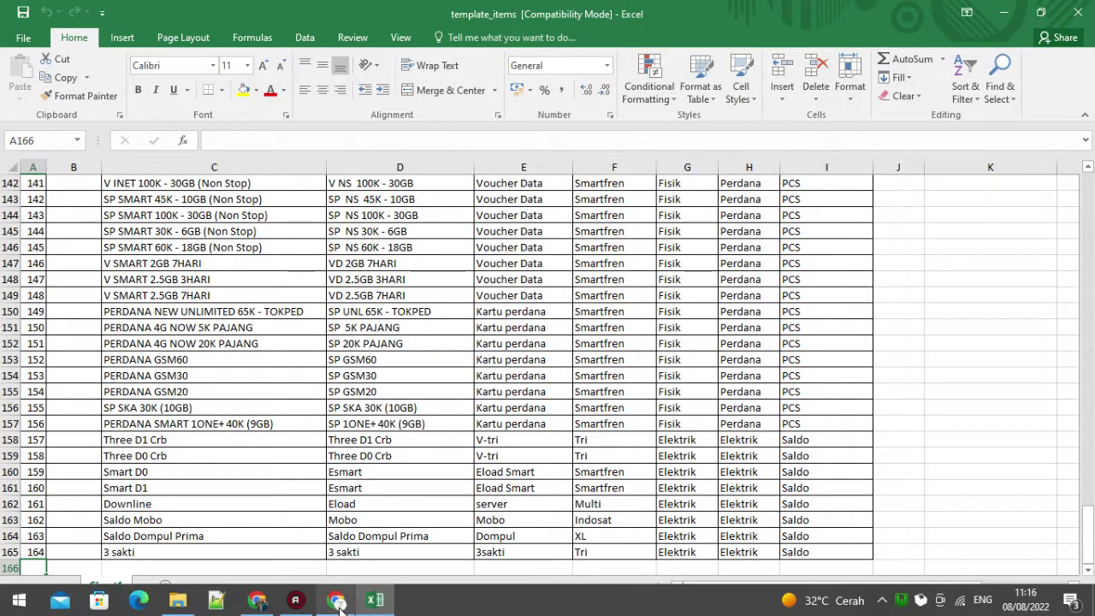
Switch back to Aplikasi-Pulsa and review the imported Barang list from its end up to its beginning.
{"action": "left_click", "coordinate": [257, 599]}
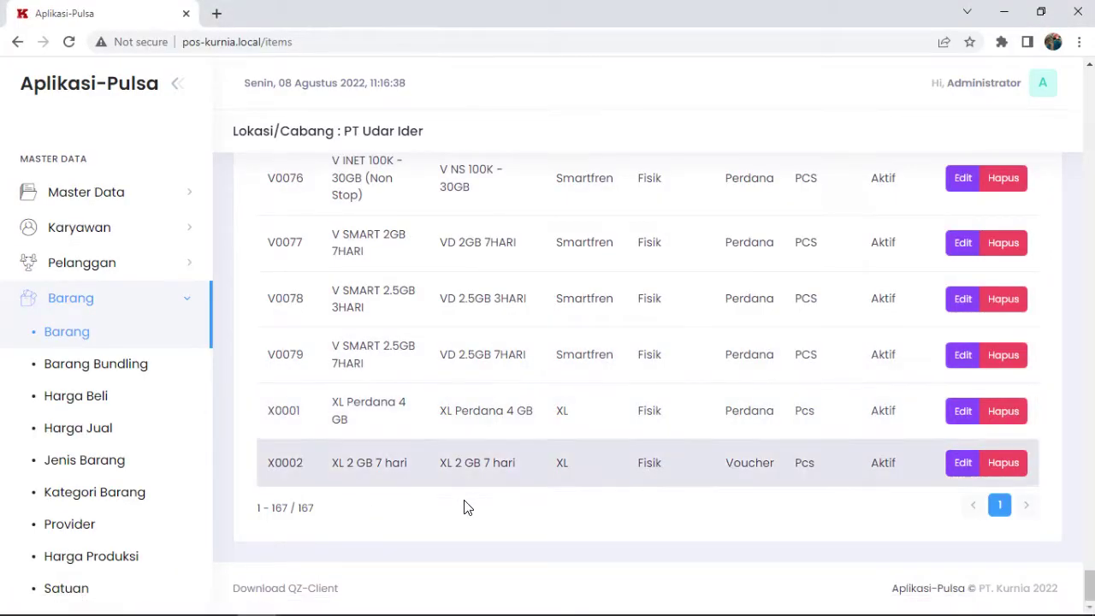
{"action": "scroll", "coordinate": [538, 383], "scroll_direction": "up", "scroll_amount": 6}
{"action": "scroll", "coordinate": [538, 382], "scroll_direction": "up", "scroll_amount": 20}
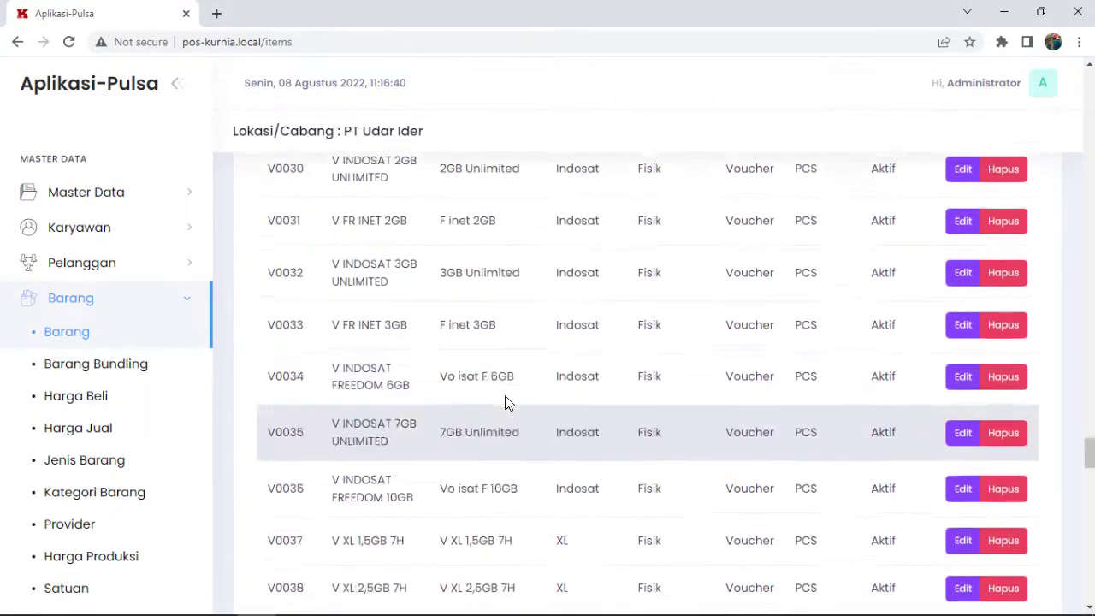
{"action": "scroll", "coordinate": [505, 404], "scroll_direction": "up", "scroll_amount": 20}
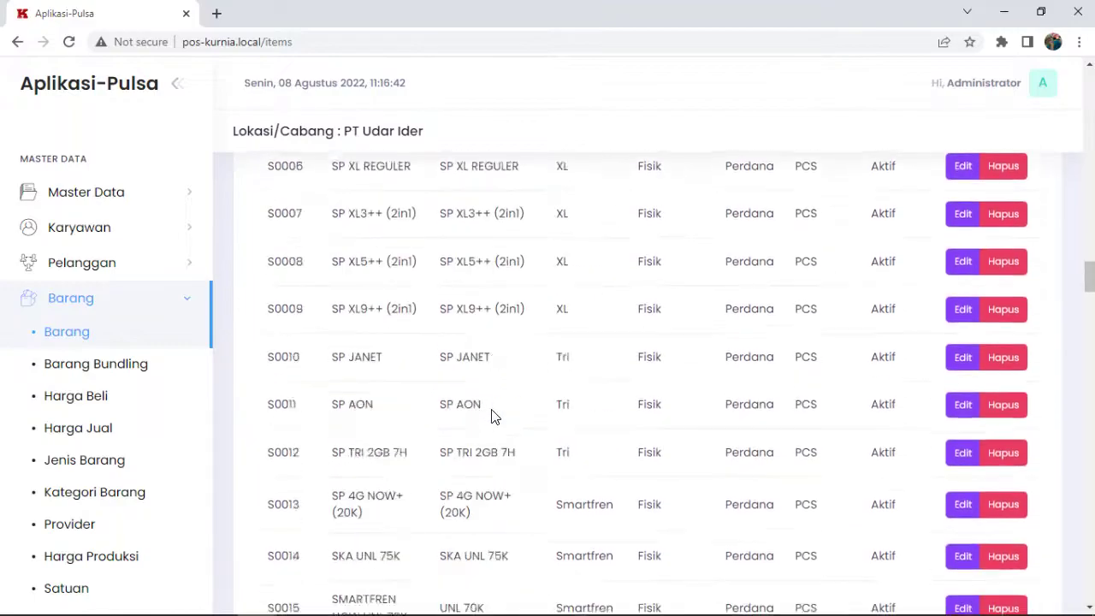
{"action": "scroll", "coordinate": [495, 416], "scroll_direction": "up", "scroll_amount": 20}
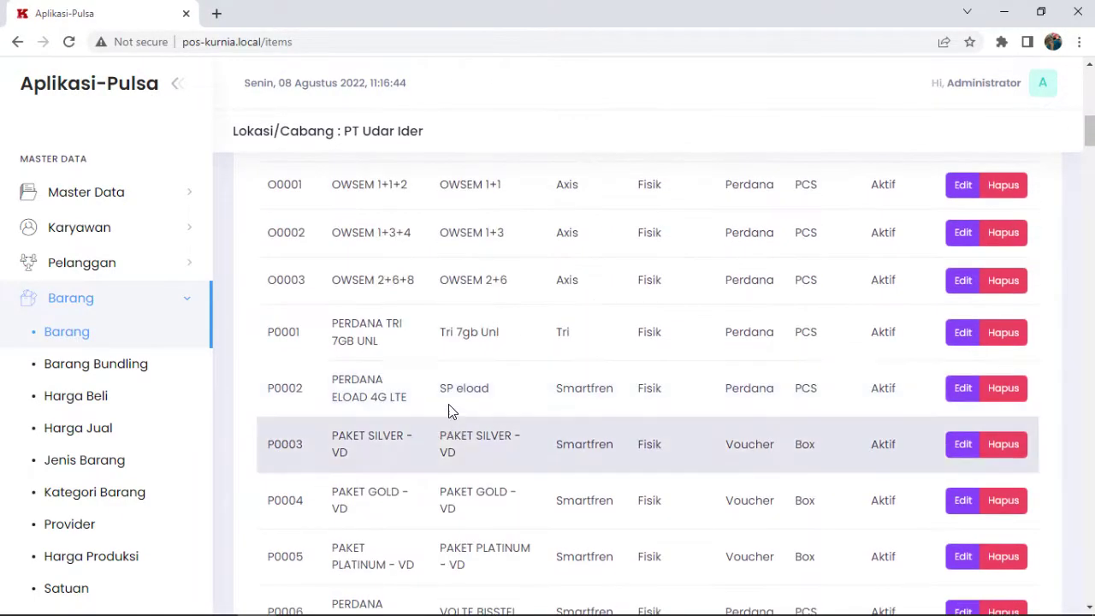
{"action": "scroll", "coordinate": [449, 373], "scroll_direction": "up", "scroll_amount": 2}
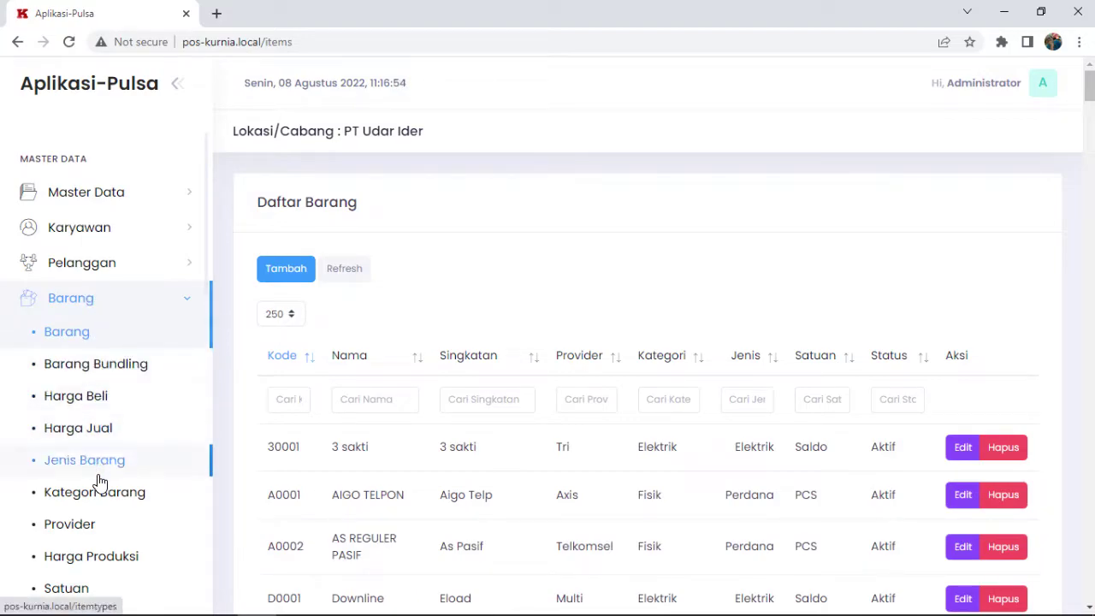
Open the Lap. Kartu Stok report under Manajemen Stok and examine the items that have stock.
{"action": "scroll", "coordinate": [110, 506], "scroll_direction": "down", "scroll_amount": 1}
{"action": "scroll", "coordinate": [110, 520], "scroll_direction": "down", "scroll_amount": 2}
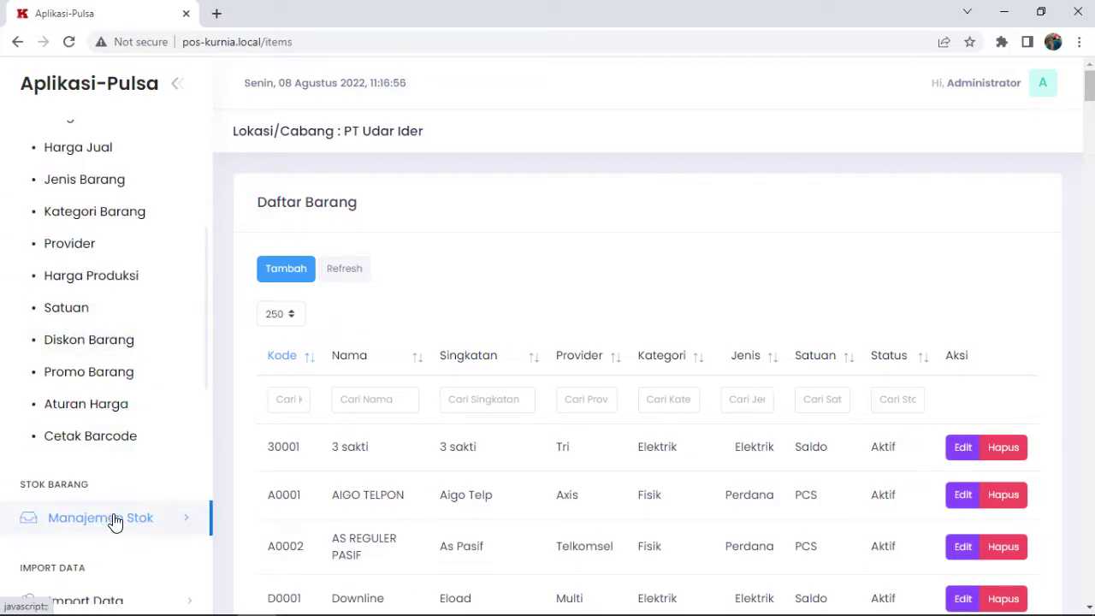
{"action": "scroll", "coordinate": [115, 521], "scroll_direction": "down", "scroll_amount": 3}
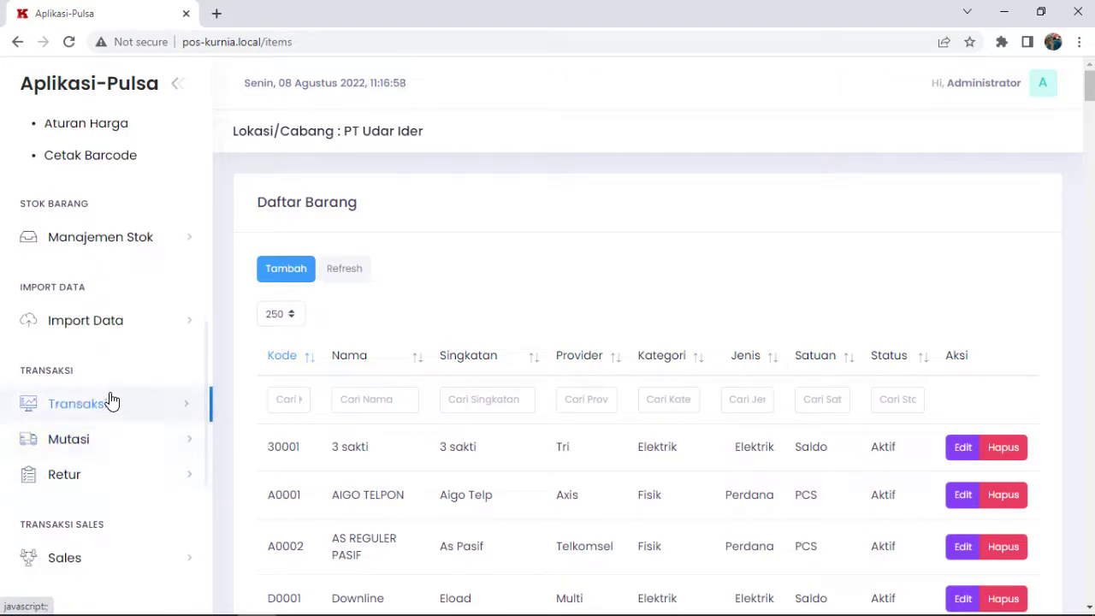
{"action": "left_click", "coordinate": [124, 240]}
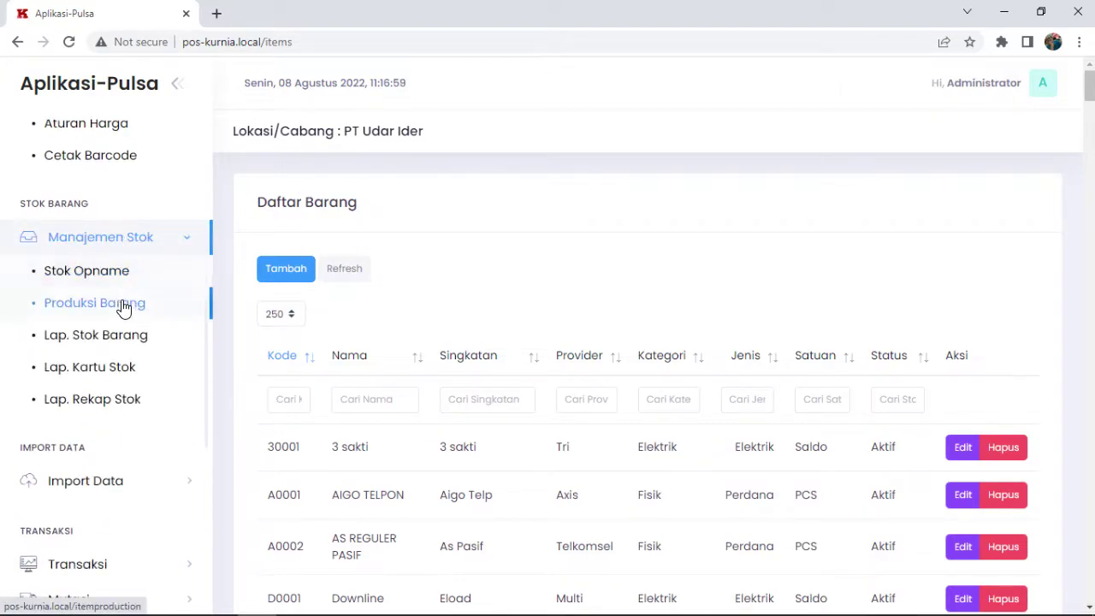
{"action": "left_click", "coordinate": [127, 368]}
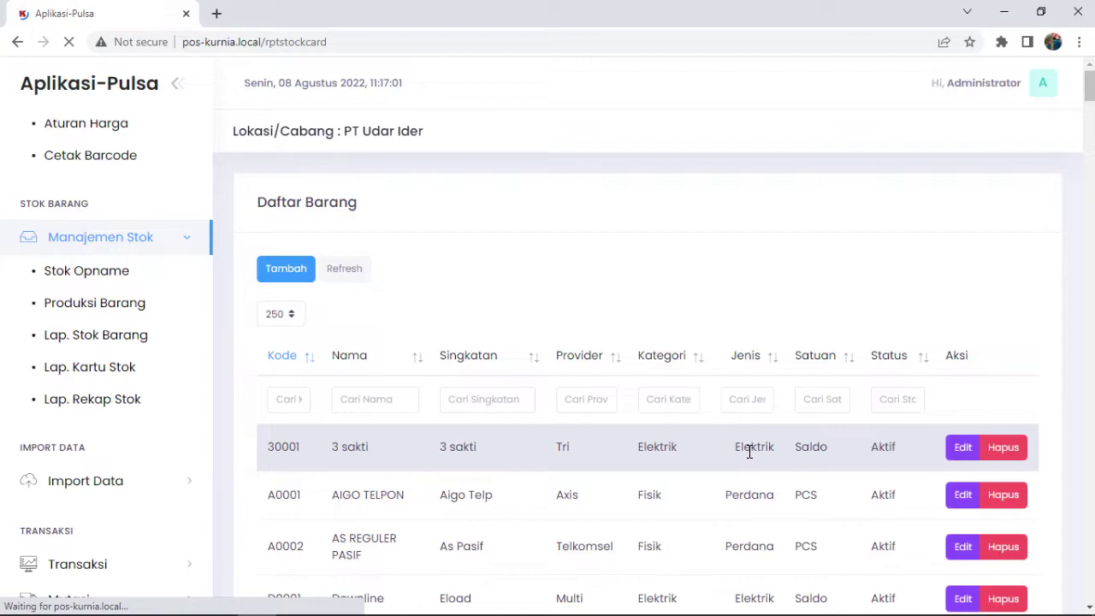
{"action": "scroll", "coordinate": [791, 507], "scroll_direction": "down", "scroll_amount": 2}
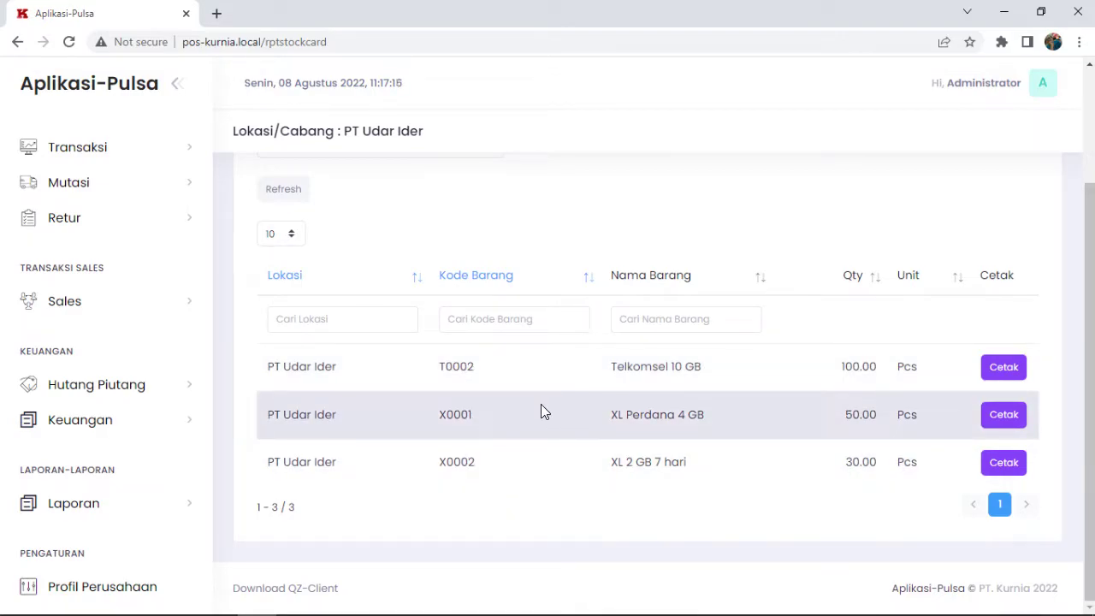
Look through the options available under Mutasi and Transaksi while the stock card report is open.
{"action": "left_click", "coordinate": [98, 198]}
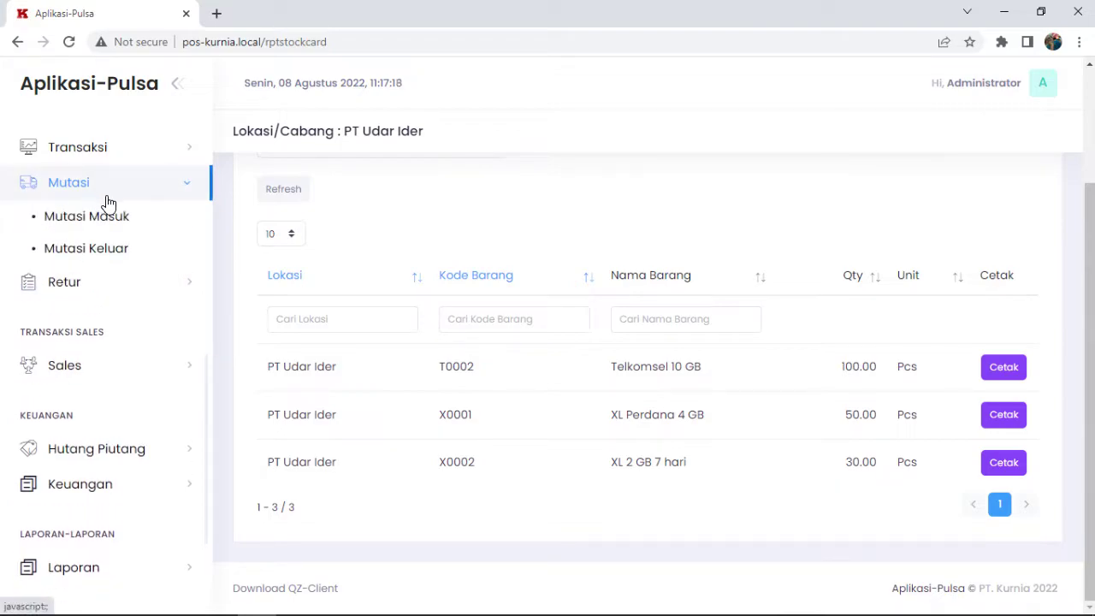
{"action": "left_click", "coordinate": [100, 157]}
{"action": "left_click", "coordinate": [100, 157]}
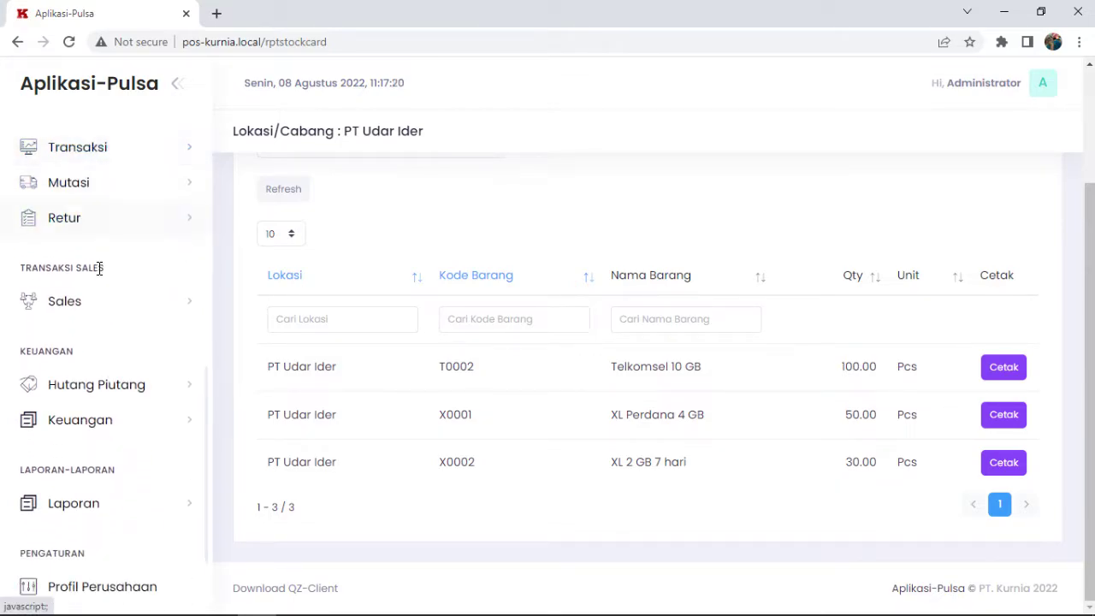
{"action": "left_click", "coordinate": [109, 158]}
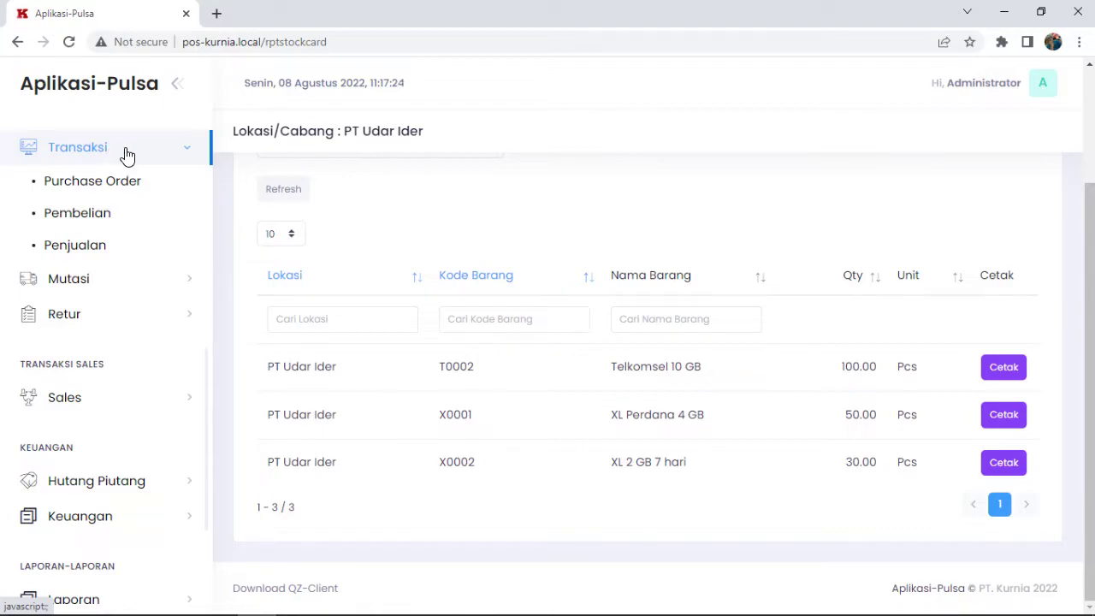
Take the item code T0002 from the stock card report and look it up by Kode in the Barang list.
{"action": "left_click_drag", "start_coordinate": [481, 373], "coordinate": [435, 366]}
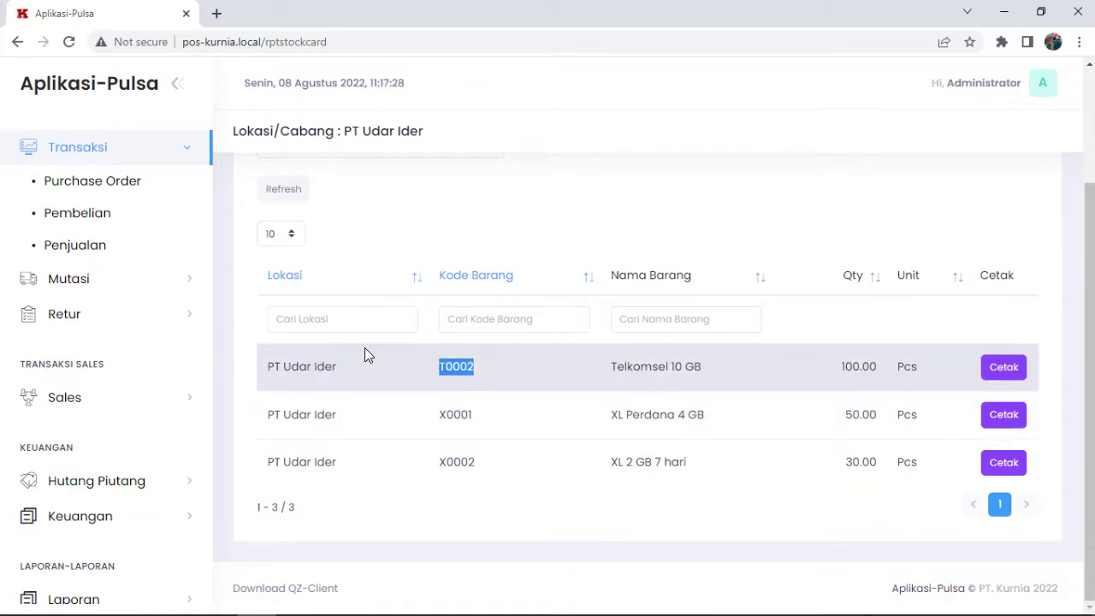
{"action": "scroll", "coordinate": [77, 283], "scroll_direction": "up", "scroll_amount": 5}
{"action": "scroll", "coordinate": [129, 291], "scroll_direction": "up", "scroll_amount": 3}
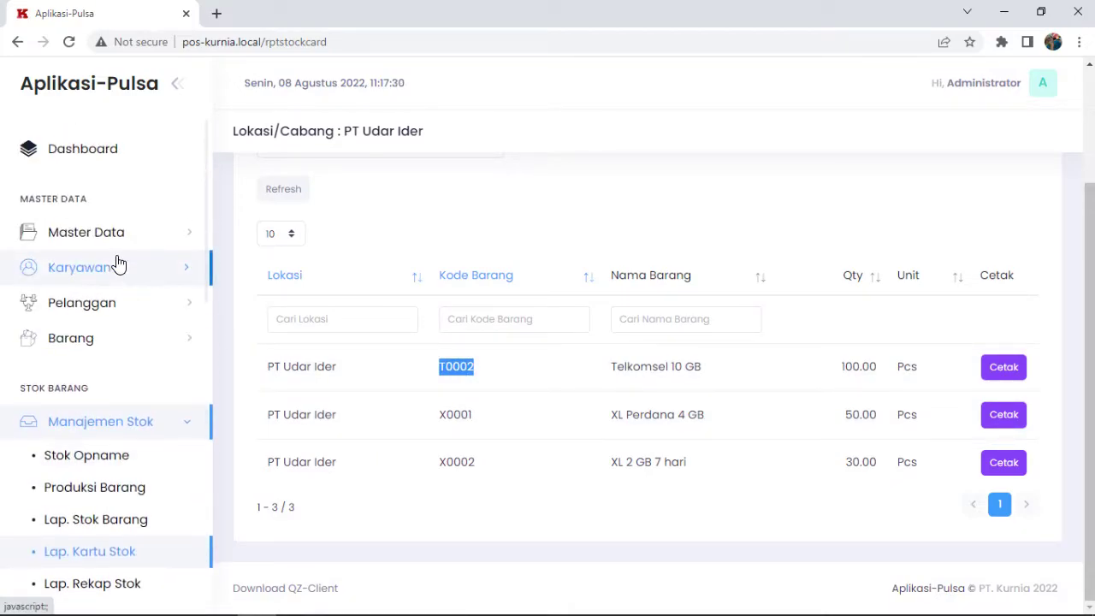
{"action": "left_click", "coordinate": [115, 250]}
{"action": "left_click", "coordinate": [115, 249]}
{"action": "left_click", "coordinate": [108, 344]}
{"action": "left_click", "coordinate": [107, 395]}
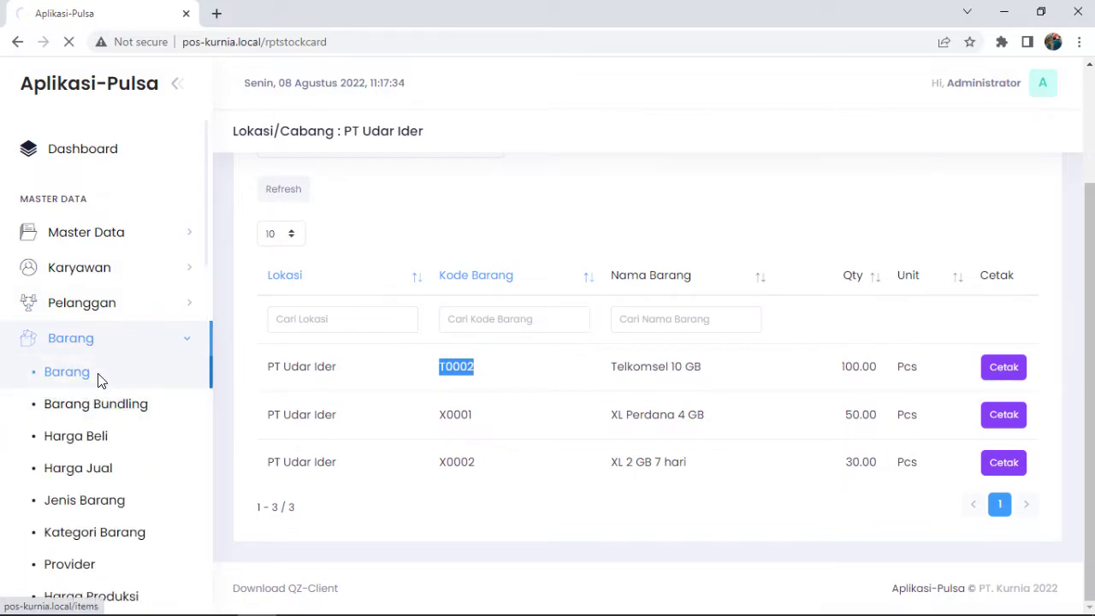
{"action": "left_click", "coordinate": [97, 377]}
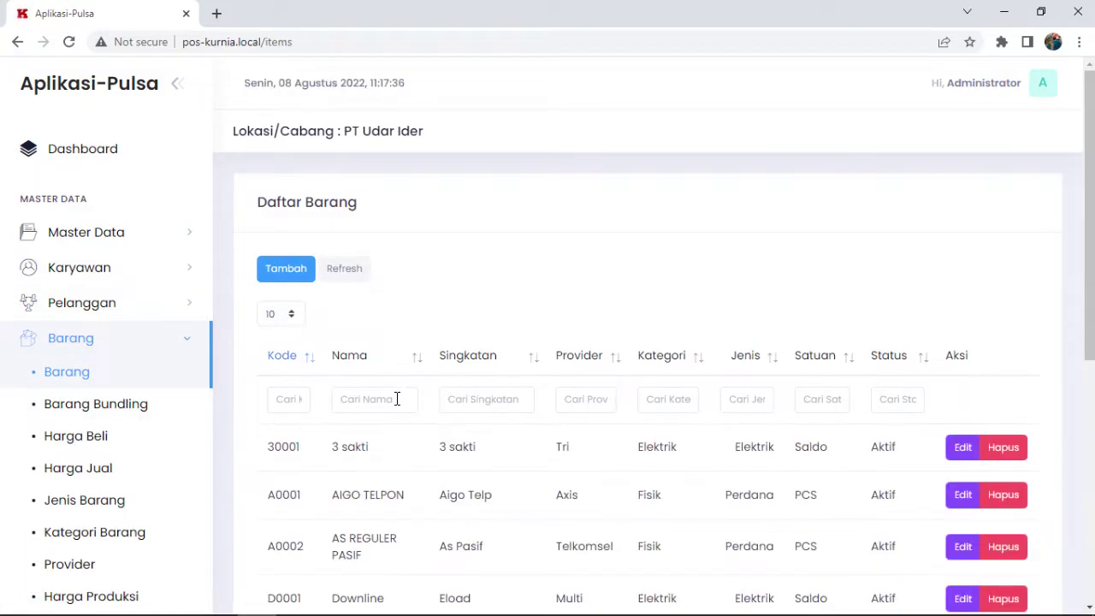
{"action": "left_click", "coordinate": [297, 396]}
{"action": "type", "text": "T0002"}
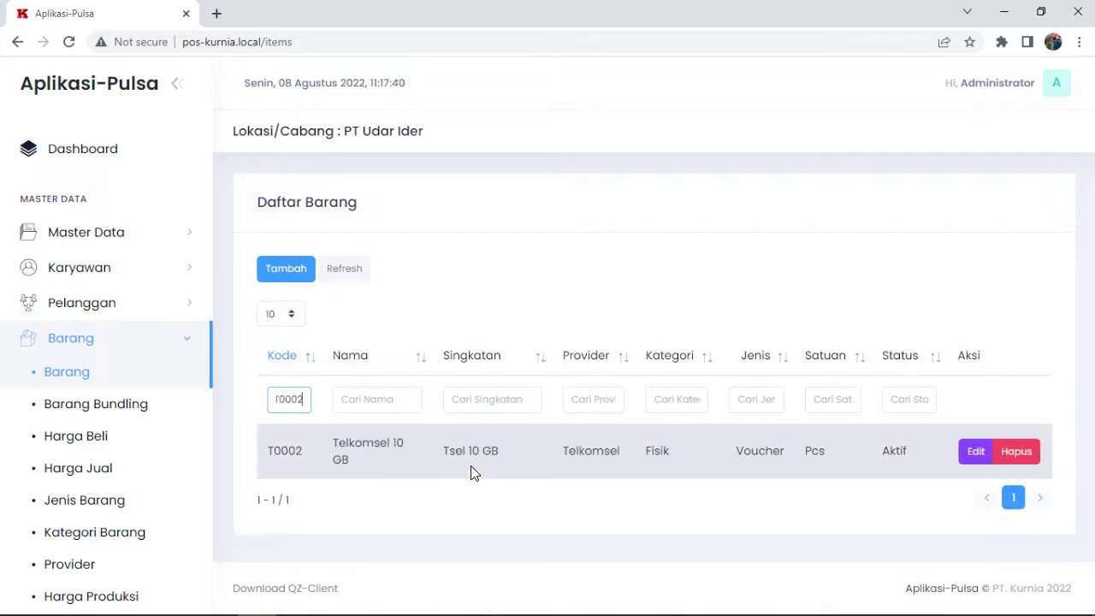
{"action": "key", "text": "Home"}
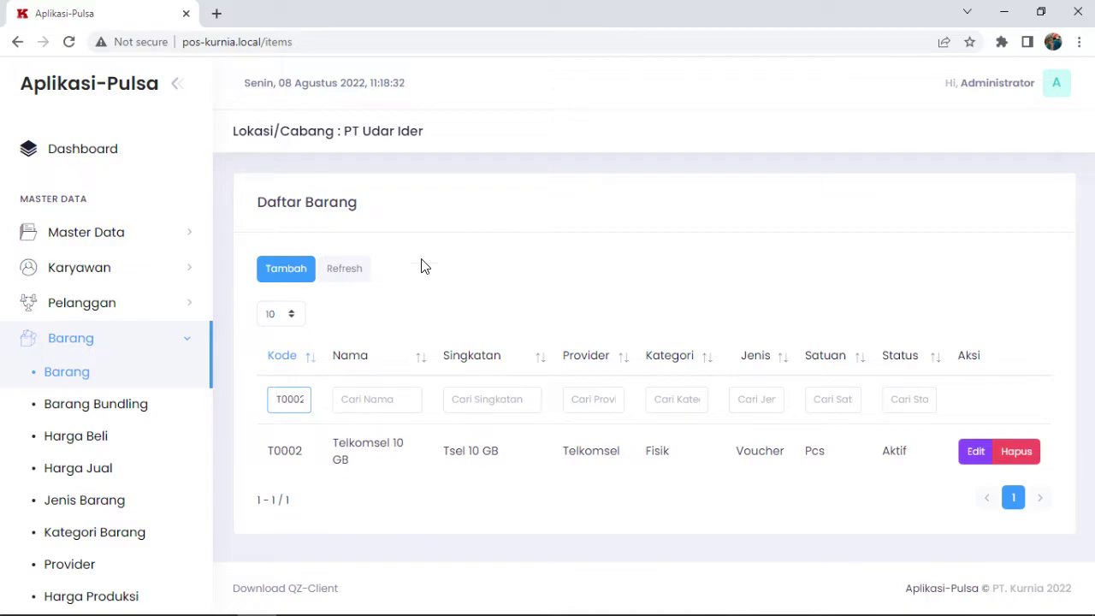
Open the Import Barang page again.
{"action": "left_click", "coordinate": [98, 233]}
{"action": "left_click", "coordinate": [98, 234]}
{"action": "scroll", "coordinate": [137, 466], "scroll_direction": "down", "scroll_amount": 5}
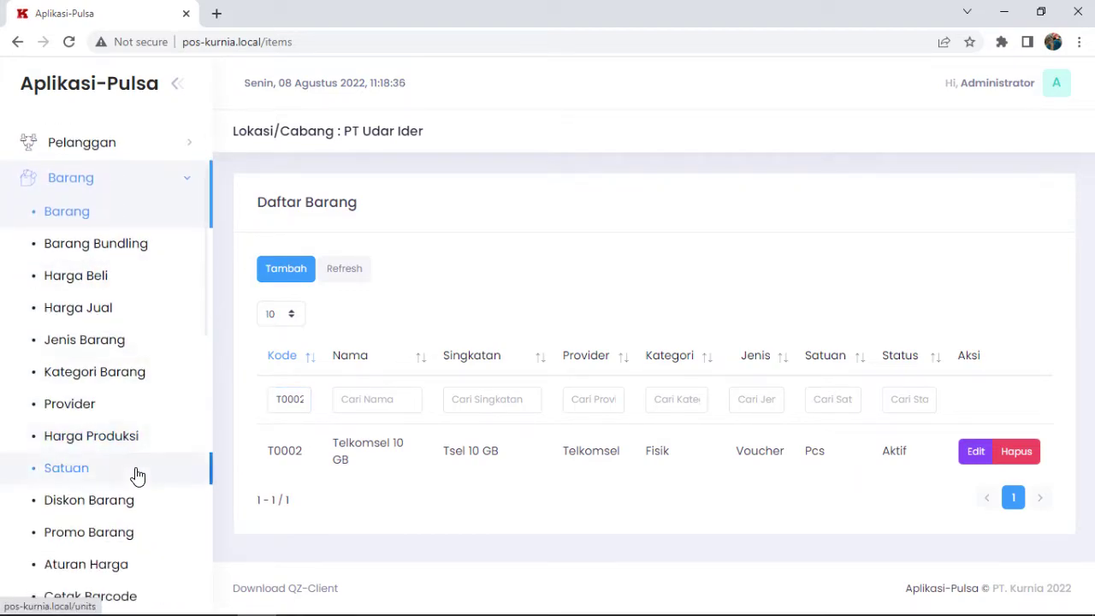
{"action": "left_click", "coordinate": [157, 492]}
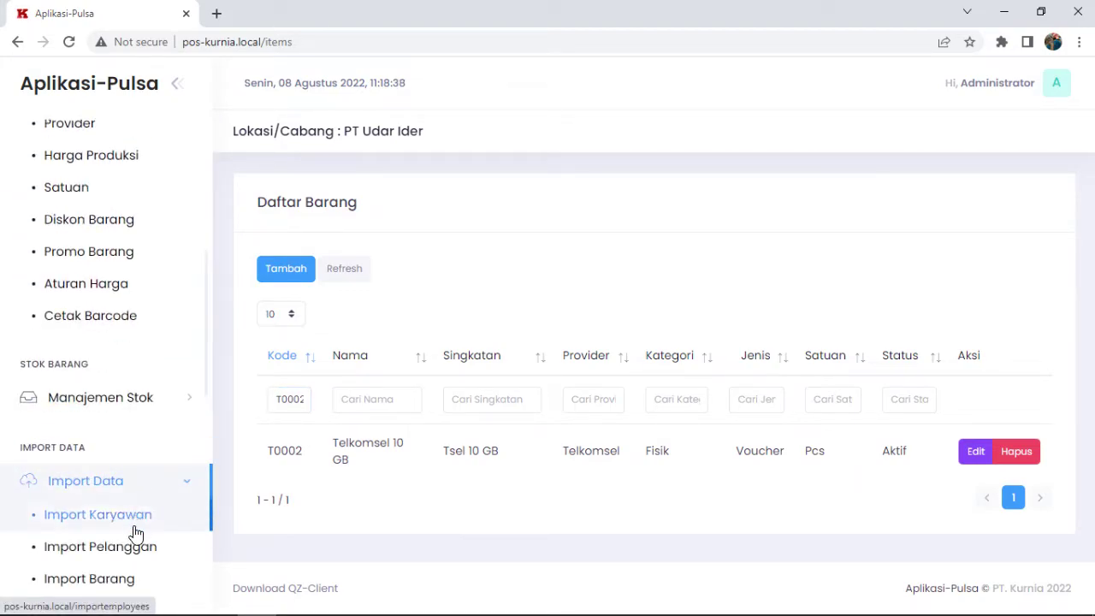
{"action": "scroll", "coordinate": [139, 543], "scroll_direction": "down", "scroll_amount": 1}
{"action": "left_click", "coordinate": [124, 511]}
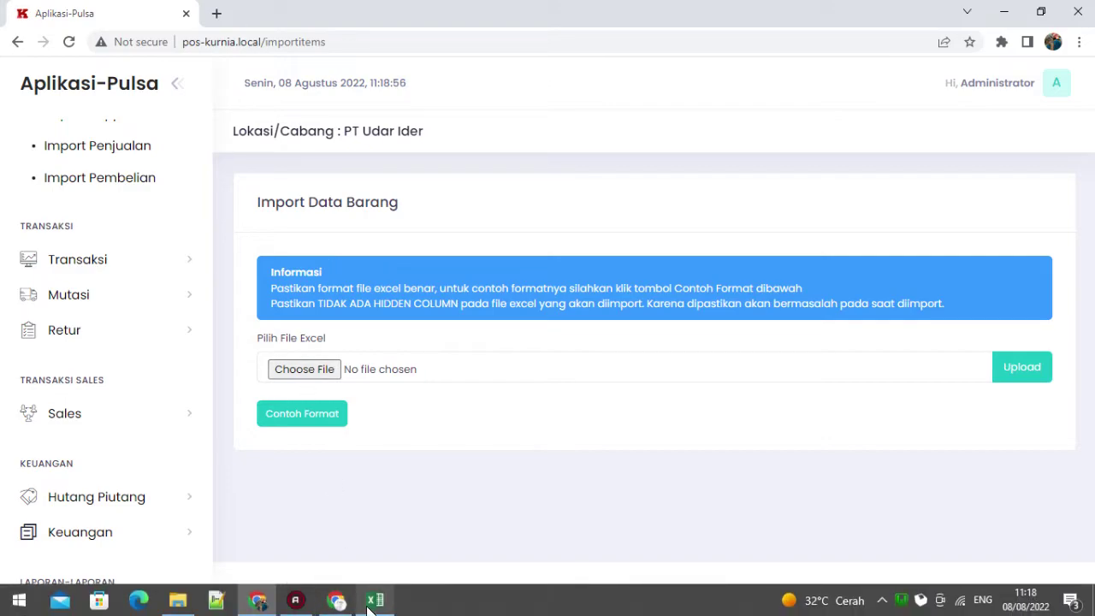
Switch to the template_items workbook in Excel and review the item rows from the first entry, including Nama Barang.
{"action": "left_click", "coordinate": [374, 601]}
{"action": "left_click", "coordinate": [342, 440]}
{"action": "scroll", "coordinate": [310, 353], "scroll_direction": "up", "scroll_amount": 20}
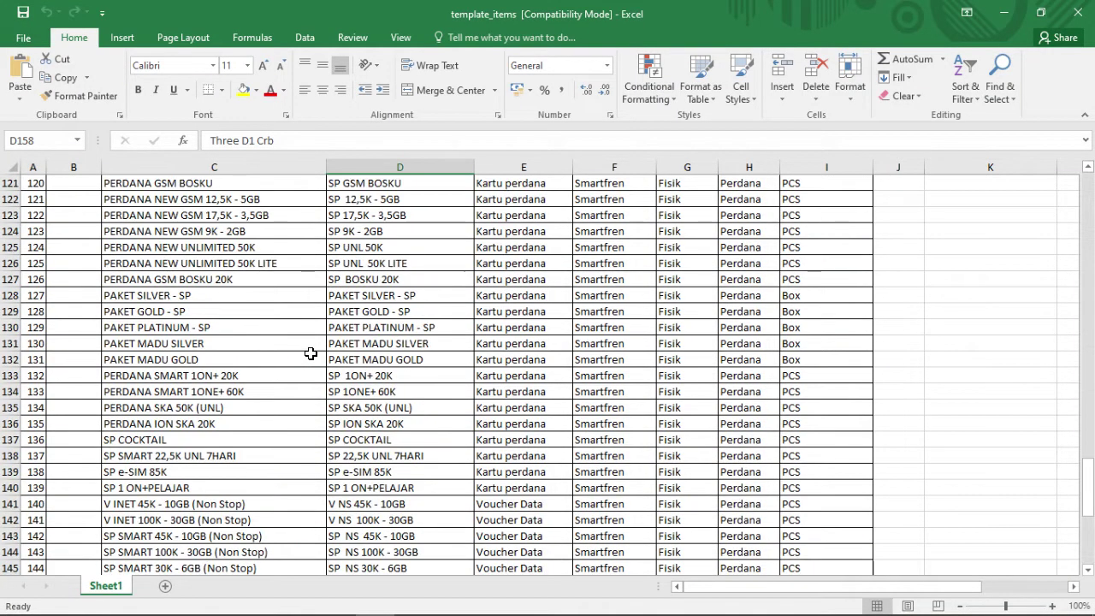
{"action": "scroll", "coordinate": [311, 353], "scroll_direction": "up", "scroll_amount": 20}
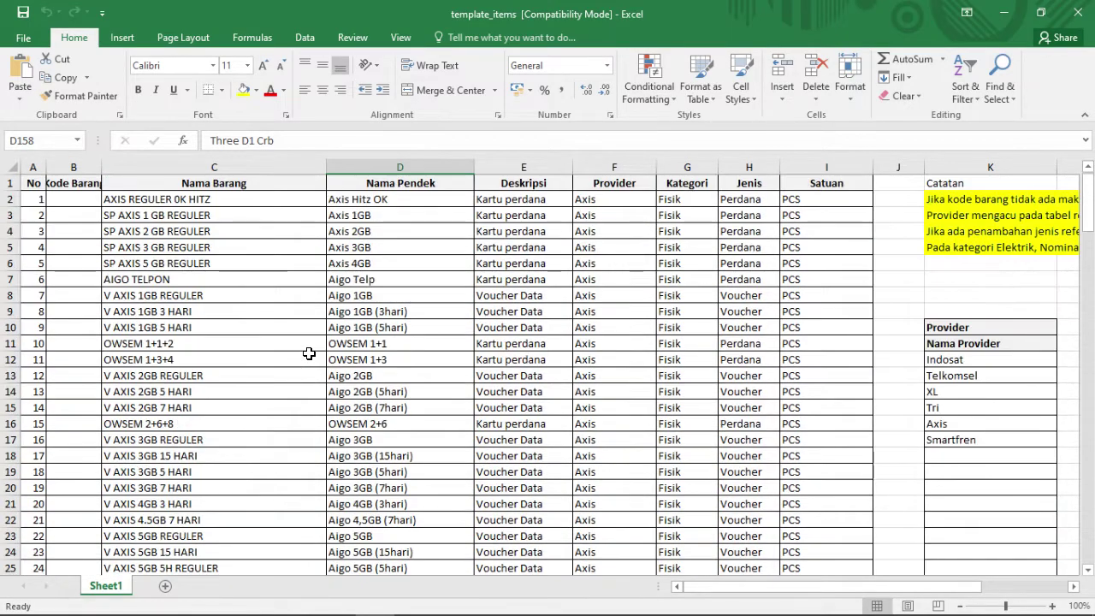
{"action": "left_click", "coordinate": [123, 214]}
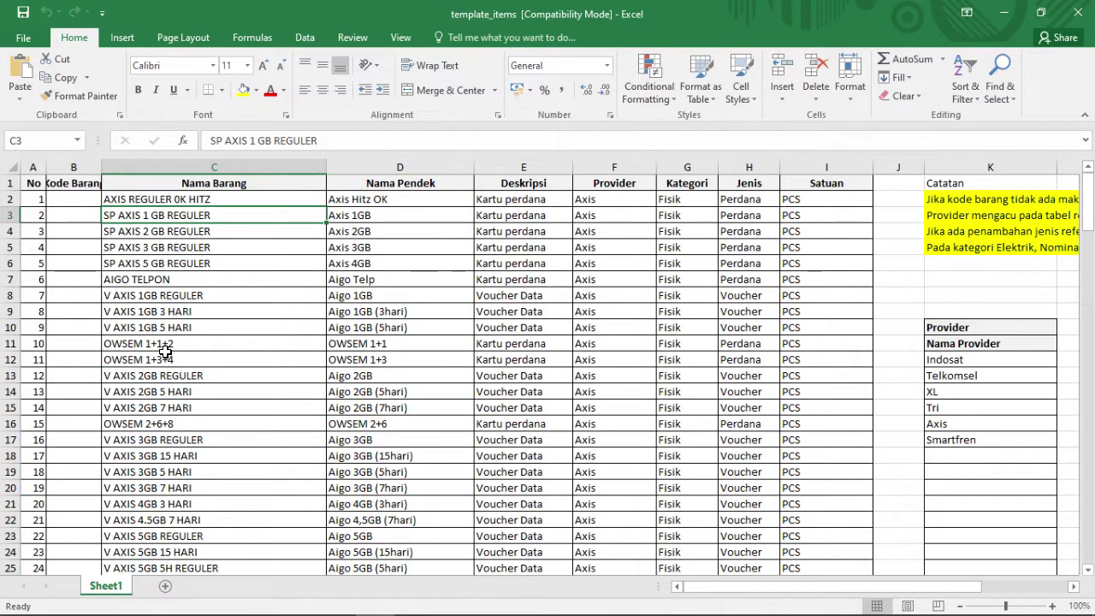
Return to Aplikasi-Pulsa in the browser and look through the import types available under Import Data.
{"action": "mouse_move", "coordinate": [539, 615]}
{"action": "left_click", "coordinate": [336, 600]}
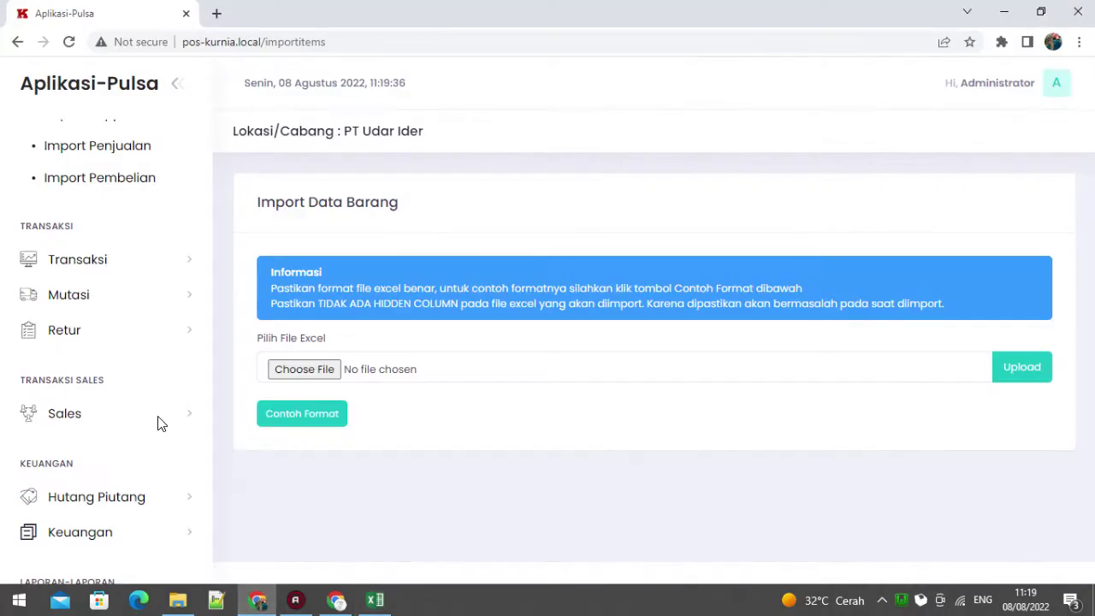
{"action": "scroll", "coordinate": [183, 398], "scroll_direction": "up", "scroll_amount": 3}
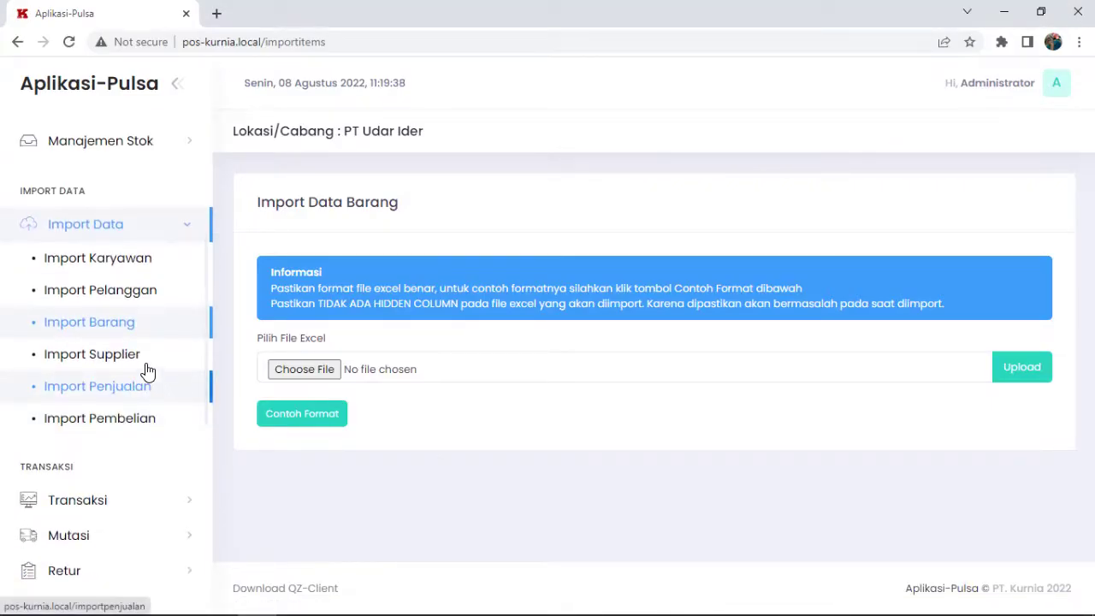
{"action": "left_click", "coordinate": [98, 231]}
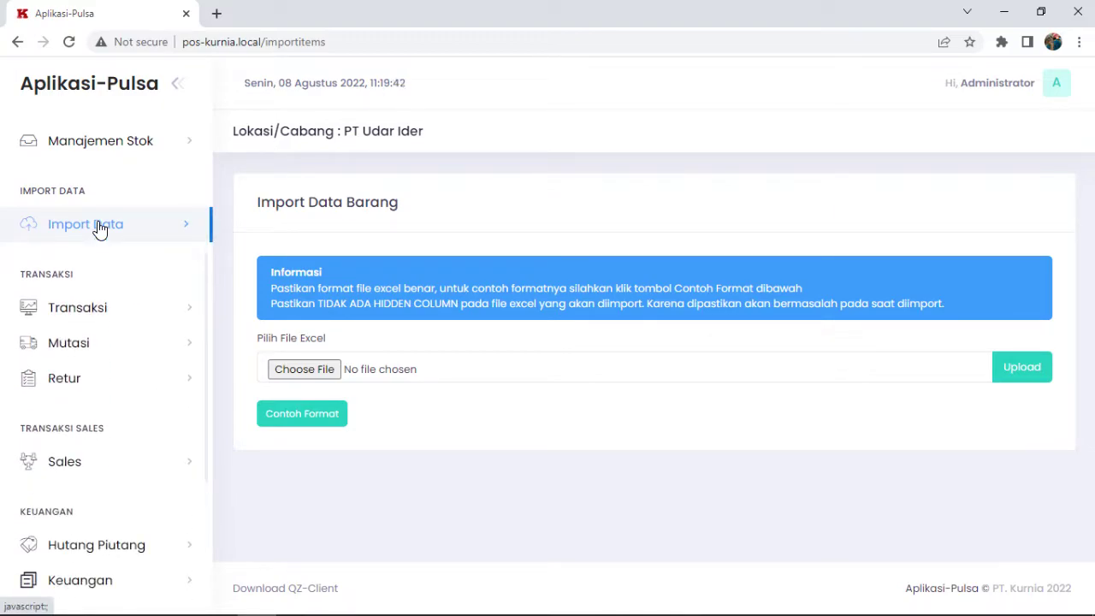
{"action": "left_click", "coordinate": [100, 226]}
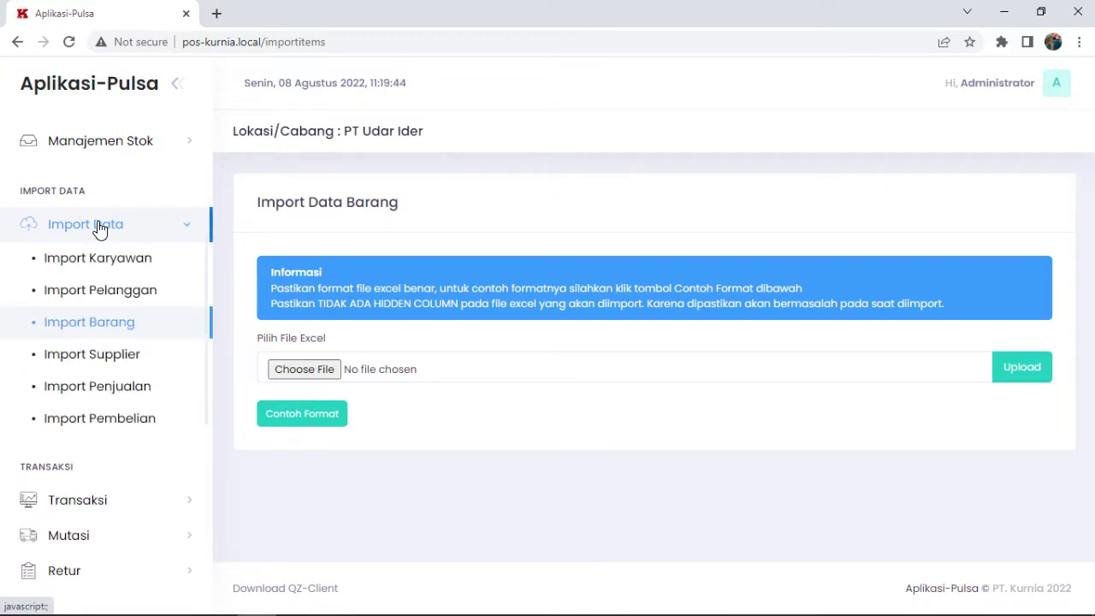
{"action": "left_click", "coordinate": [100, 227]}
Open the Daftar Barang list under Barang and examine the items through the end of the first page.
{"action": "scroll", "coordinate": [103, 226], "scroll_direction": "up", "scroll_amount": 3}
{"action": "left_click", "coordinate": [105, 310]}
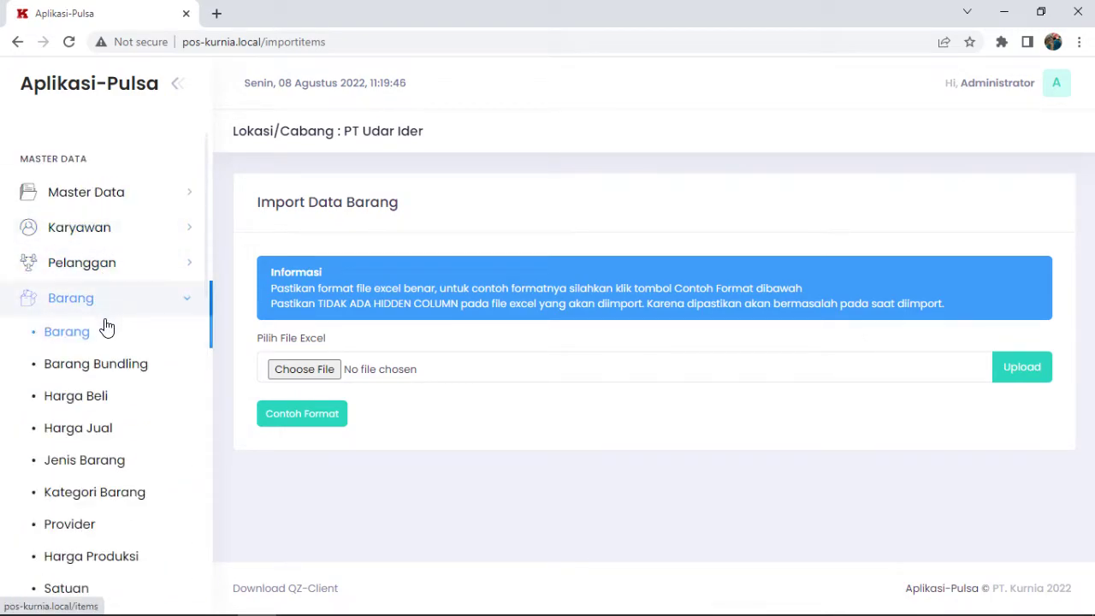
{"action": "left_click", "coordinate": [107, 335]}
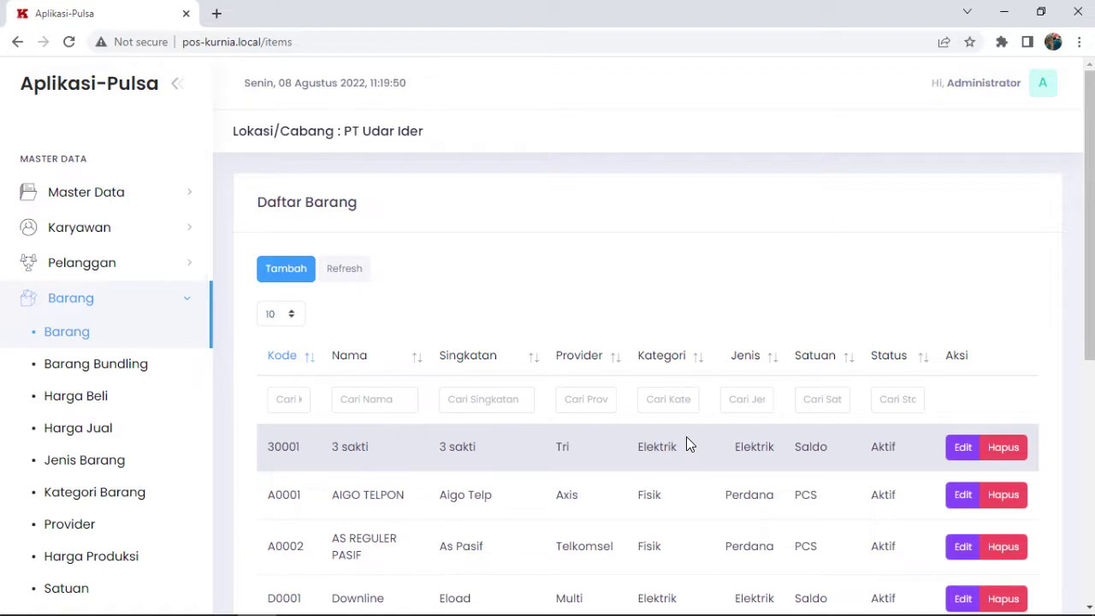
{"action": "scroll", "coordinate": [688, 445], "scroll_direction": "down", "scroll_amount": 5}
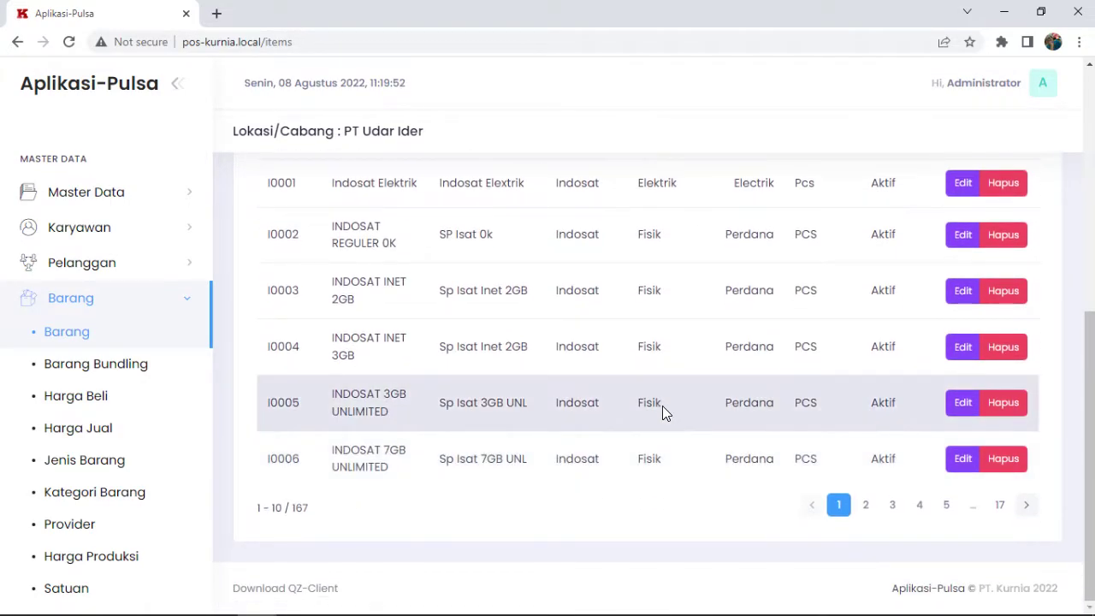